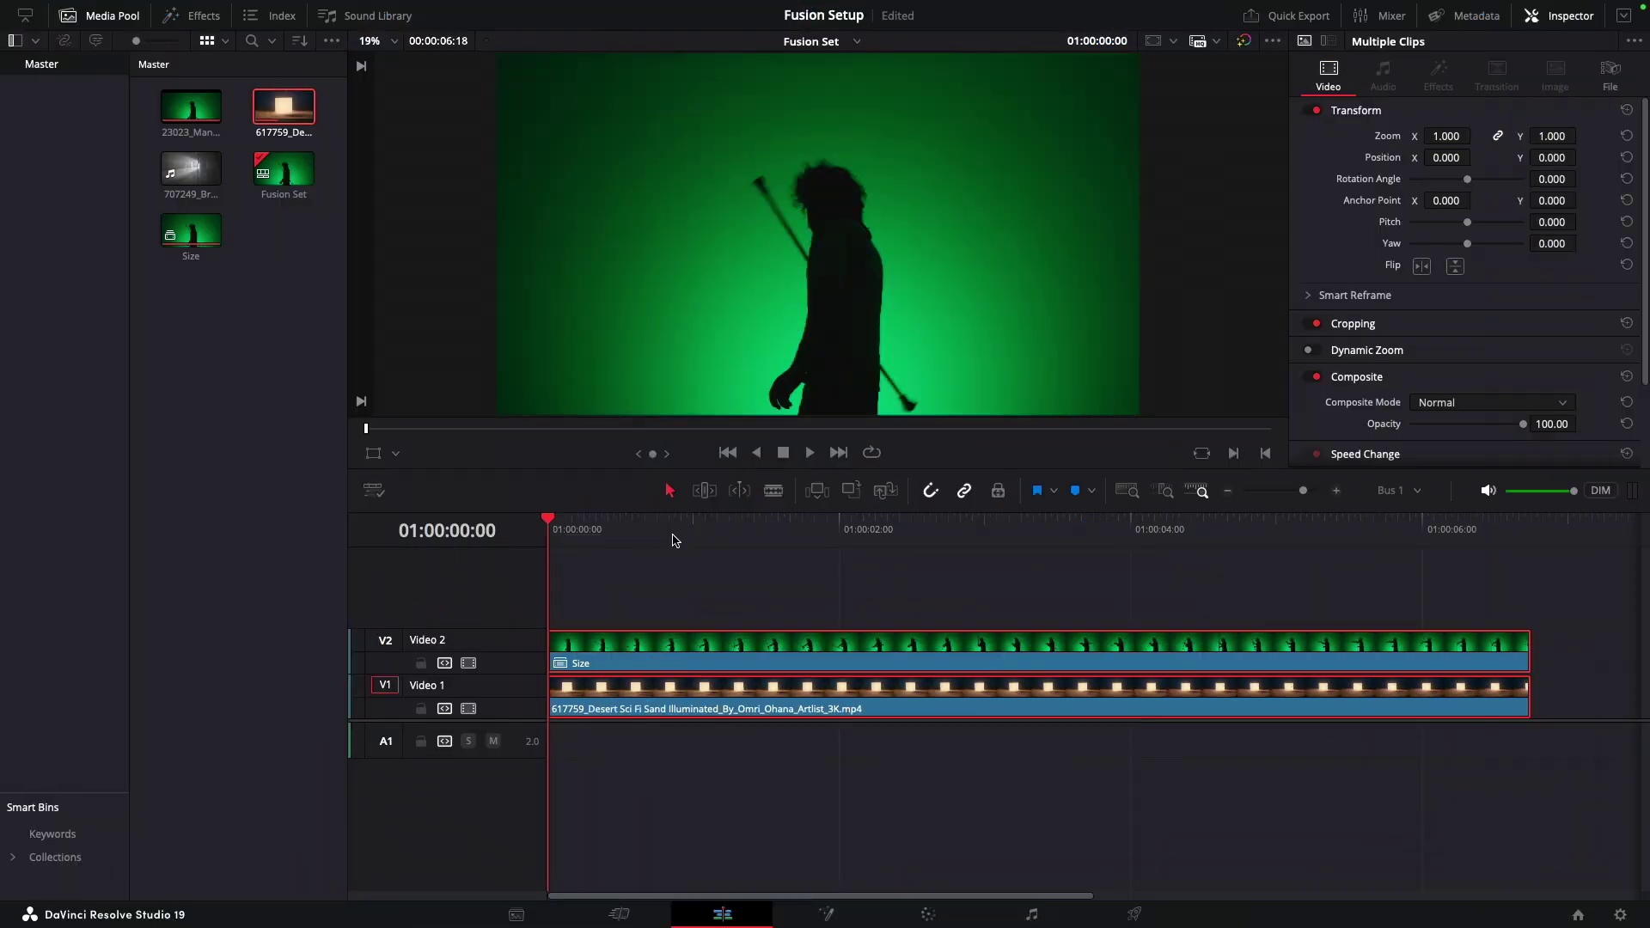
# Step: Preview the clips near the 3-second mark and hide then show the green-screen track
pyautogui.moveTo(619, 531); pyautogui.dragTo(991, 499)
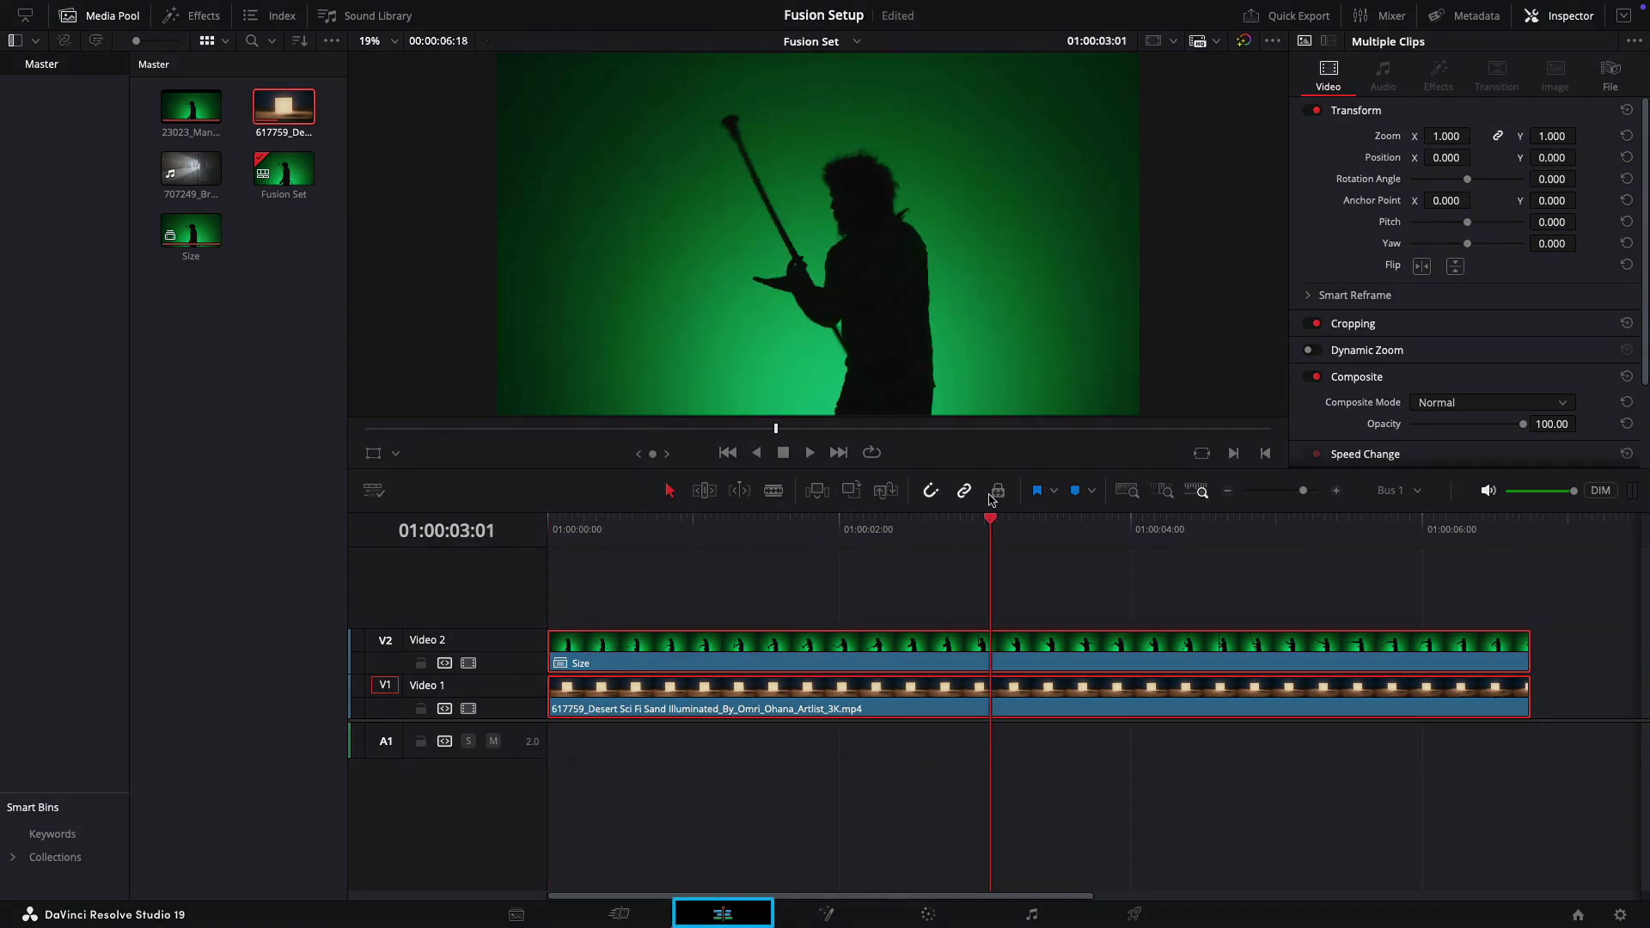
pyautogui.click(885, 572)
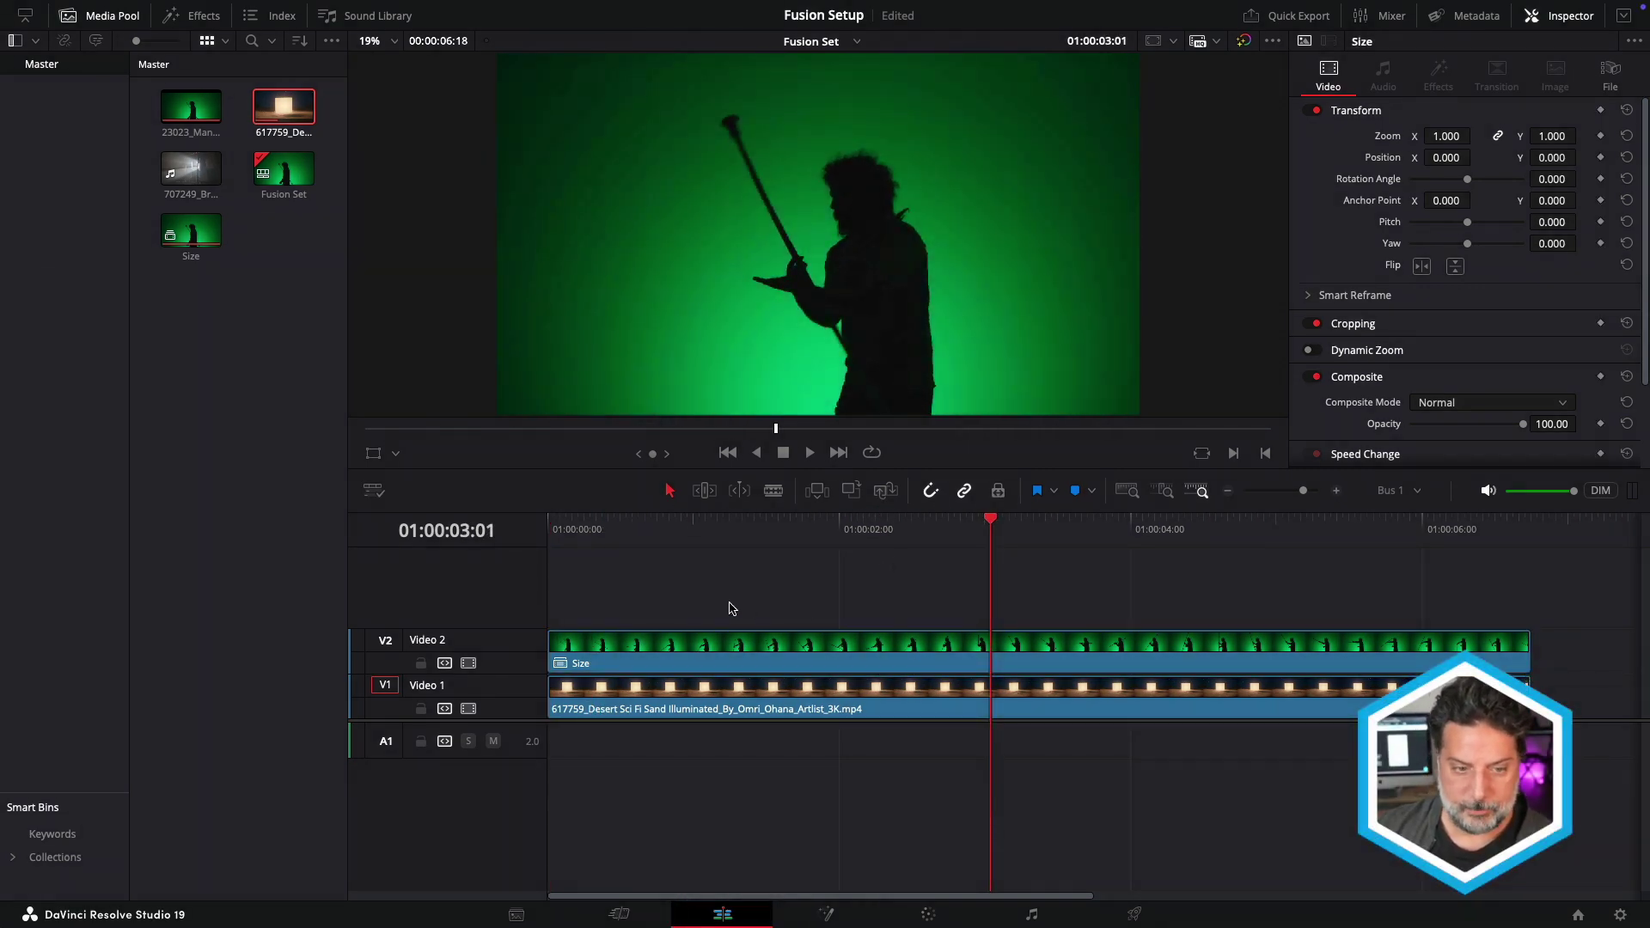
pyautogui.click(468, 663)
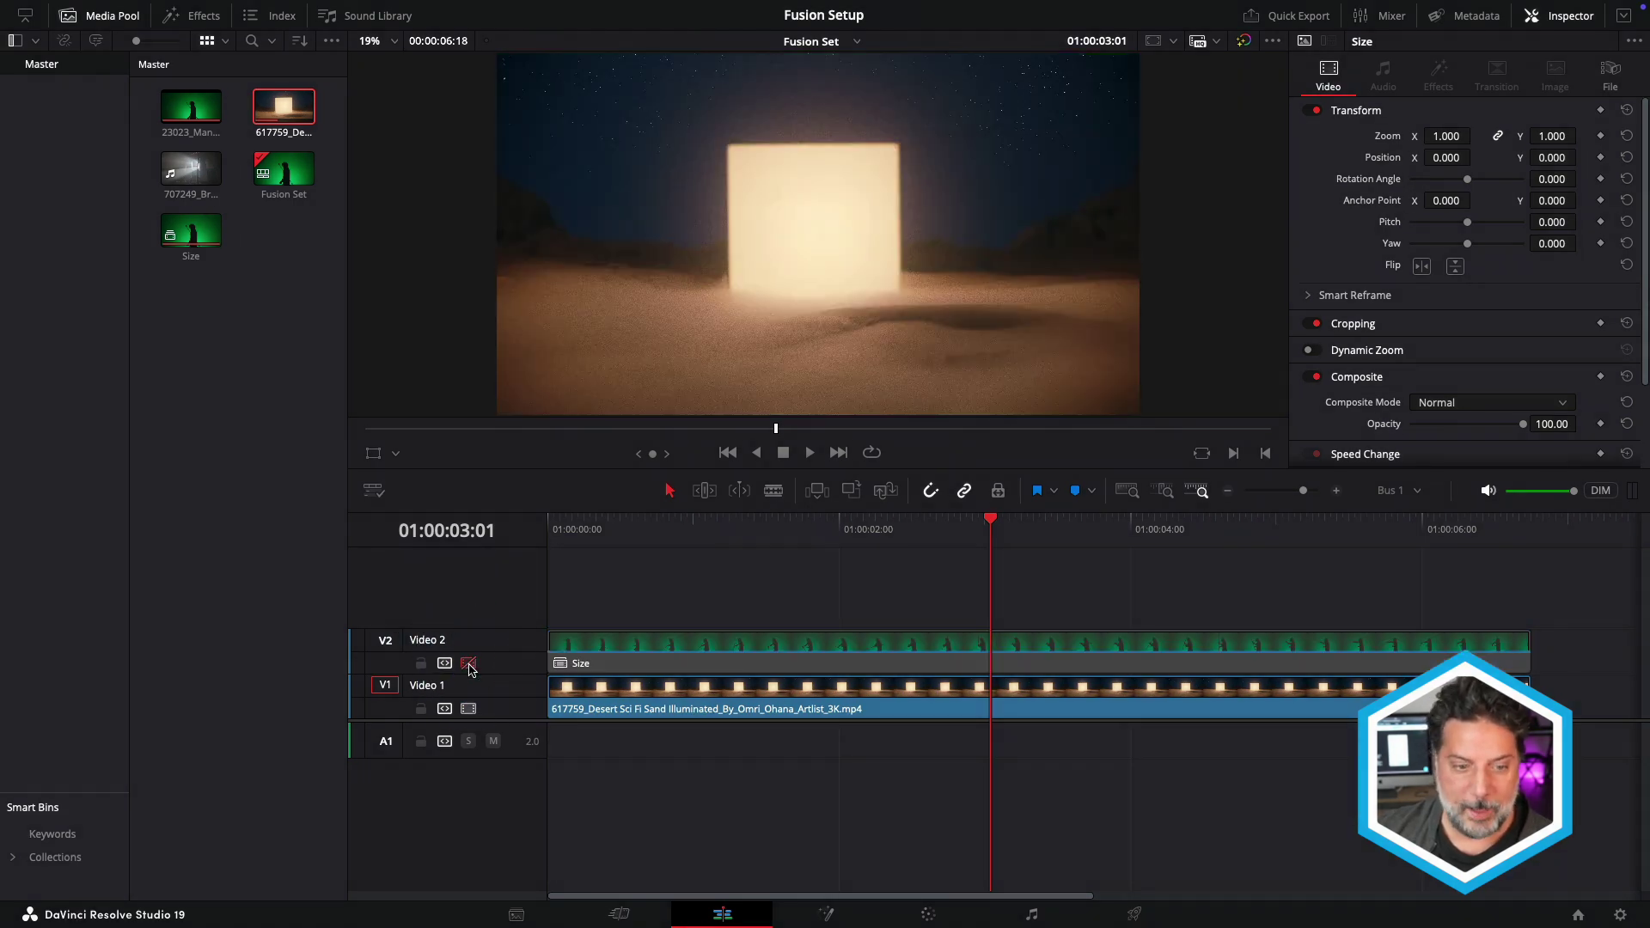
pyautogui.click(469, 664)
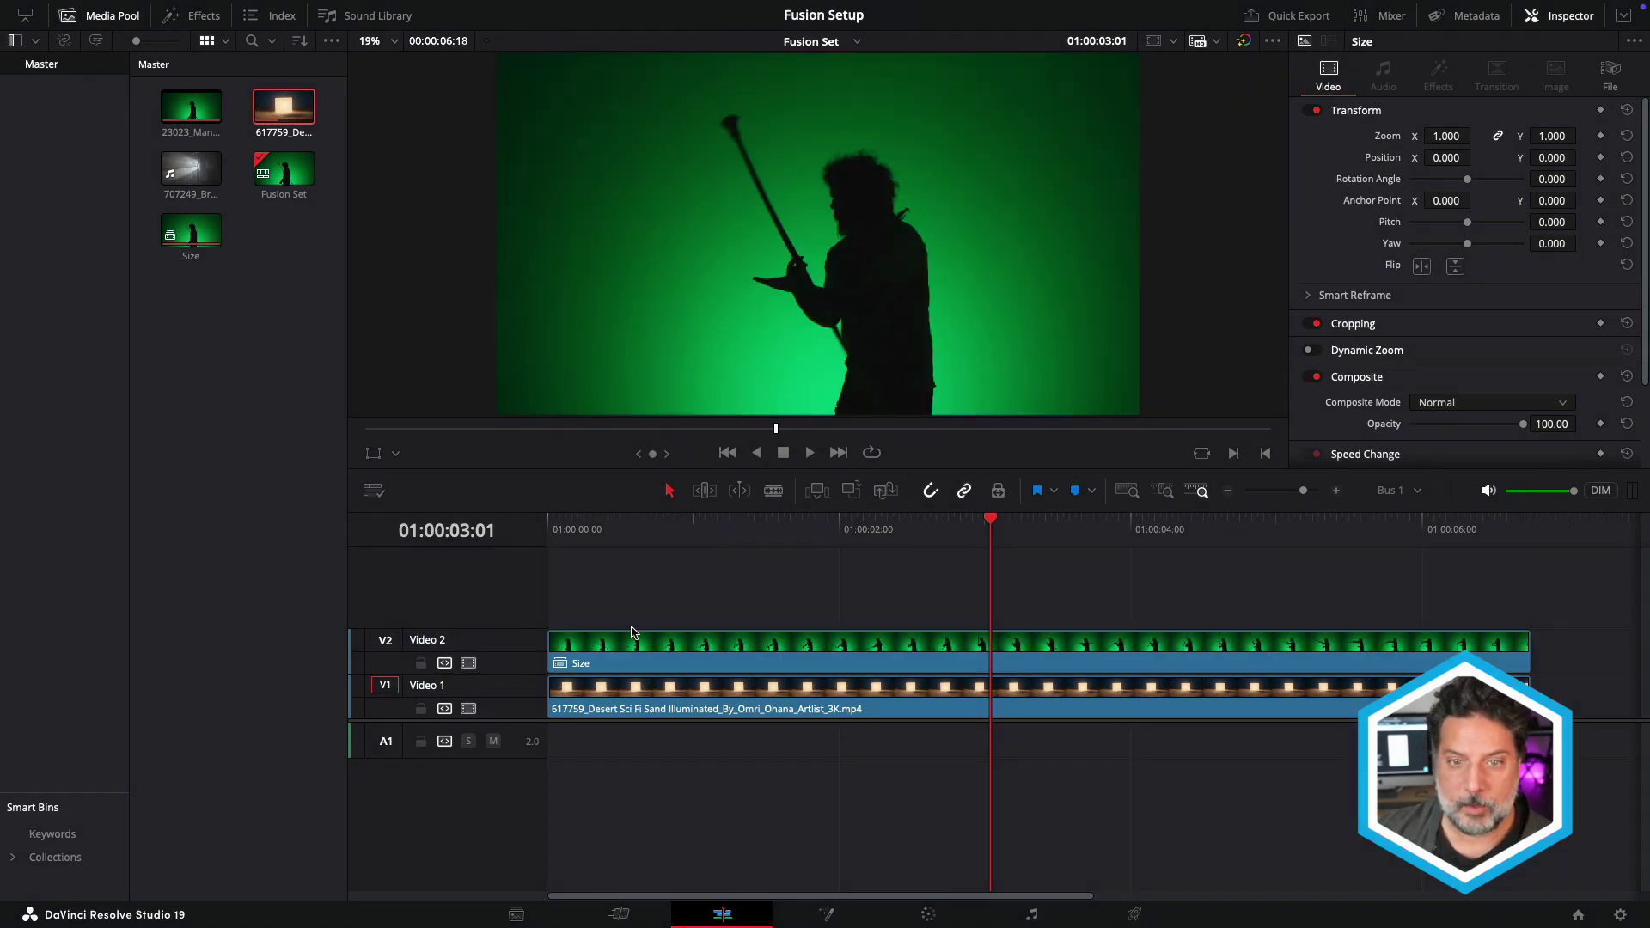
# Step: Select both the green-screen and desert clips and dismiss their context menu unused
pyautogui.moveTo(668, 597); pyautogui.dragTo(858, 705)
pyautogui.rightClick(899, 652)
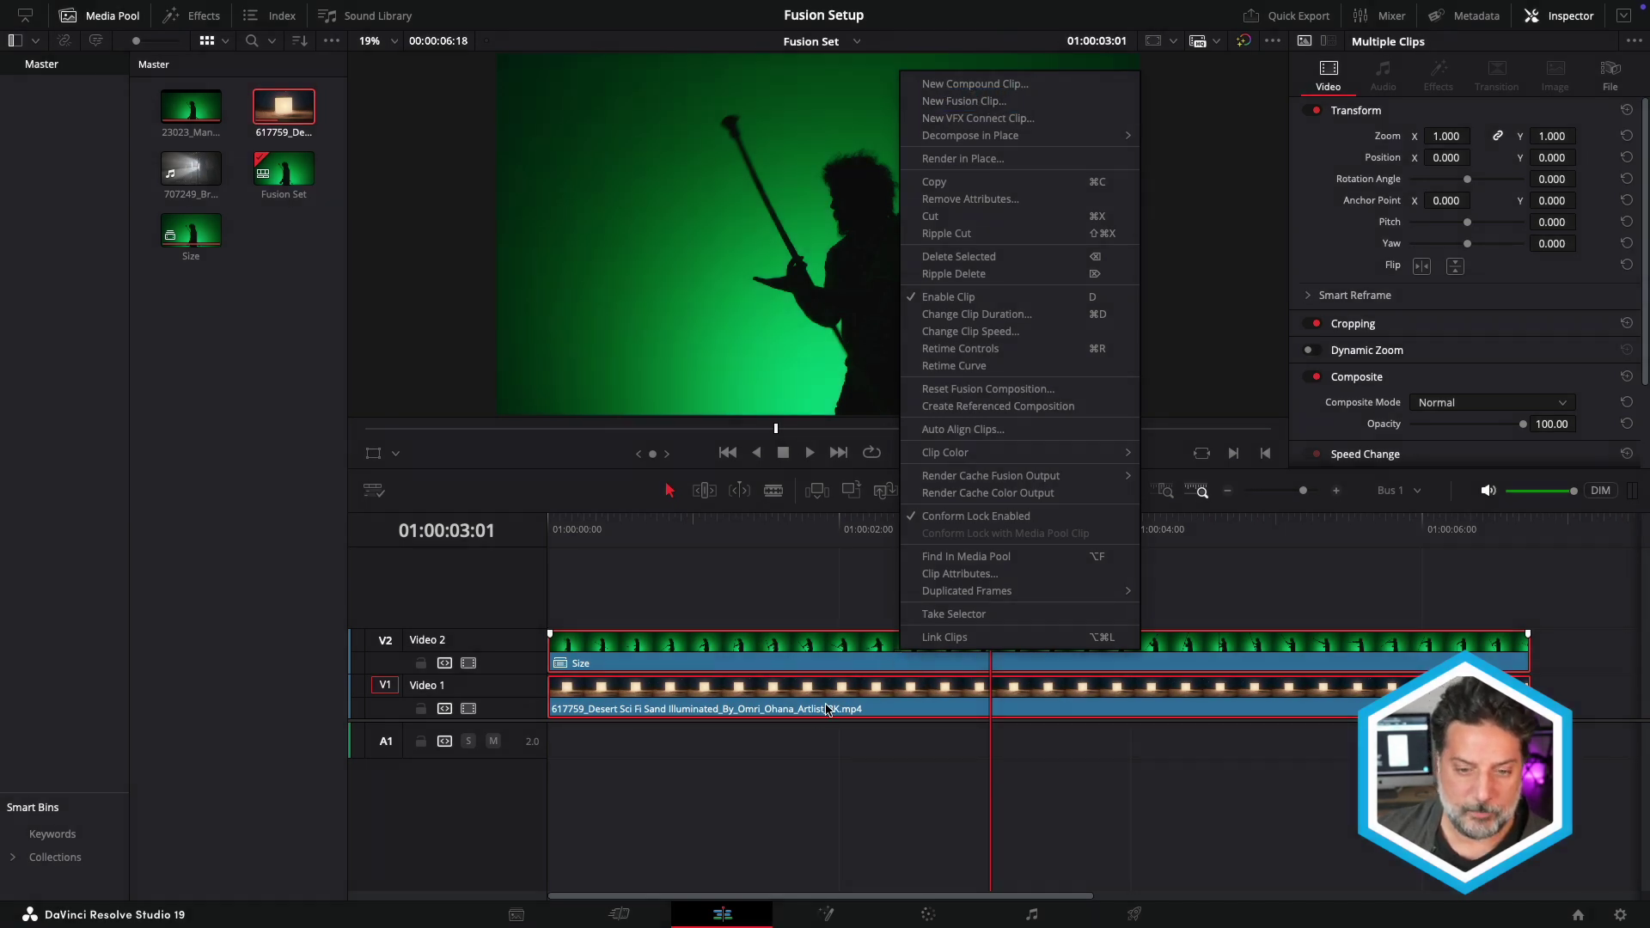
pyautogui.click(760, 771)
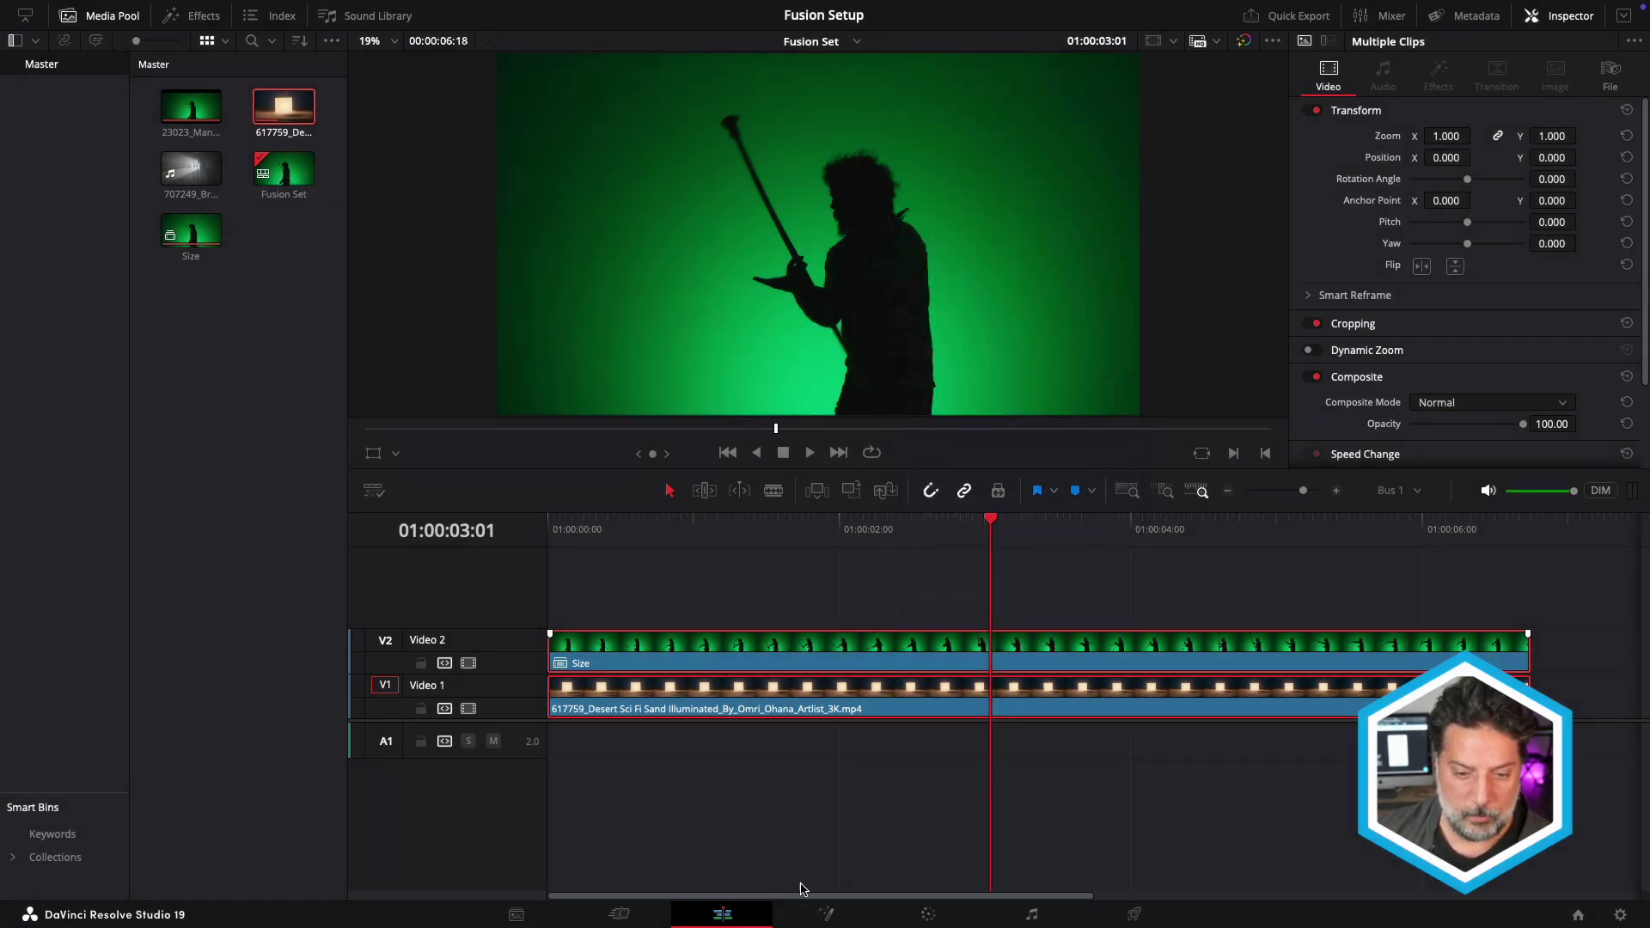
# Step: On the Fusion page, move MediaIn1 to the right and nudge MediaOut1 up and right
pyautogui.click(827, 914)
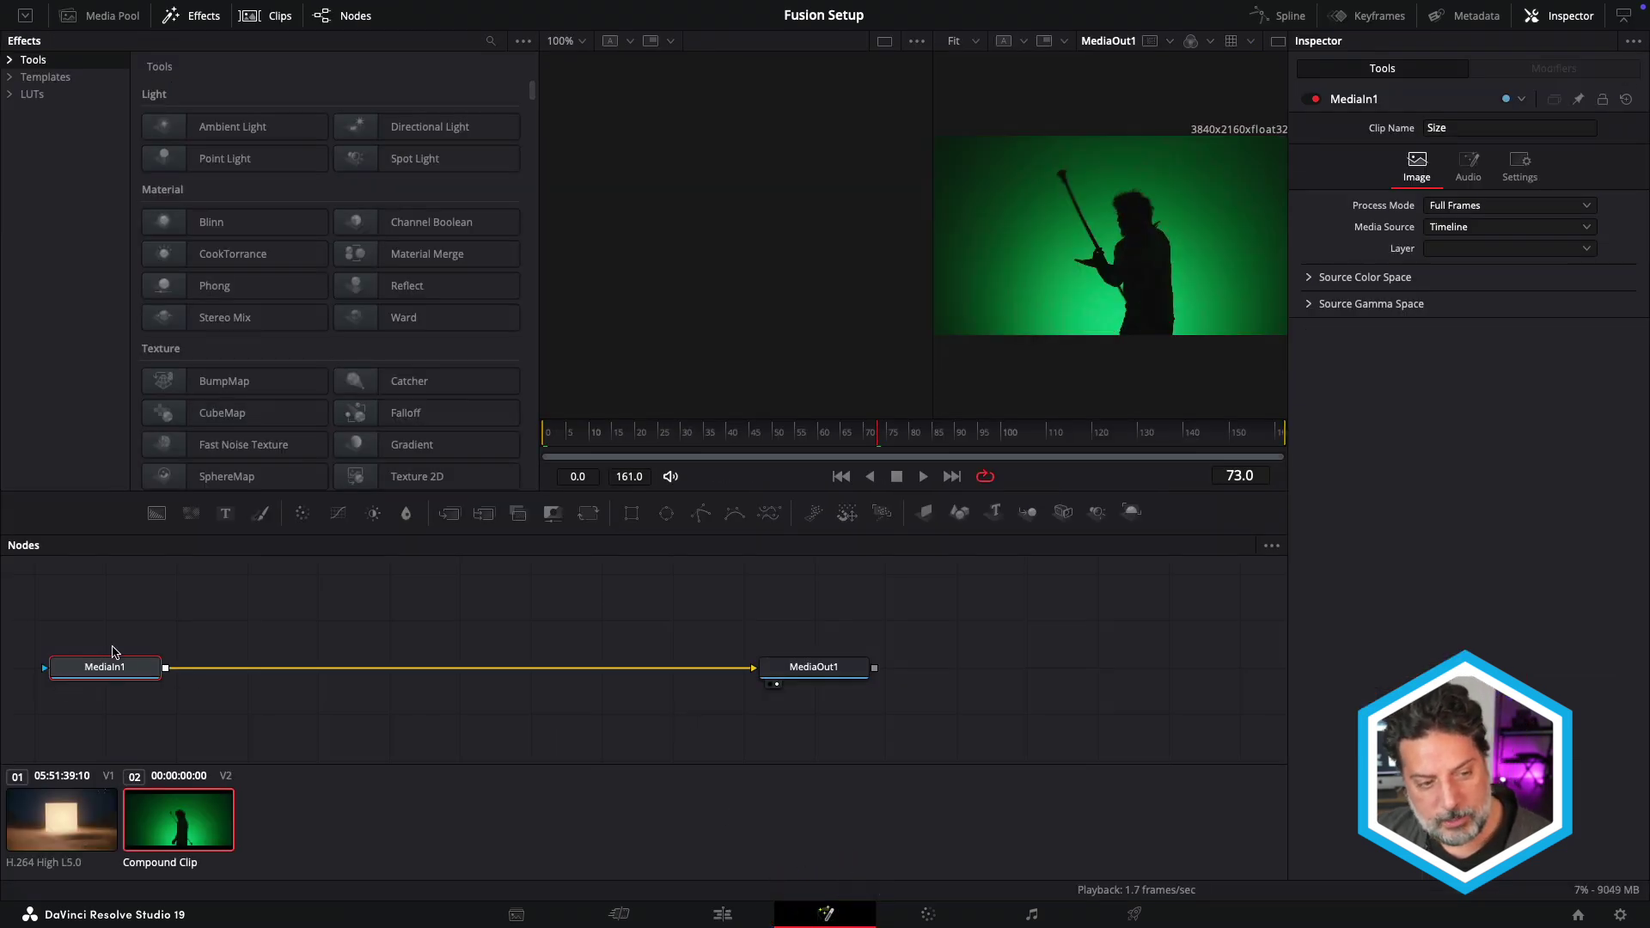
pyautogui.moveTo(109, 666); pyautogui.dragTo(207, 660)
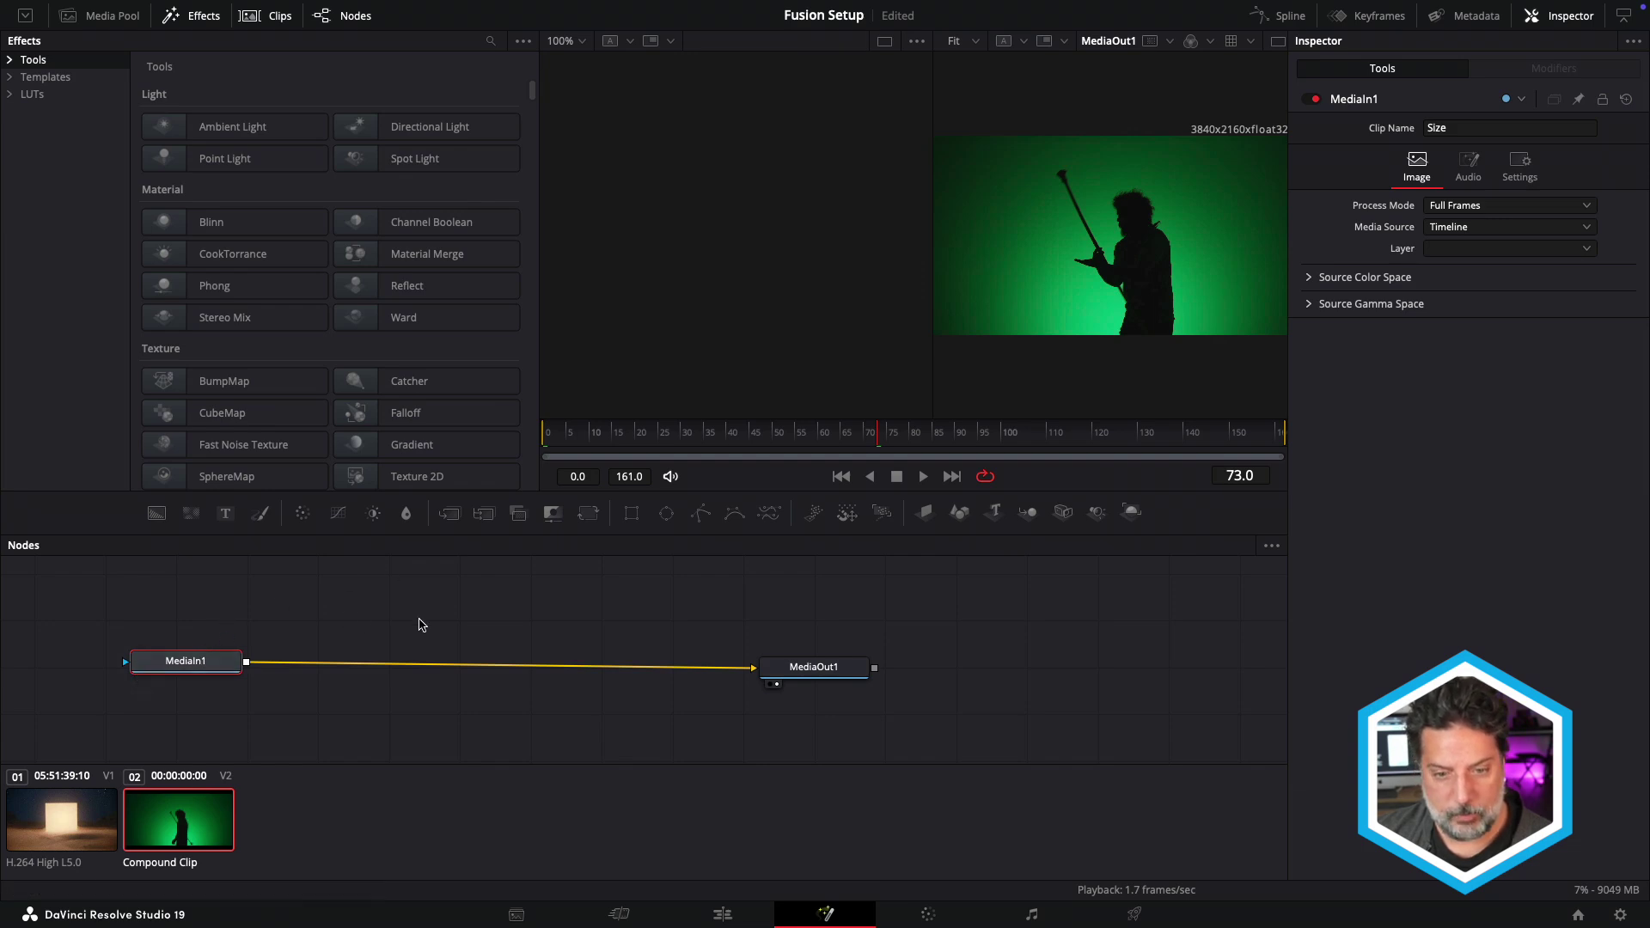
pyautogui.moveTo(831, 672)
pyautogui.mouseDown()
pyautogui.moveTo(846, 682)
pyautogui.moveTo(858, 661)
pyautogui.mouseUp()
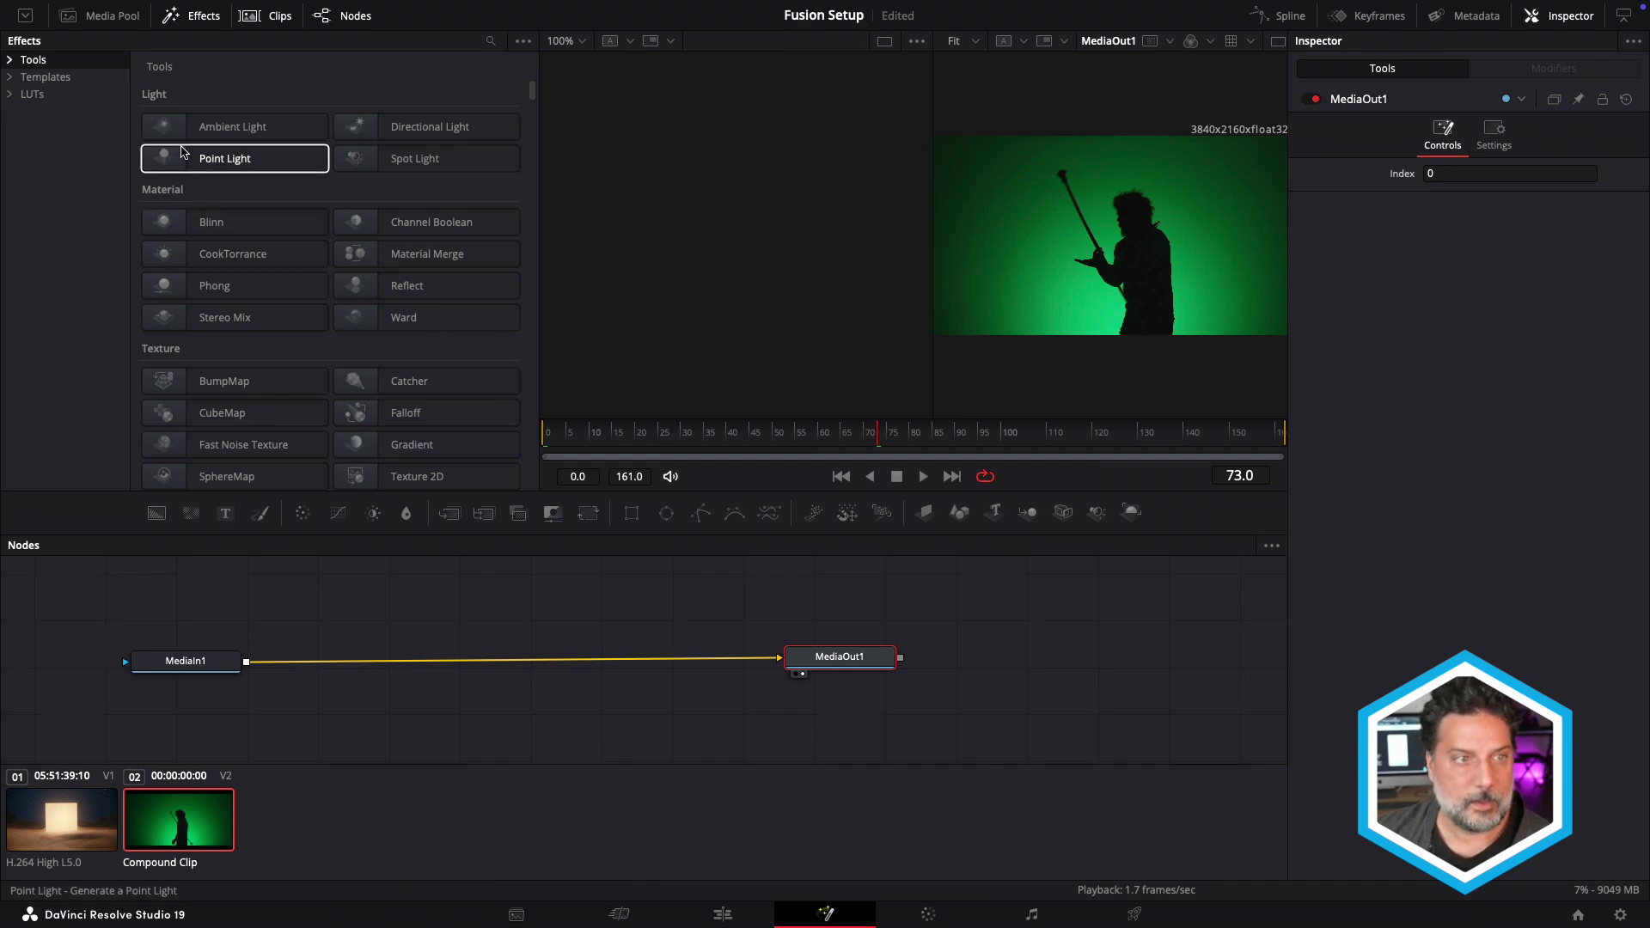
# Step: Drag the 617759 desert cube clip from the Media Pool into the node graph as MediaIn2
pyautogui.click(134, 20)
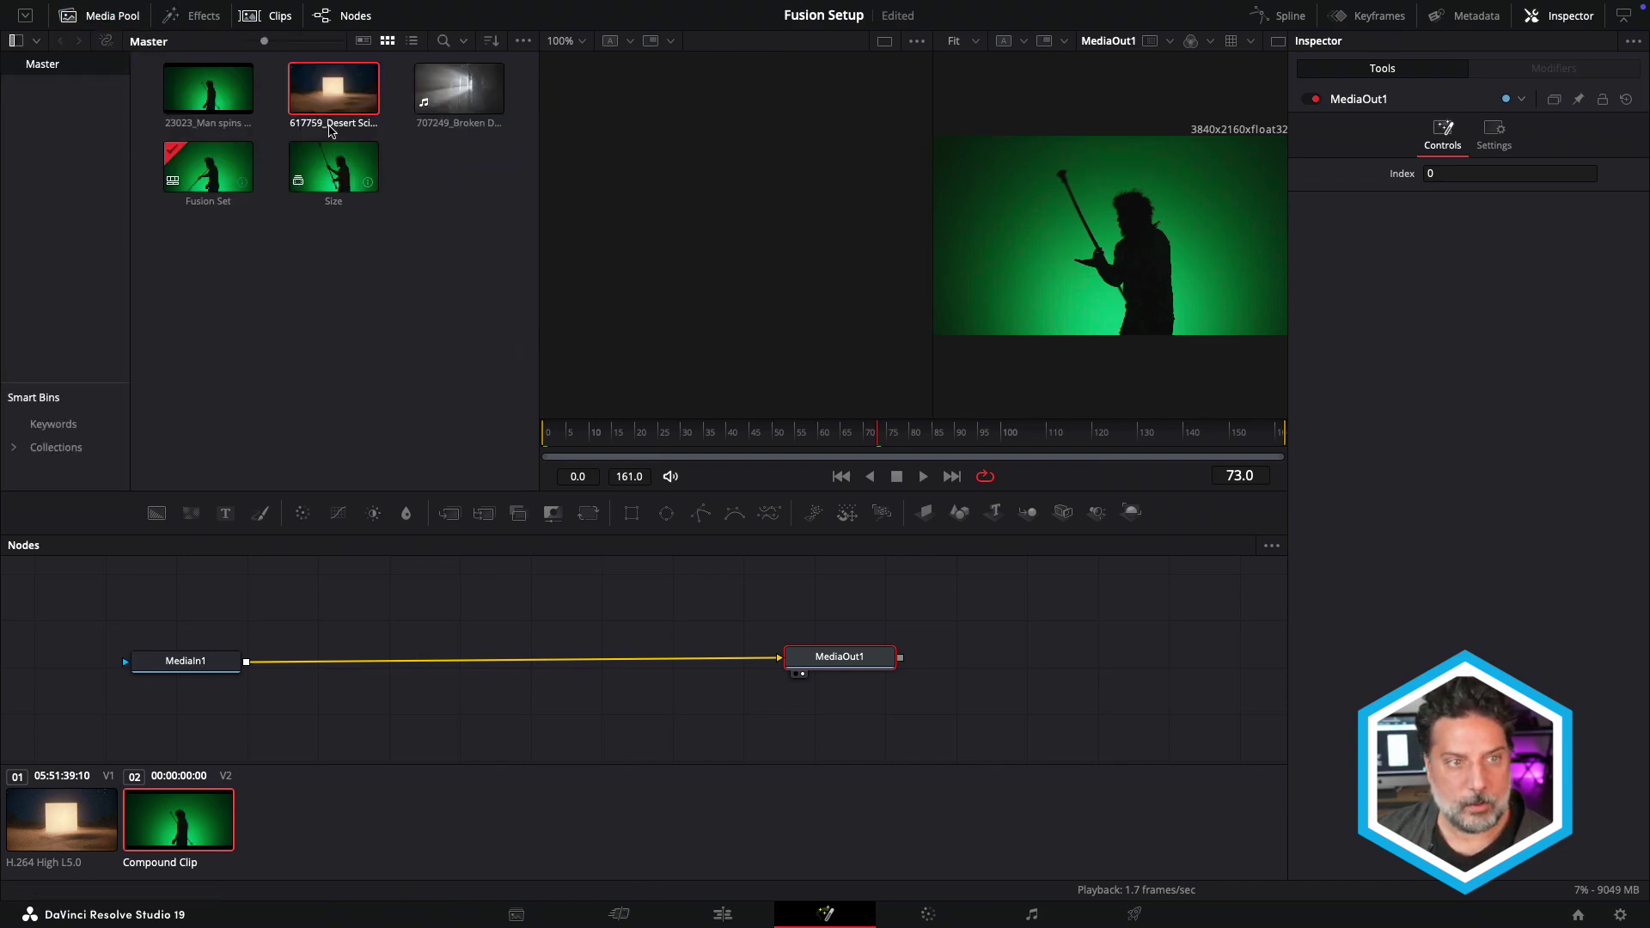
pyautogui.moveTo(335, 94); pyautogui.dragTo(323, 713)
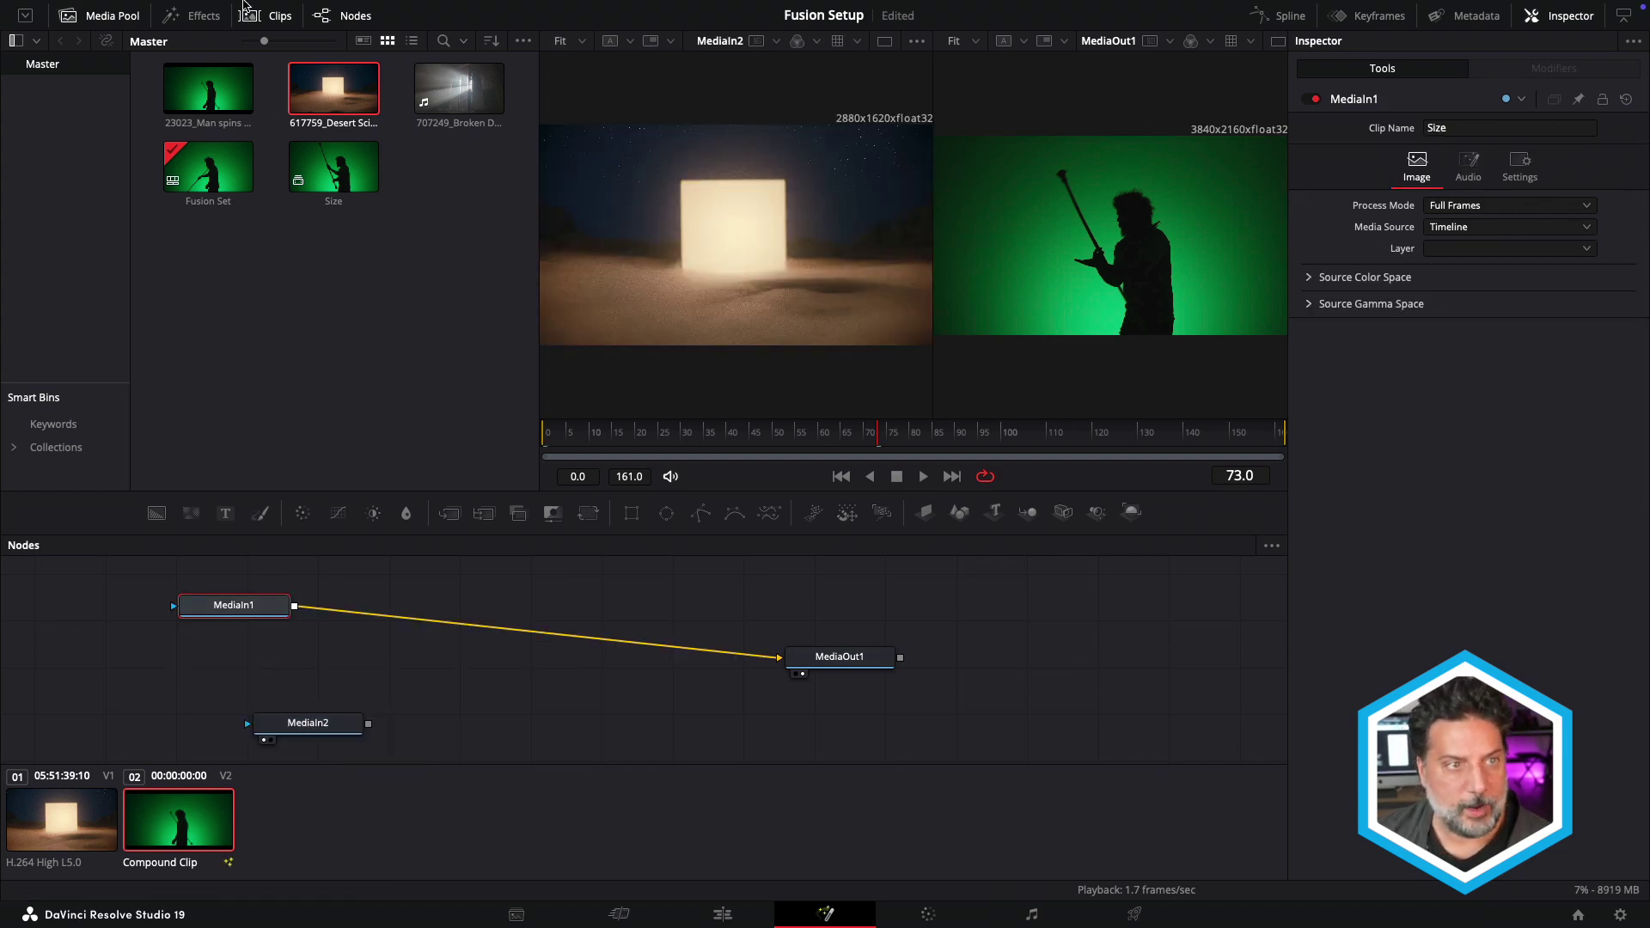
# Step: Search the effects library for 'merge' and drop a Merge node into the node graph
pyautogui.click(193, 15)
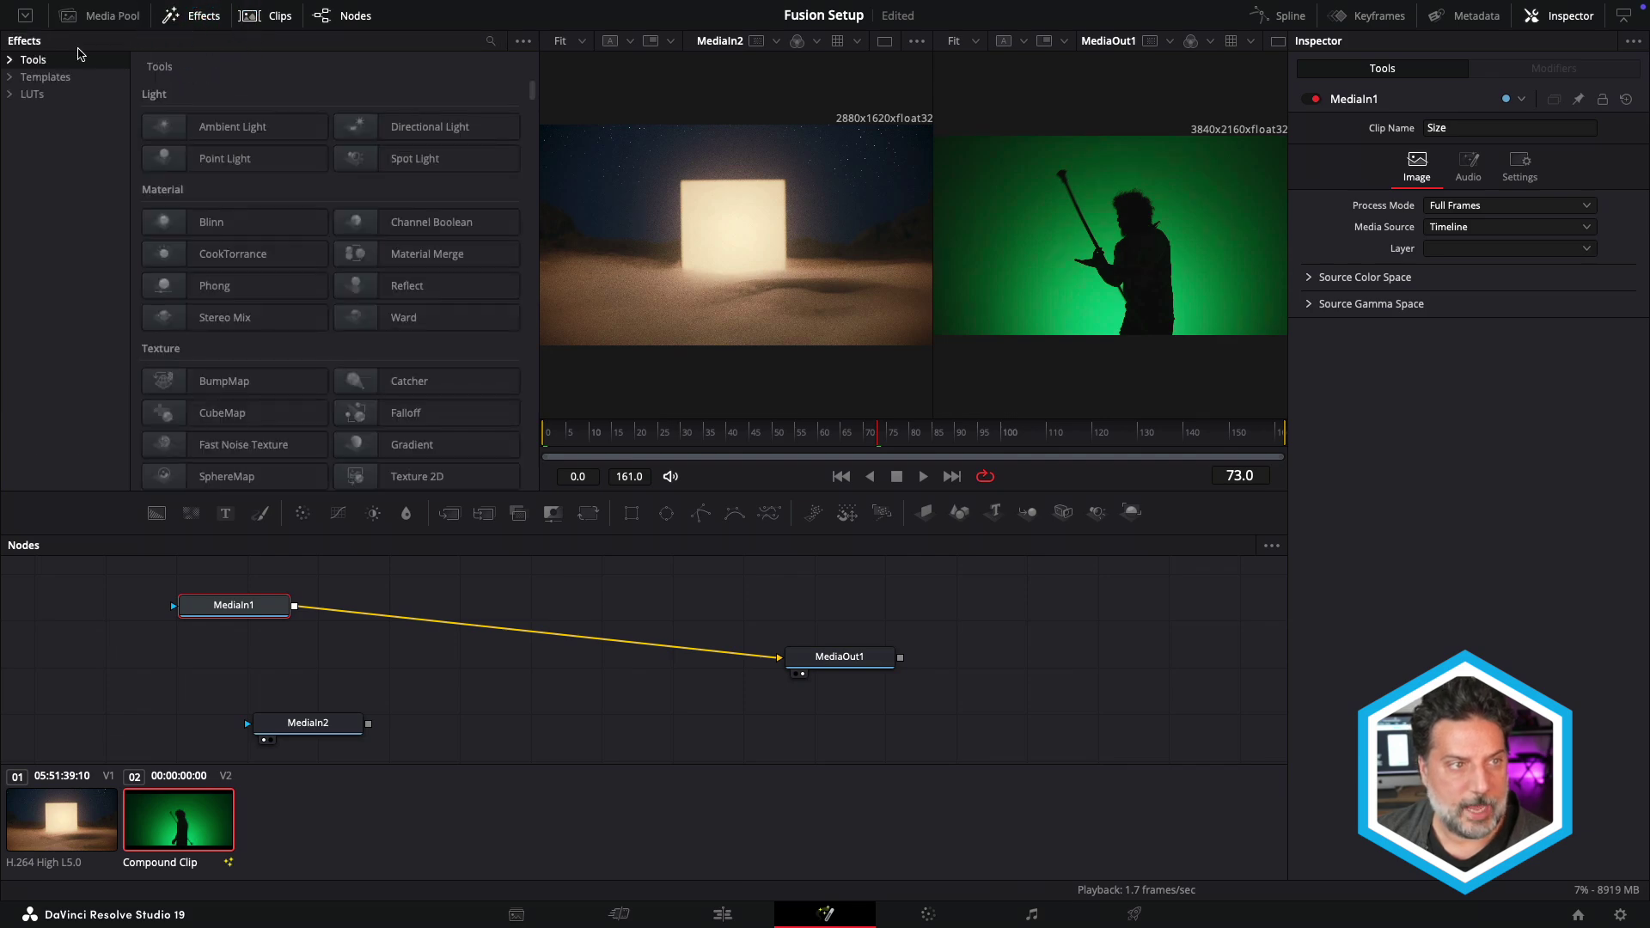
pyautogui.click(8, 60)
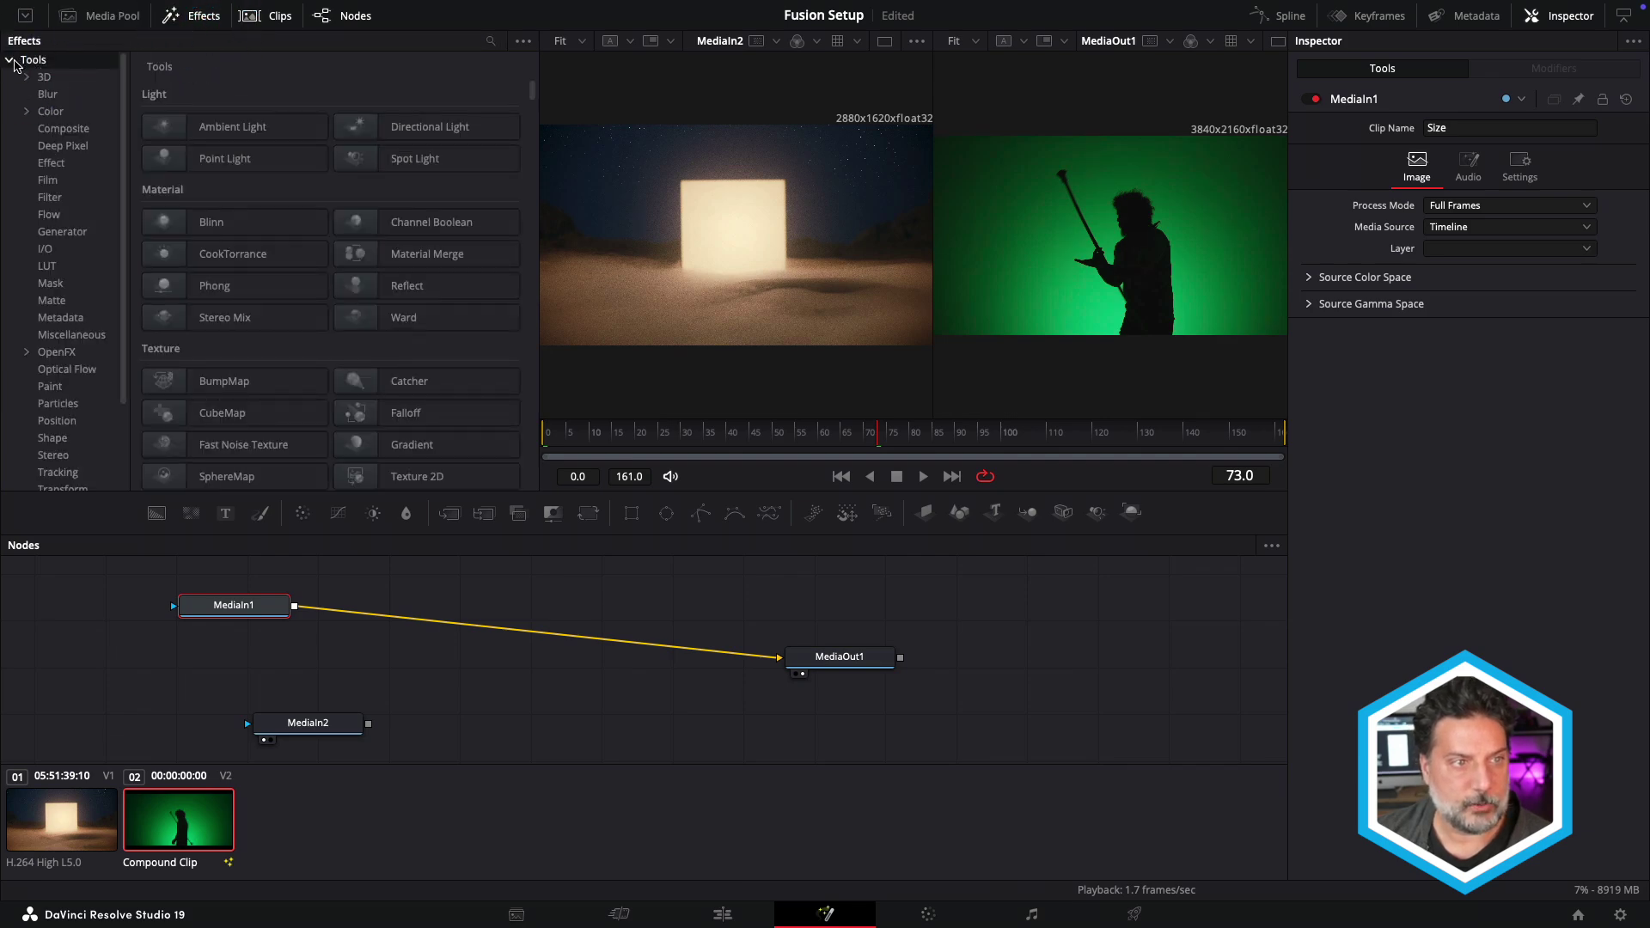
pyautogui.click(491, 40)
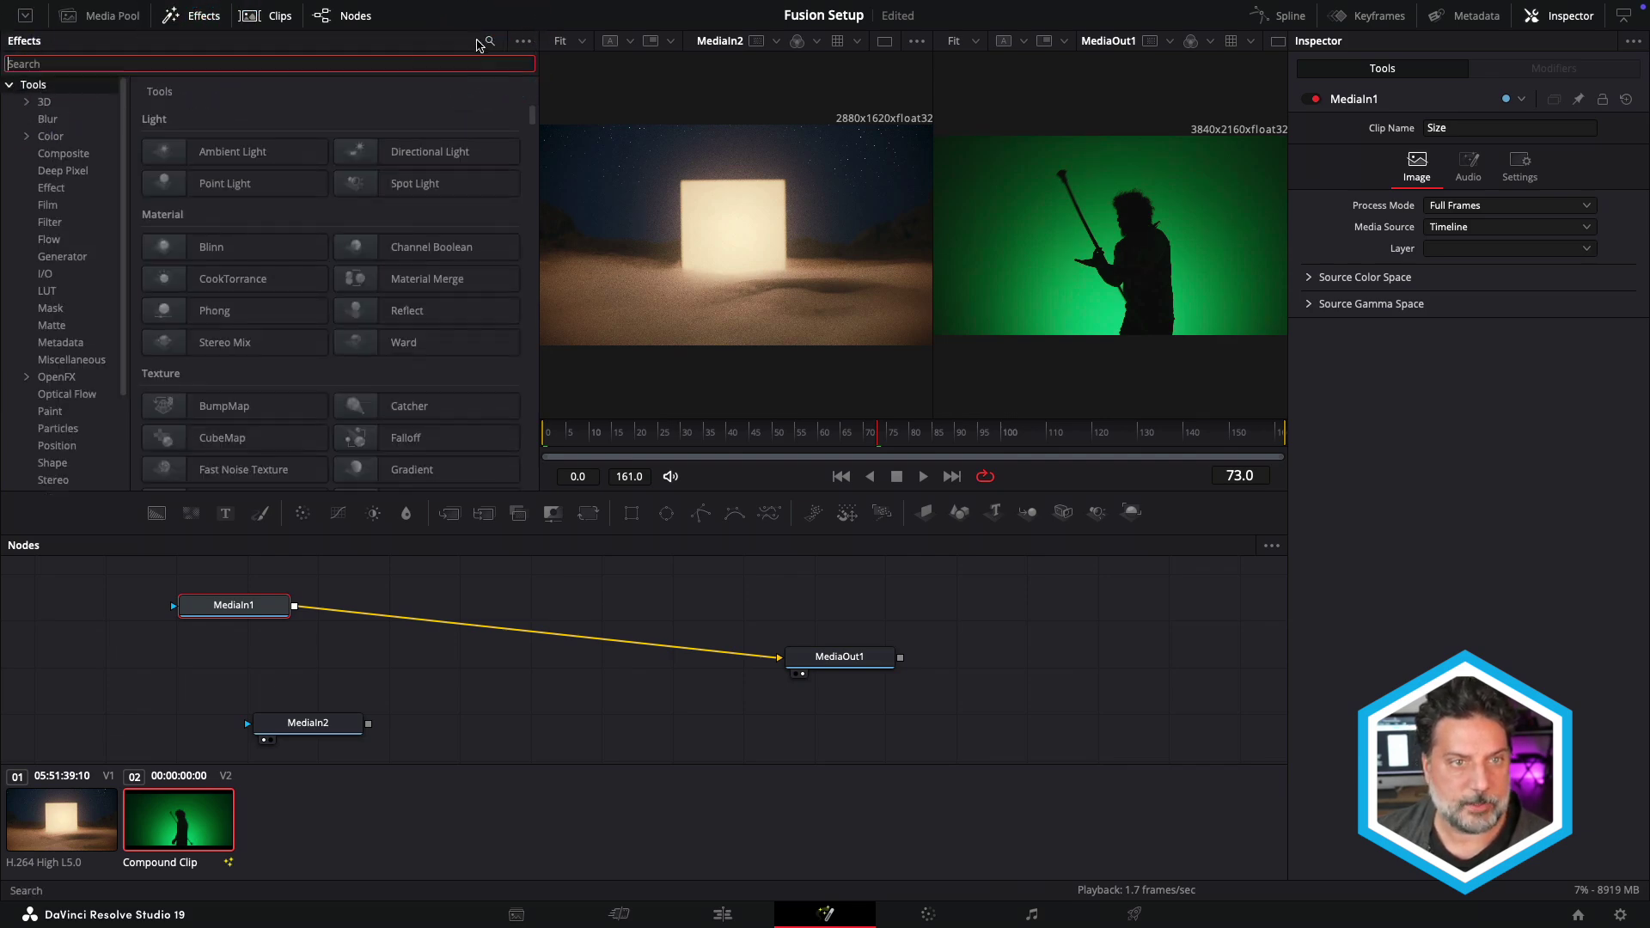
pyautogui.write('merge')
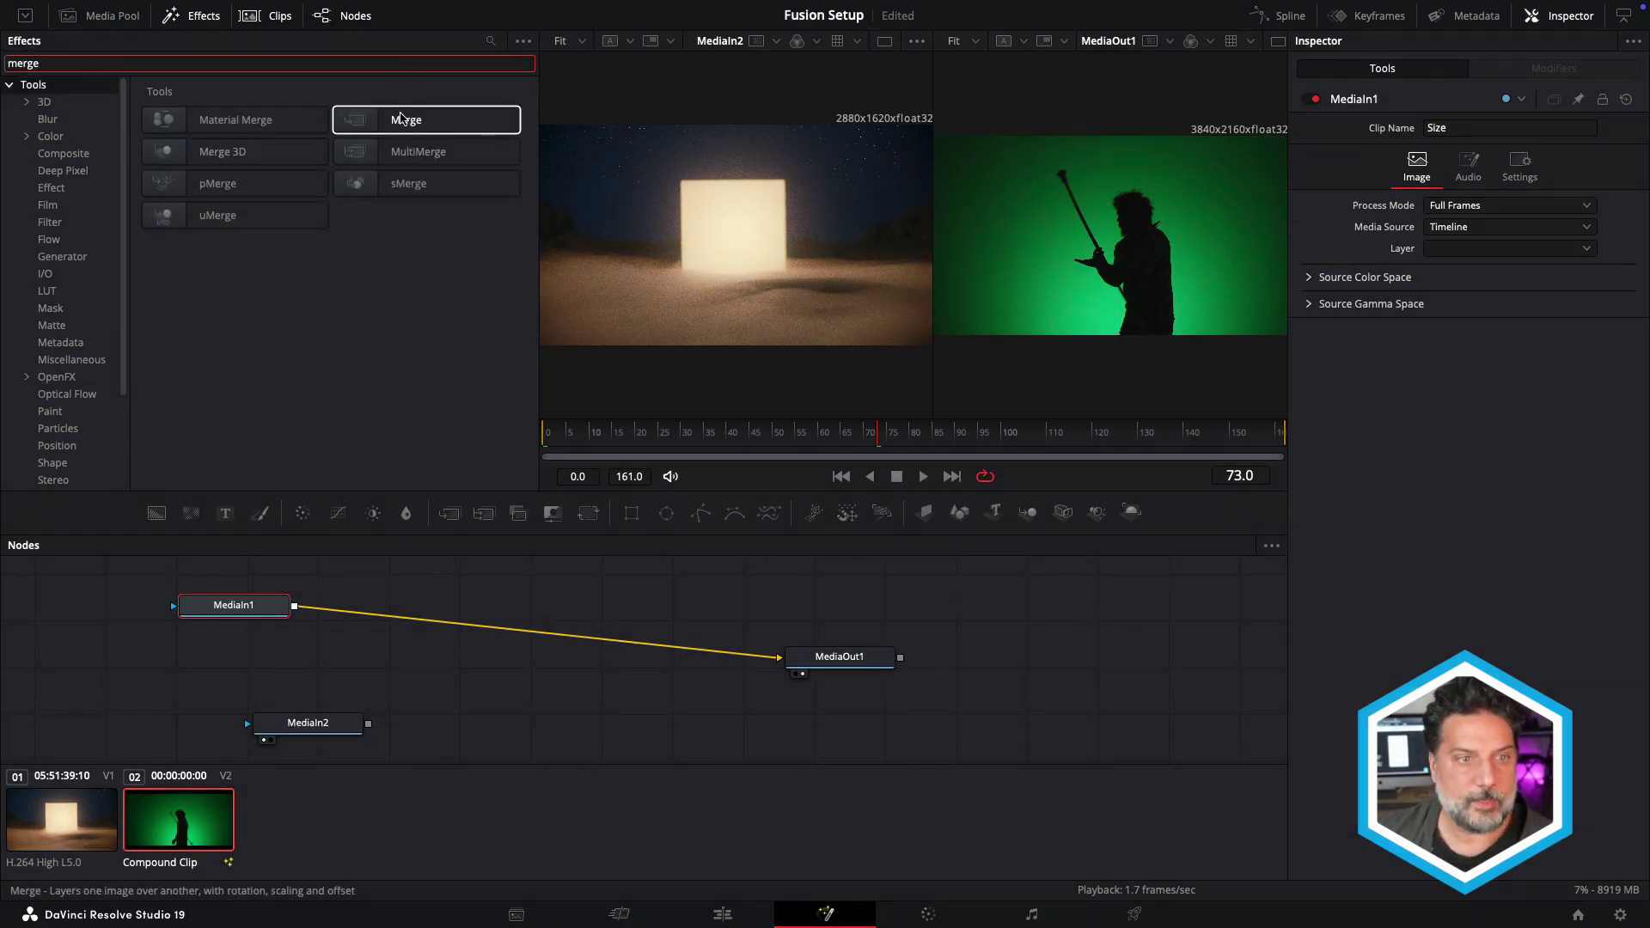
pyautogui.moveTo(401, 117); pyautogui.dragTo(545, 685)
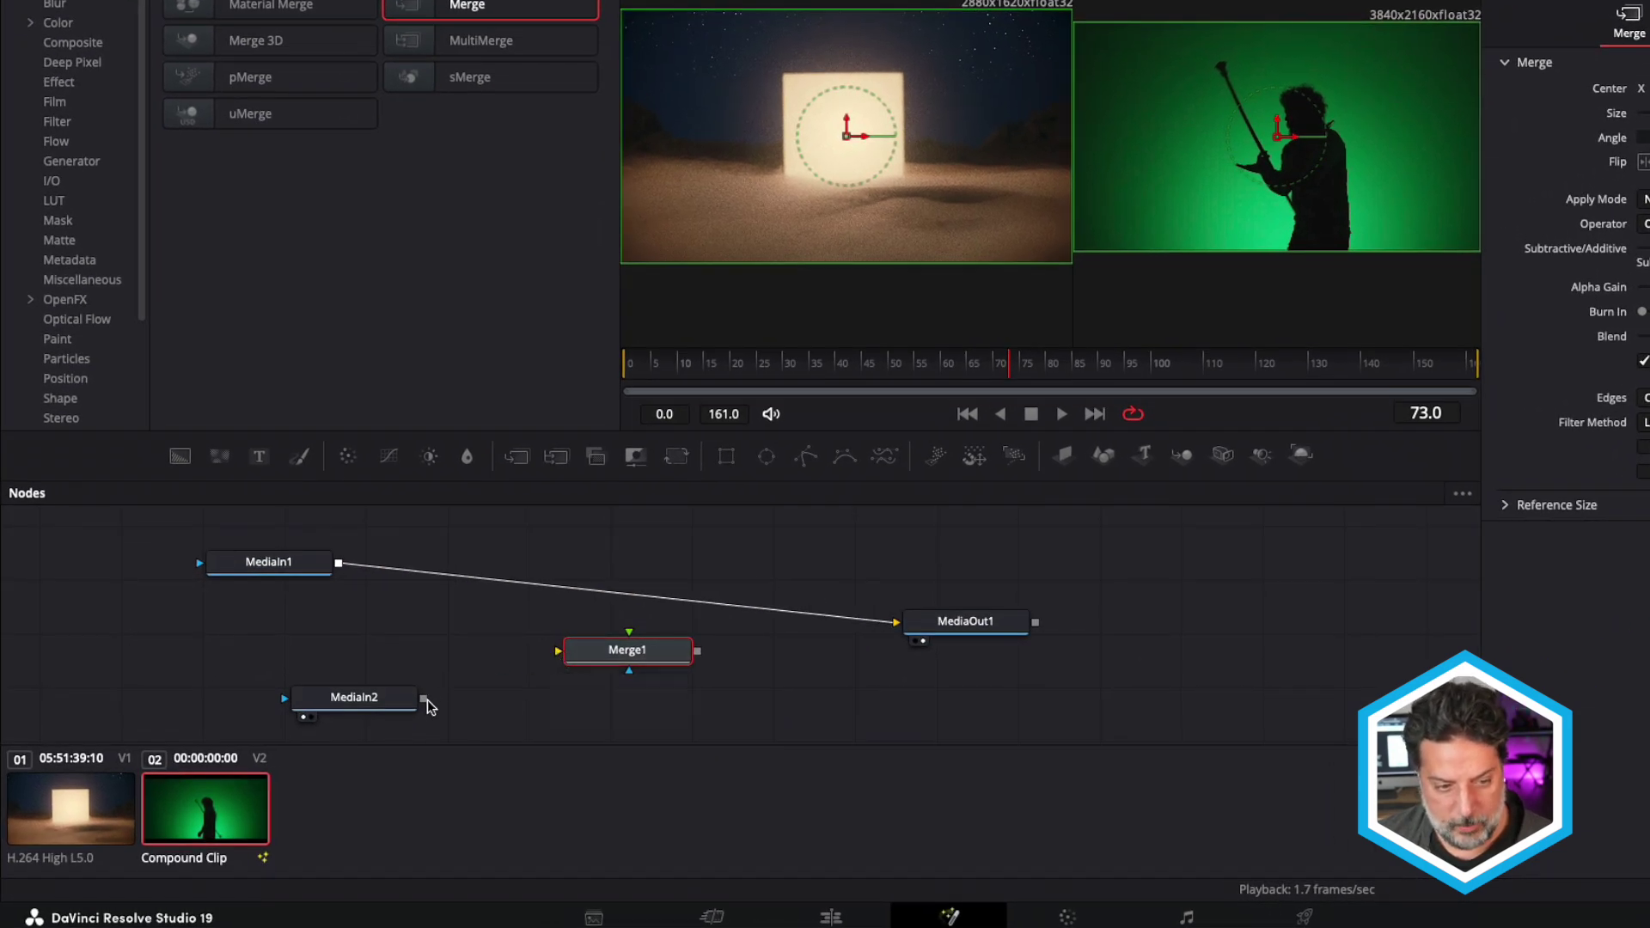
# Step: Wire the desert clip to Merge1's background and the green-screen clip to its foreground, then position Merge1
pyautogui.moveTo(424, 698); pyautogui.dragTo(558, 654)
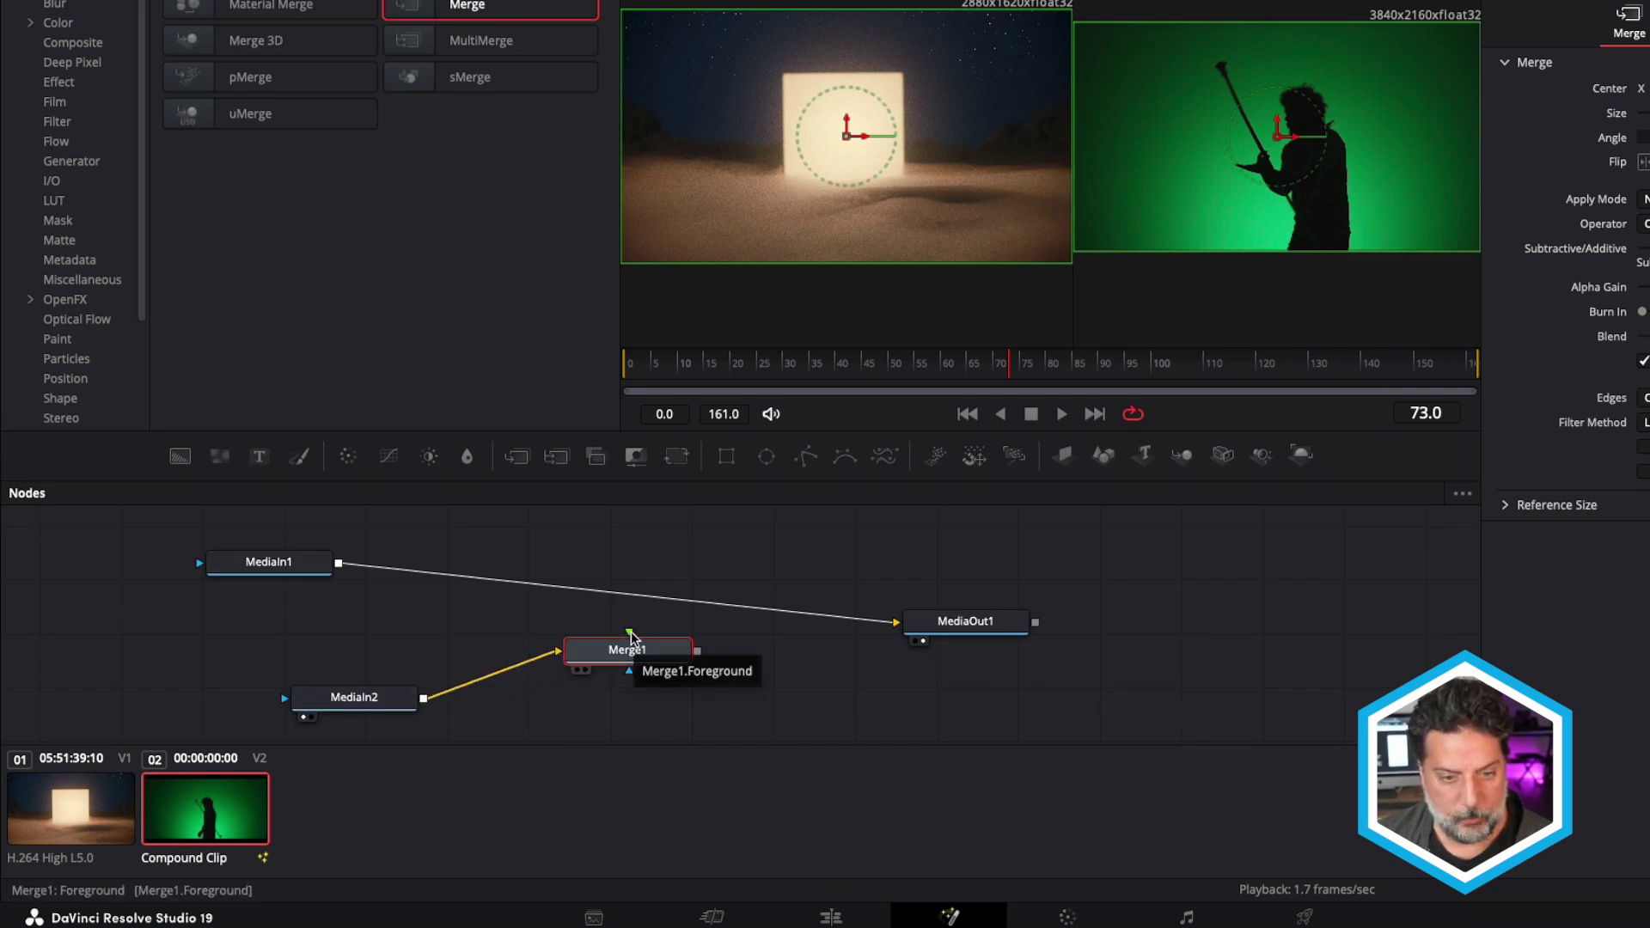
pyautogui.moveTo(340, 563); pyautogui.dragTo(902, 624)
pyautogui.moveTo(675, 654); pyautogui.dragTo(749, 624)
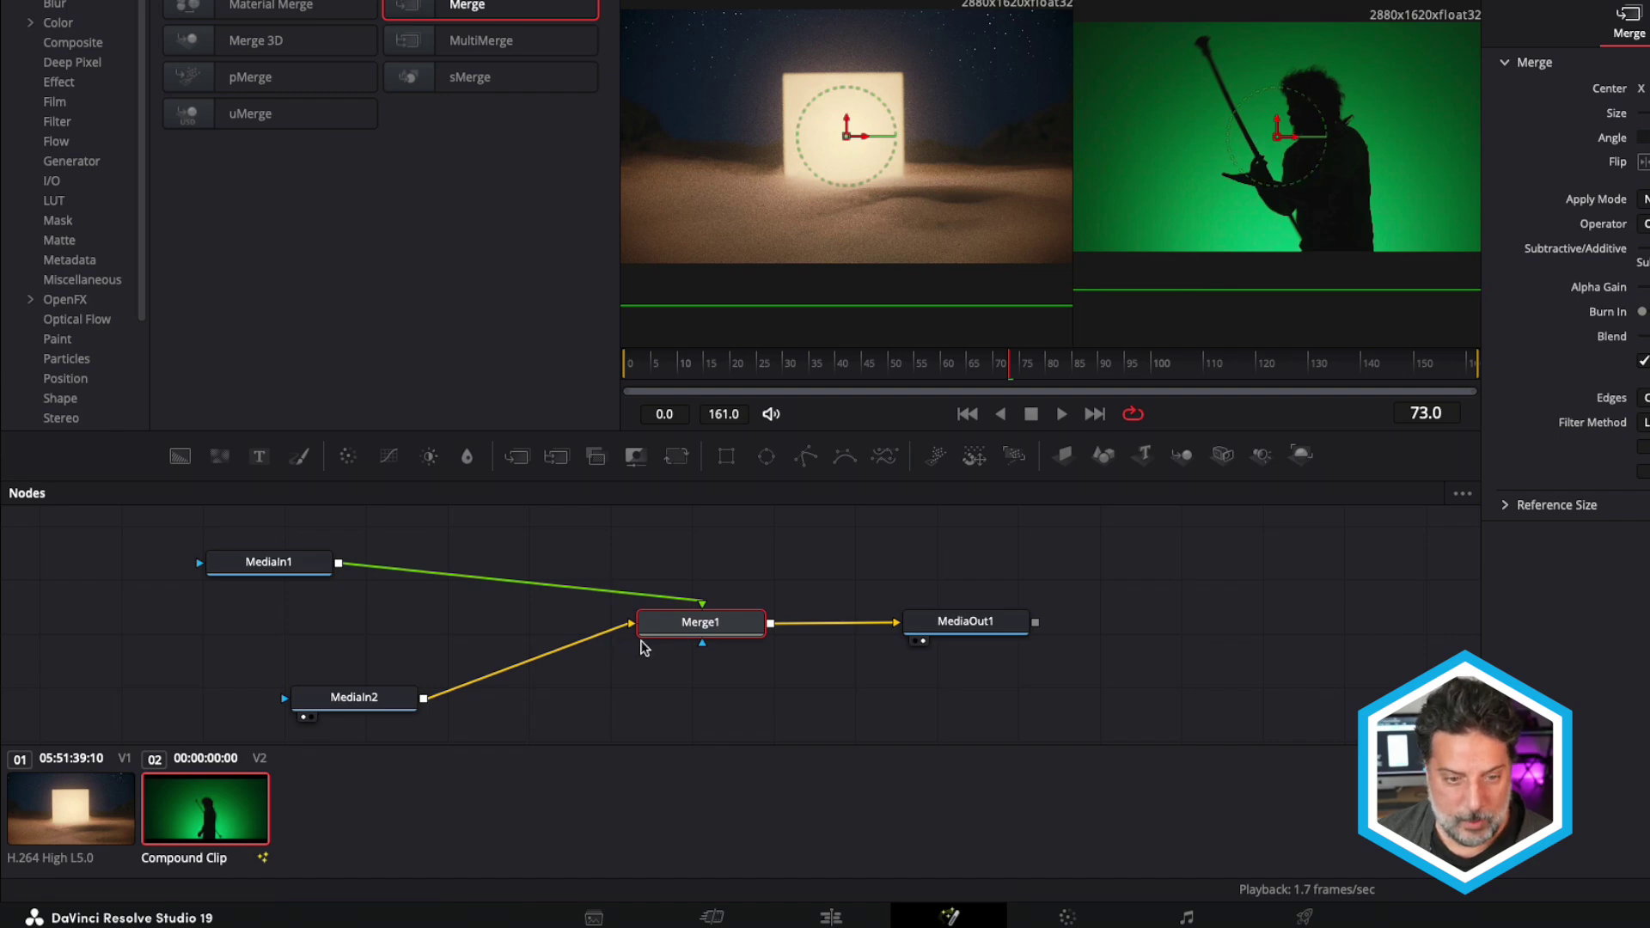
pyautogui.click(657, 641)
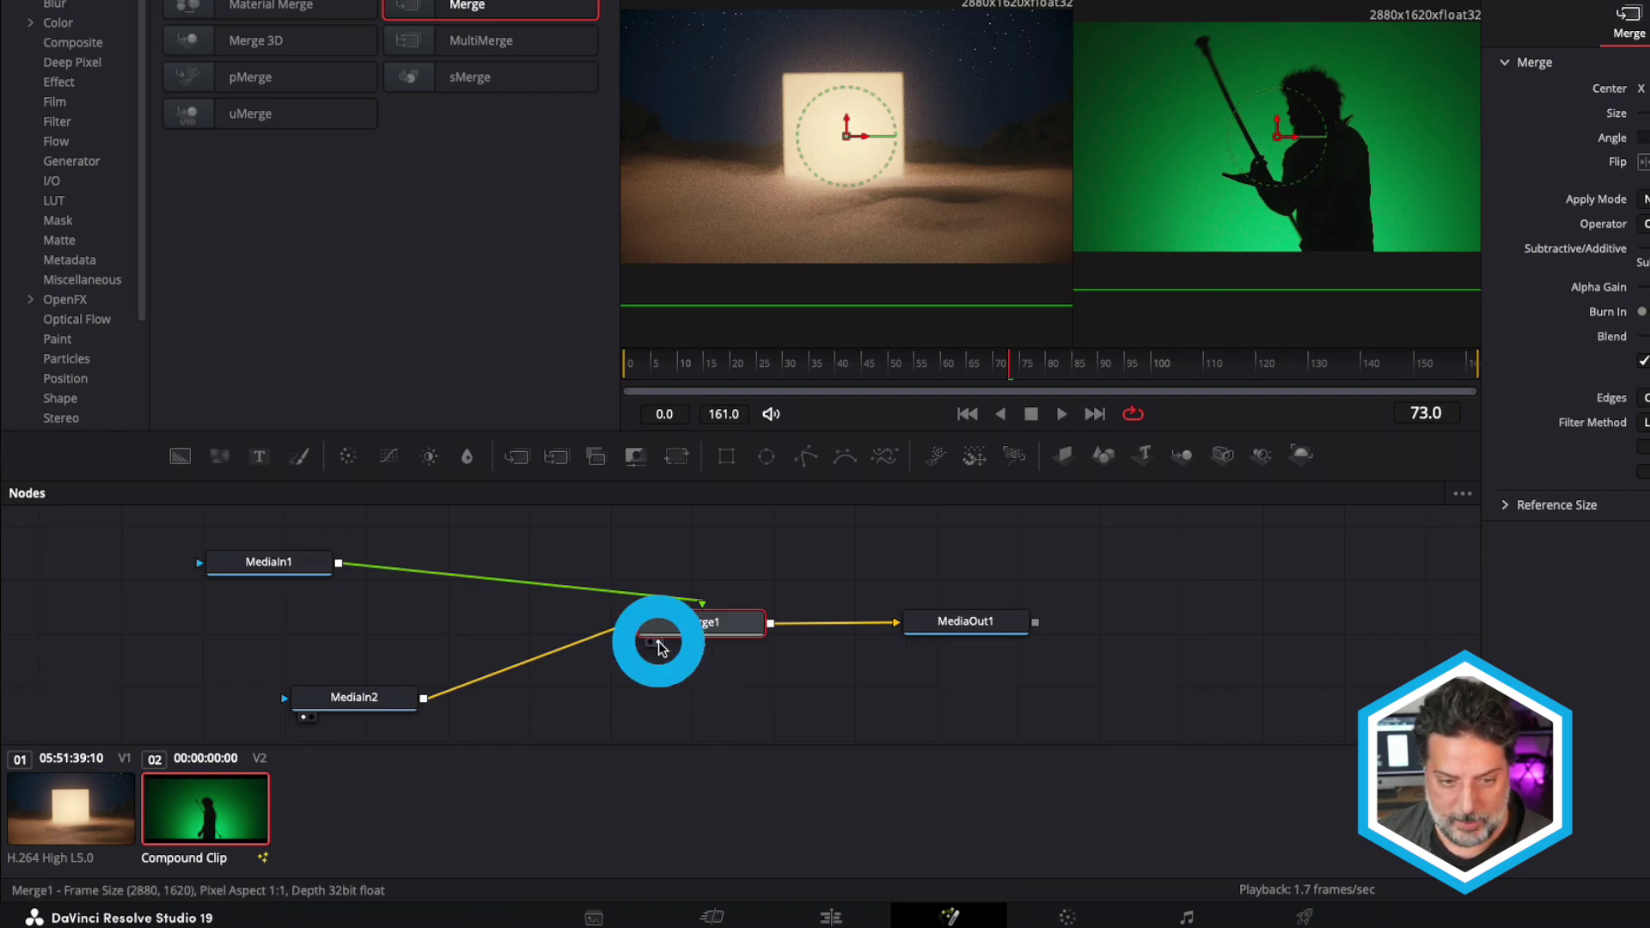
pyautogui.moveTo(689, 627); pyautogui.dragTo(703, 626)
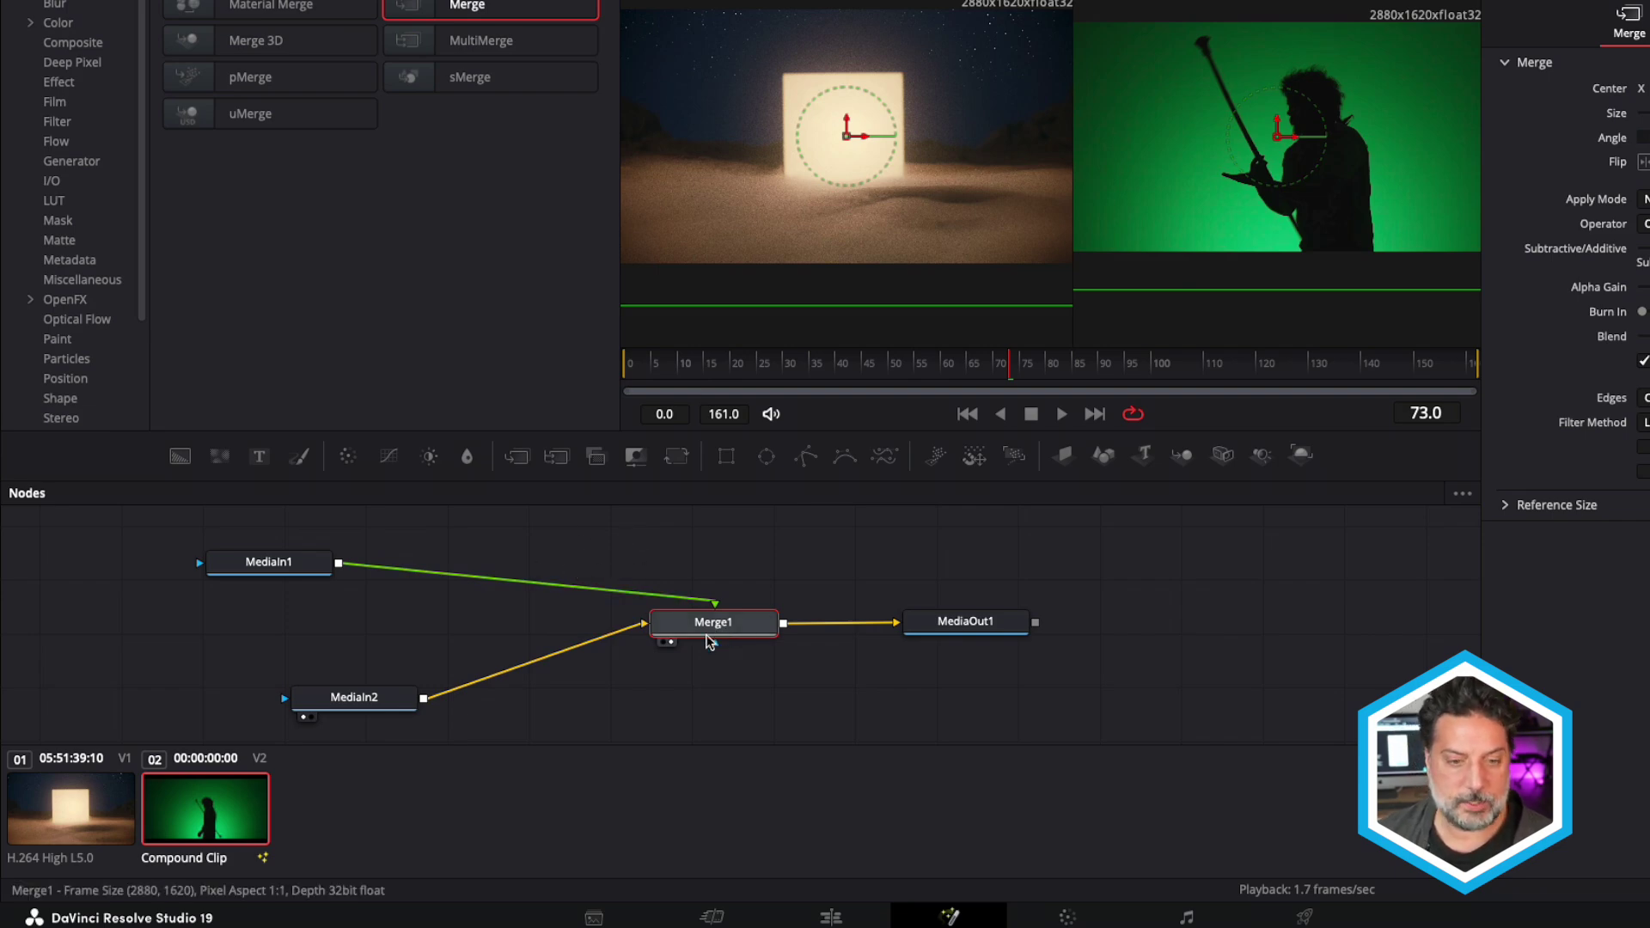
pyautogui.moveTo(710, 624)
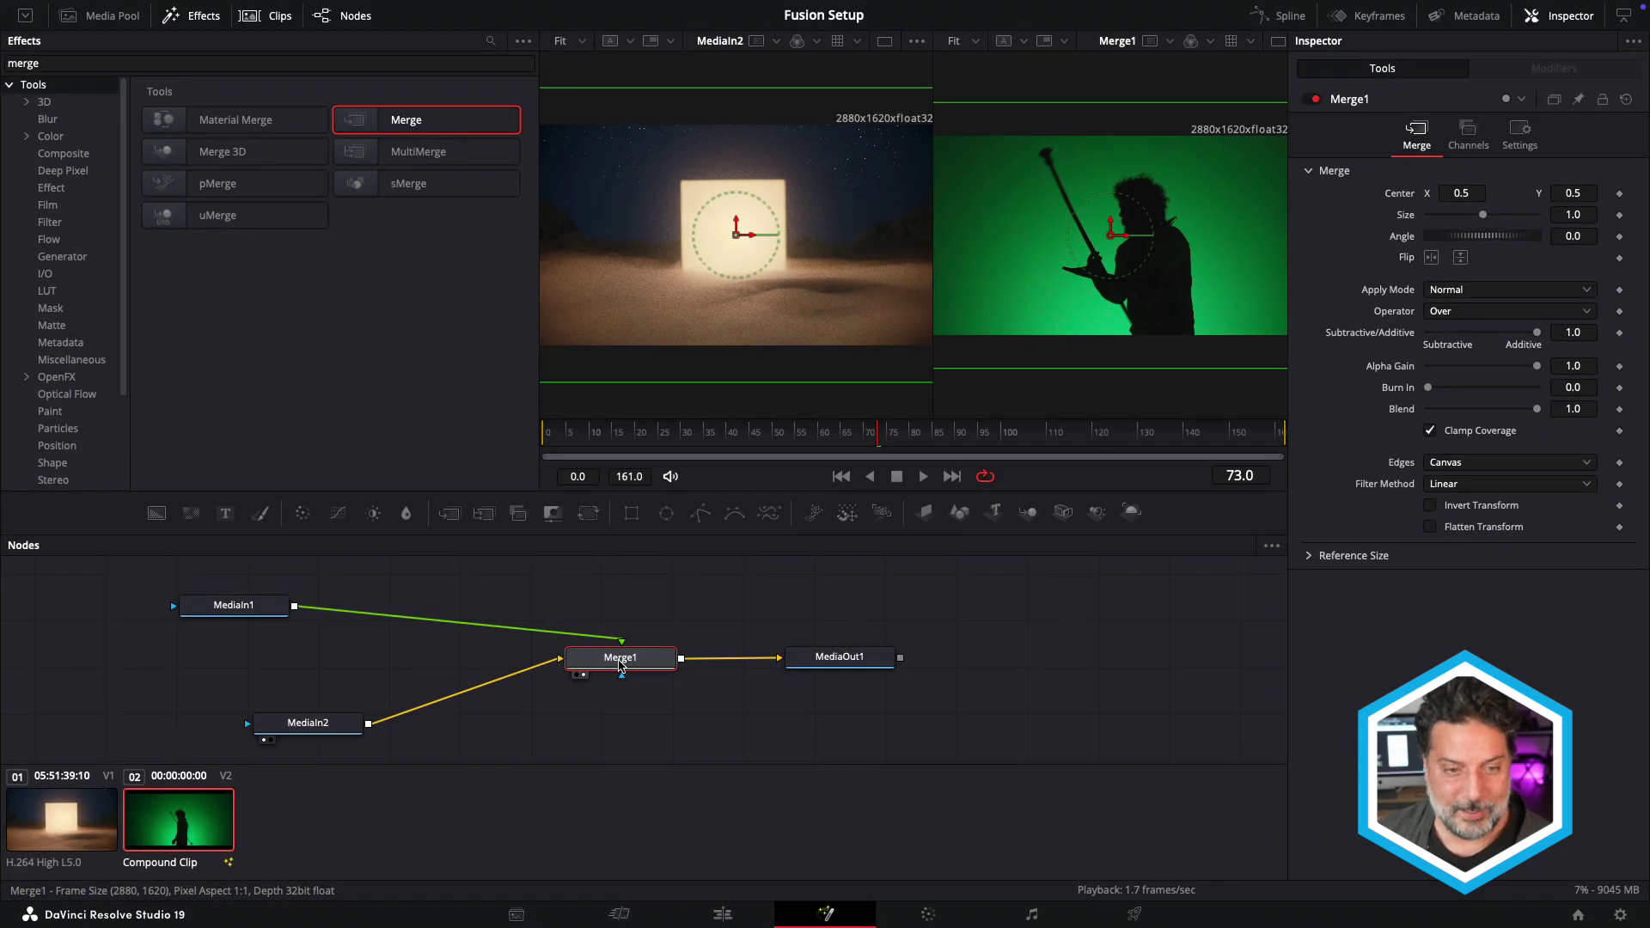
# Step: Expand OpenFX, widen the category list, and show the BCC Key and Blend tools
pyautogui.click(27, 376)
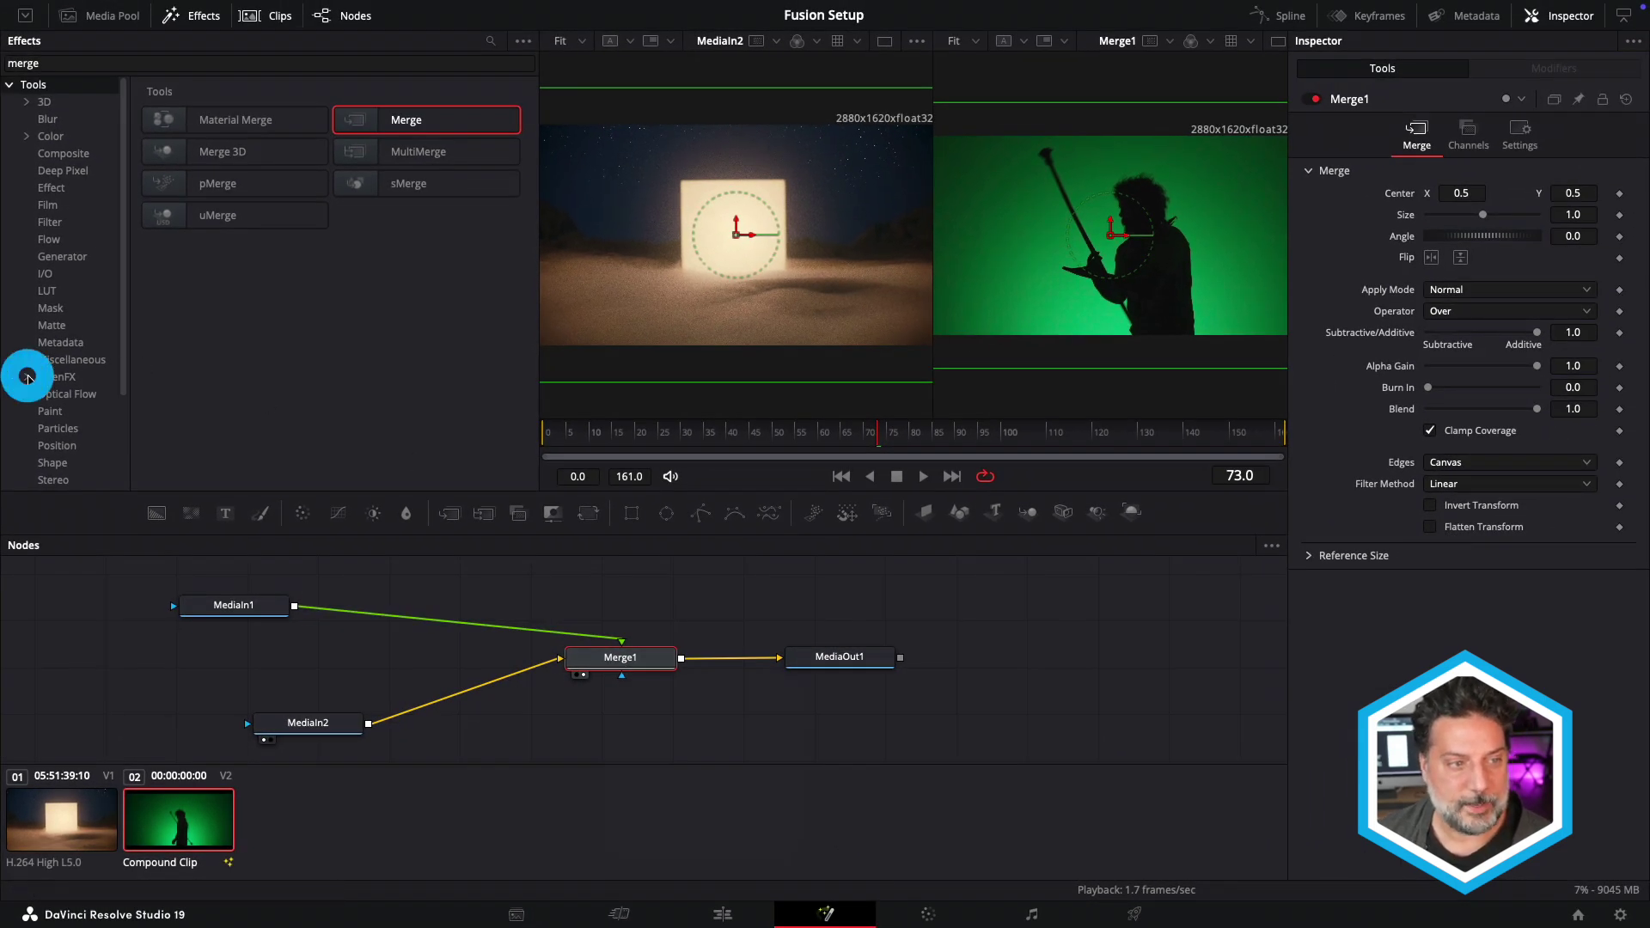
pyautogui.scroll(-3, 86, 374)
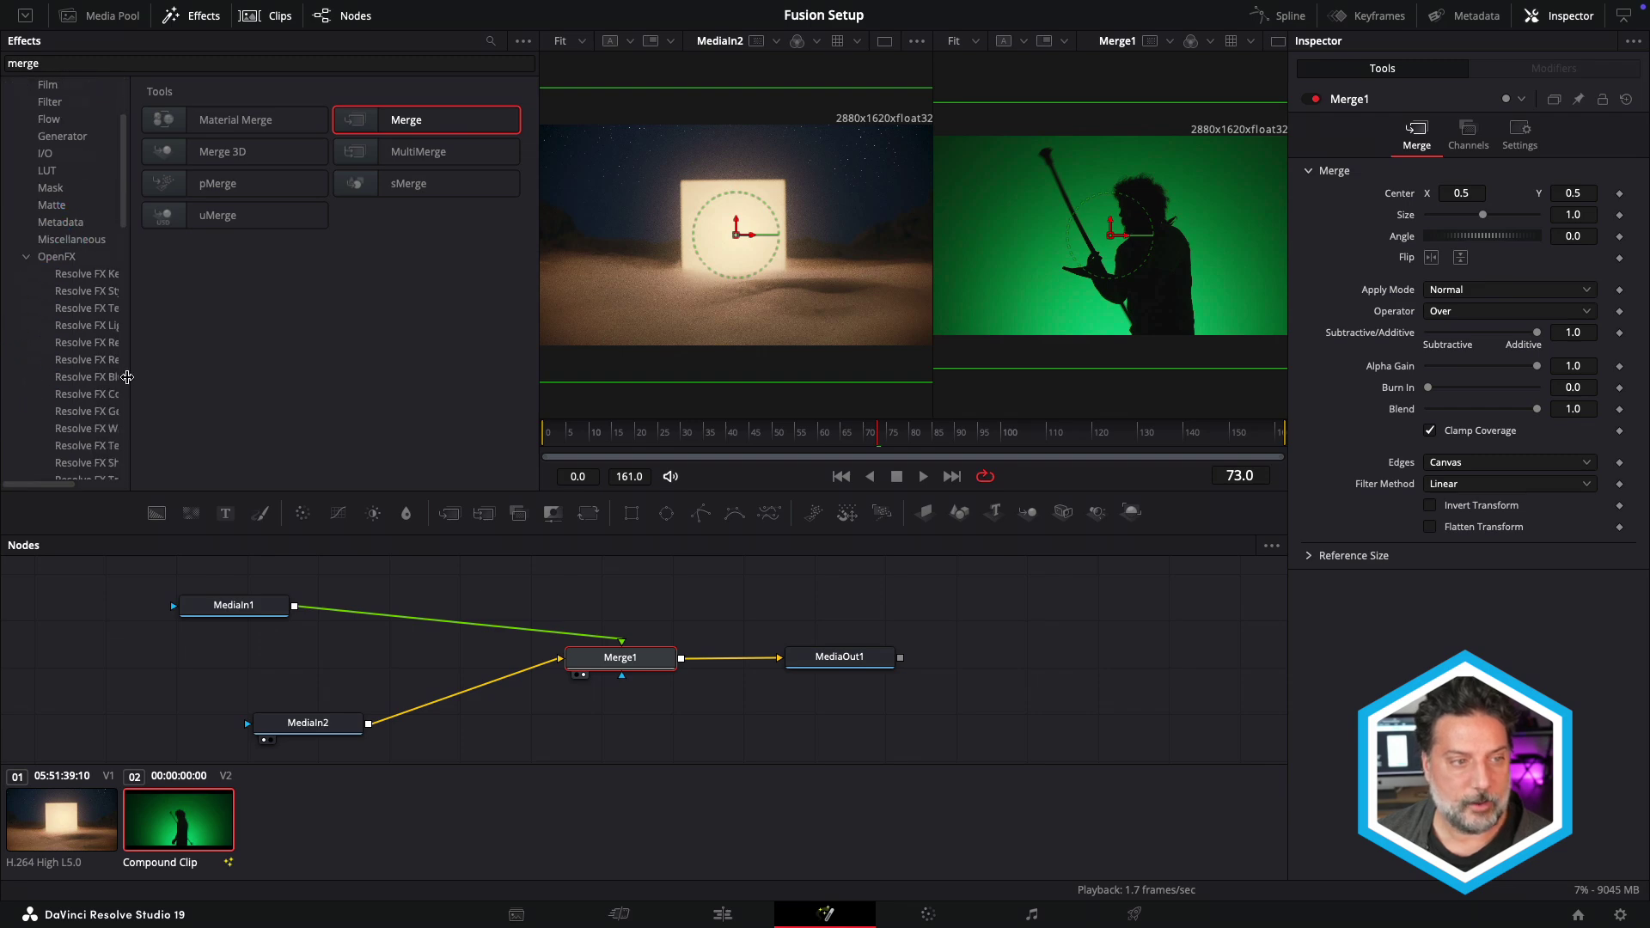
pyautogui.moveTo(129, 376); pyautogui.dragTo(231, 375)
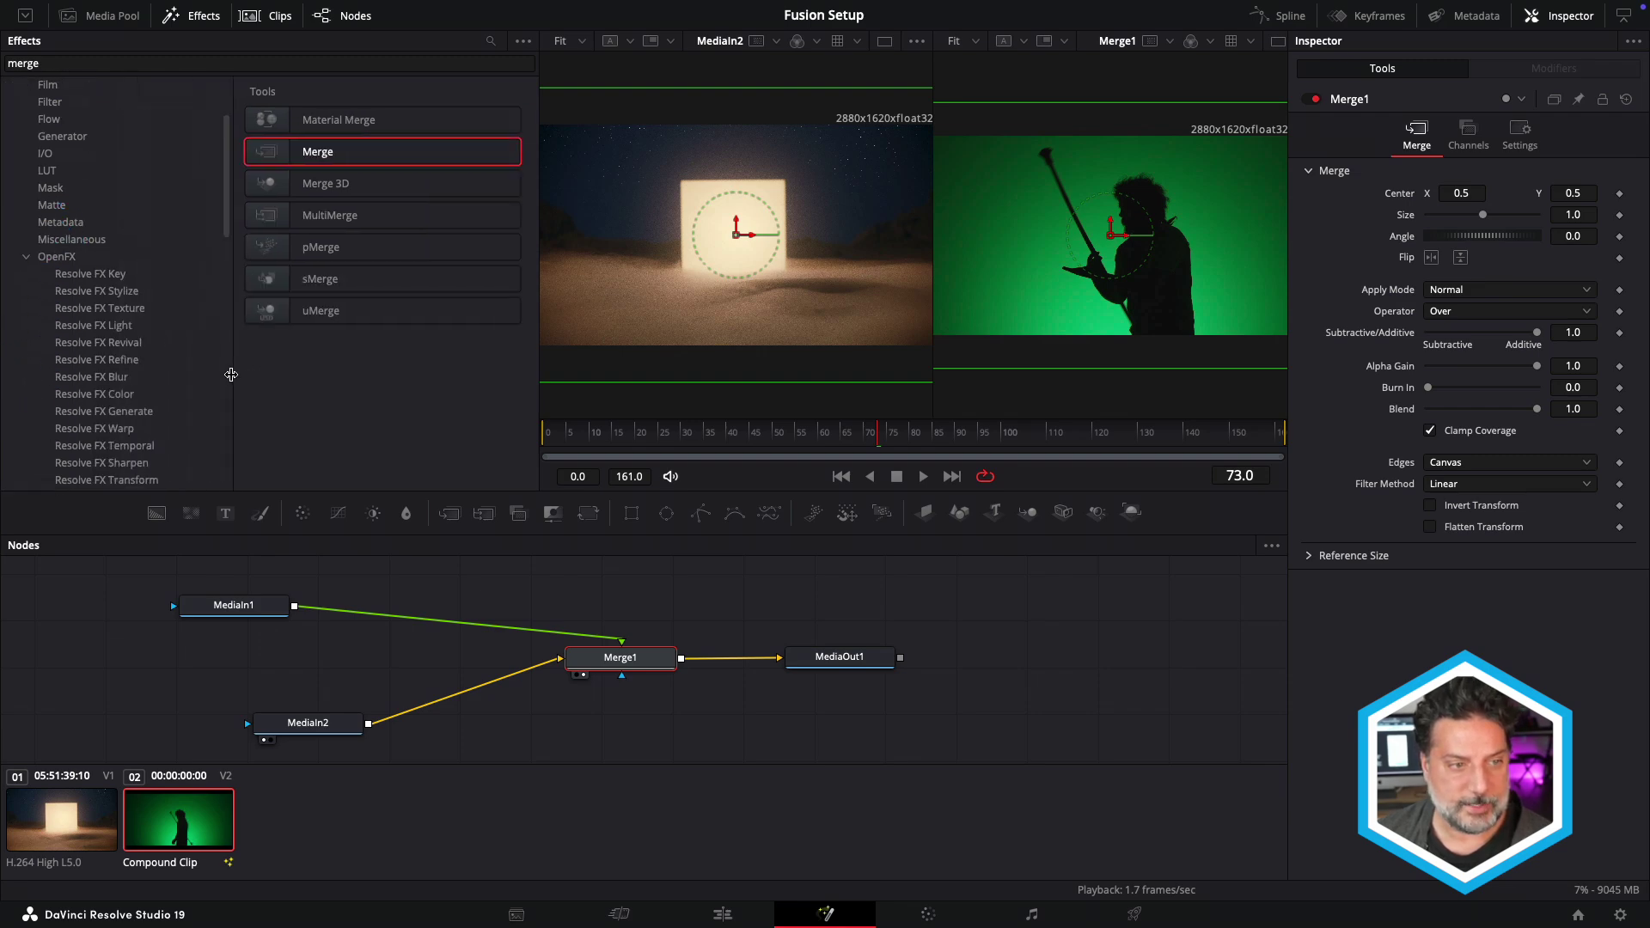
pyautogui.scroll(-4, 204, 386)
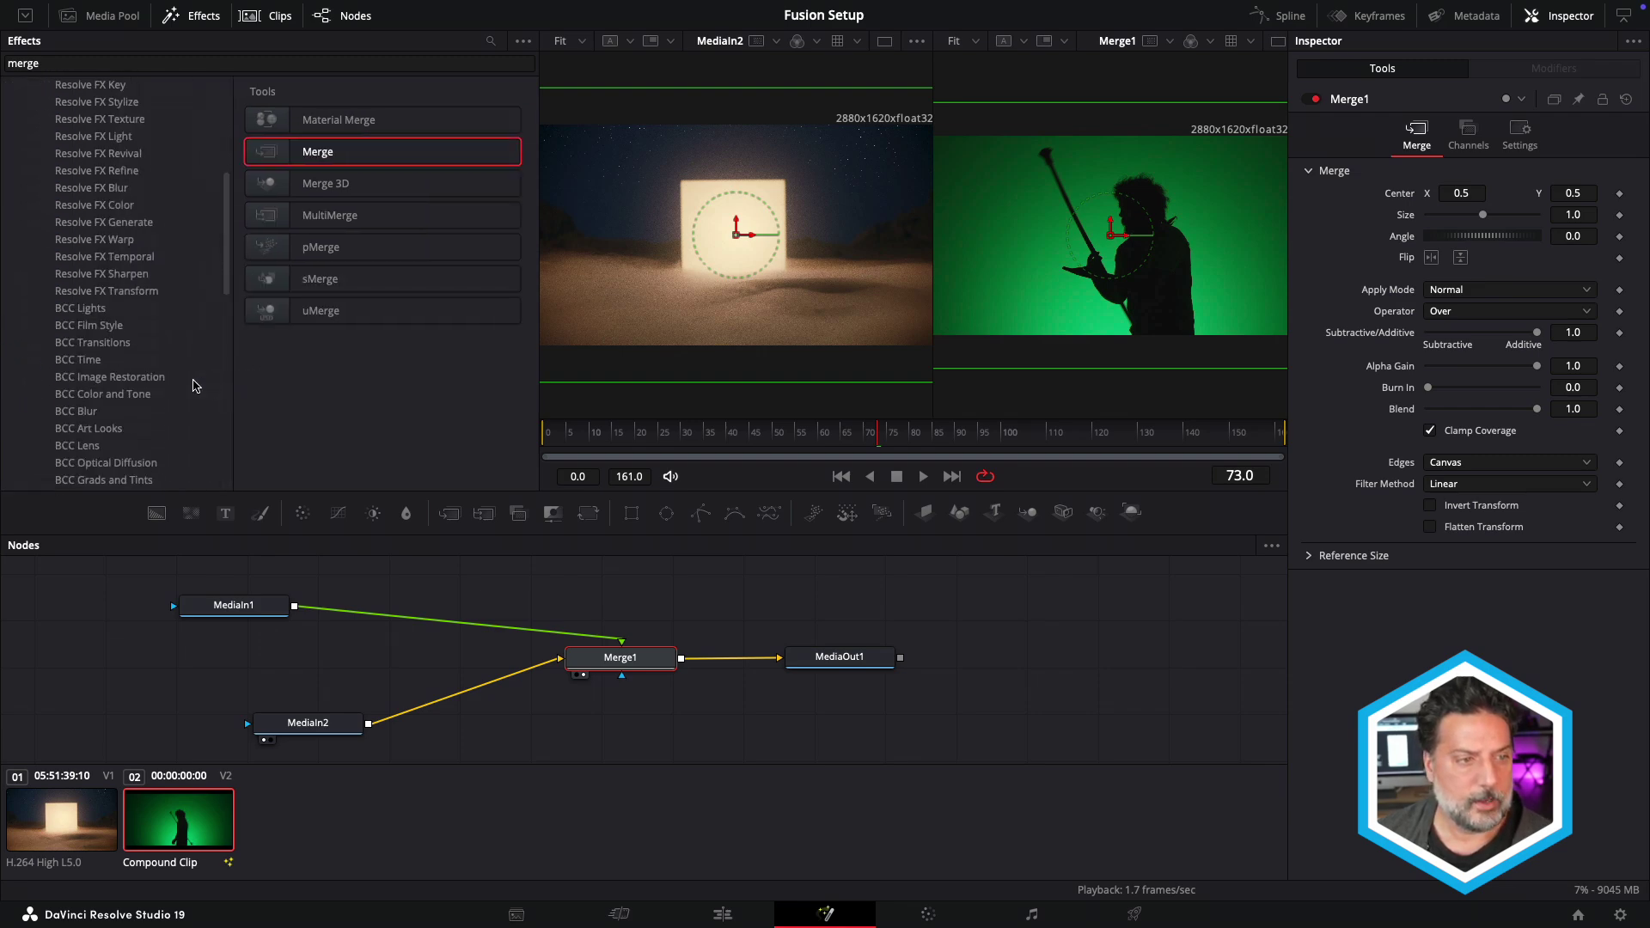
pyautogui.scroll(-2, 196, 386)
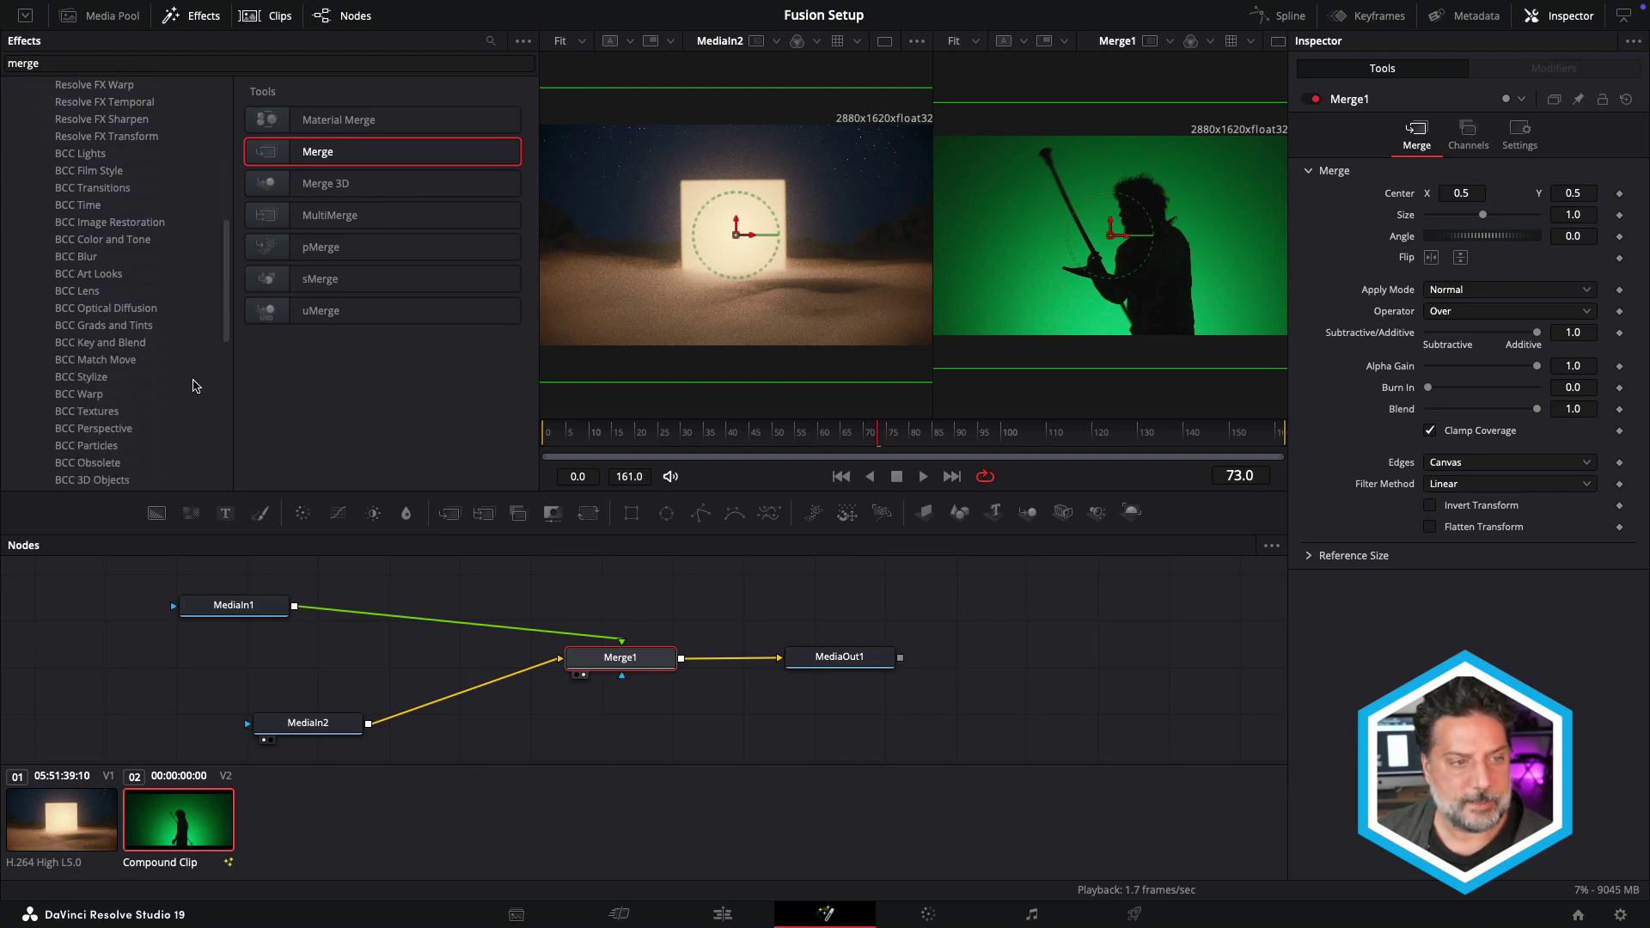
pyautogui.click(146, 342)
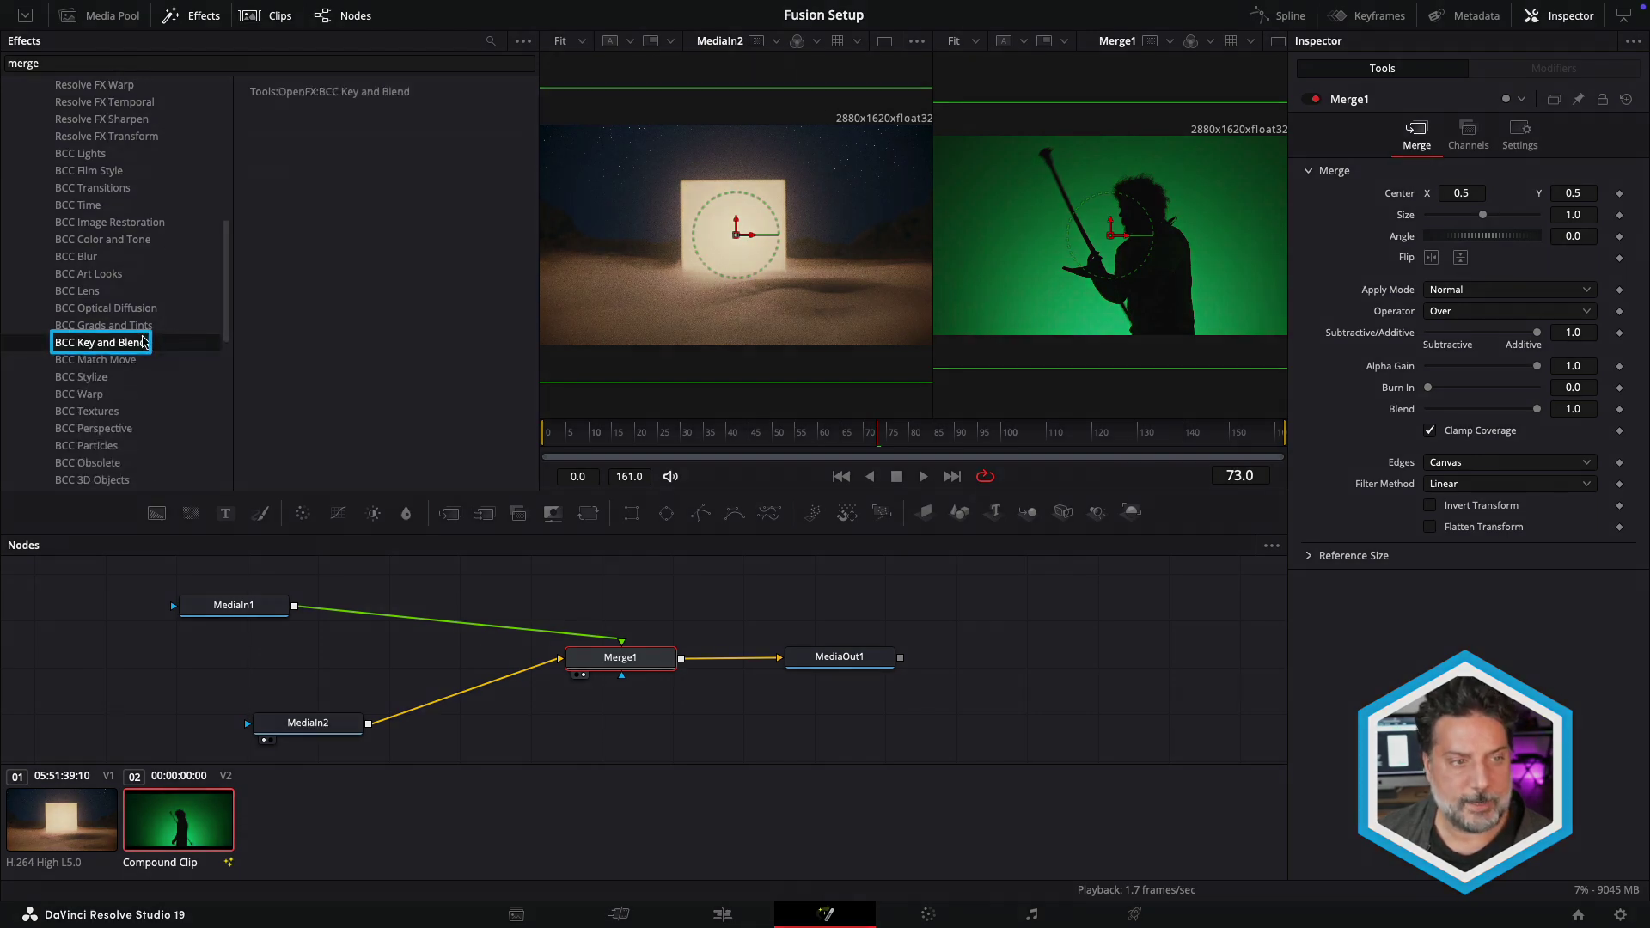
# Step: Clear the 'merge' search and select BCC Primatte Studio in the tool list
pyautogui.doubleClick(193, 62)
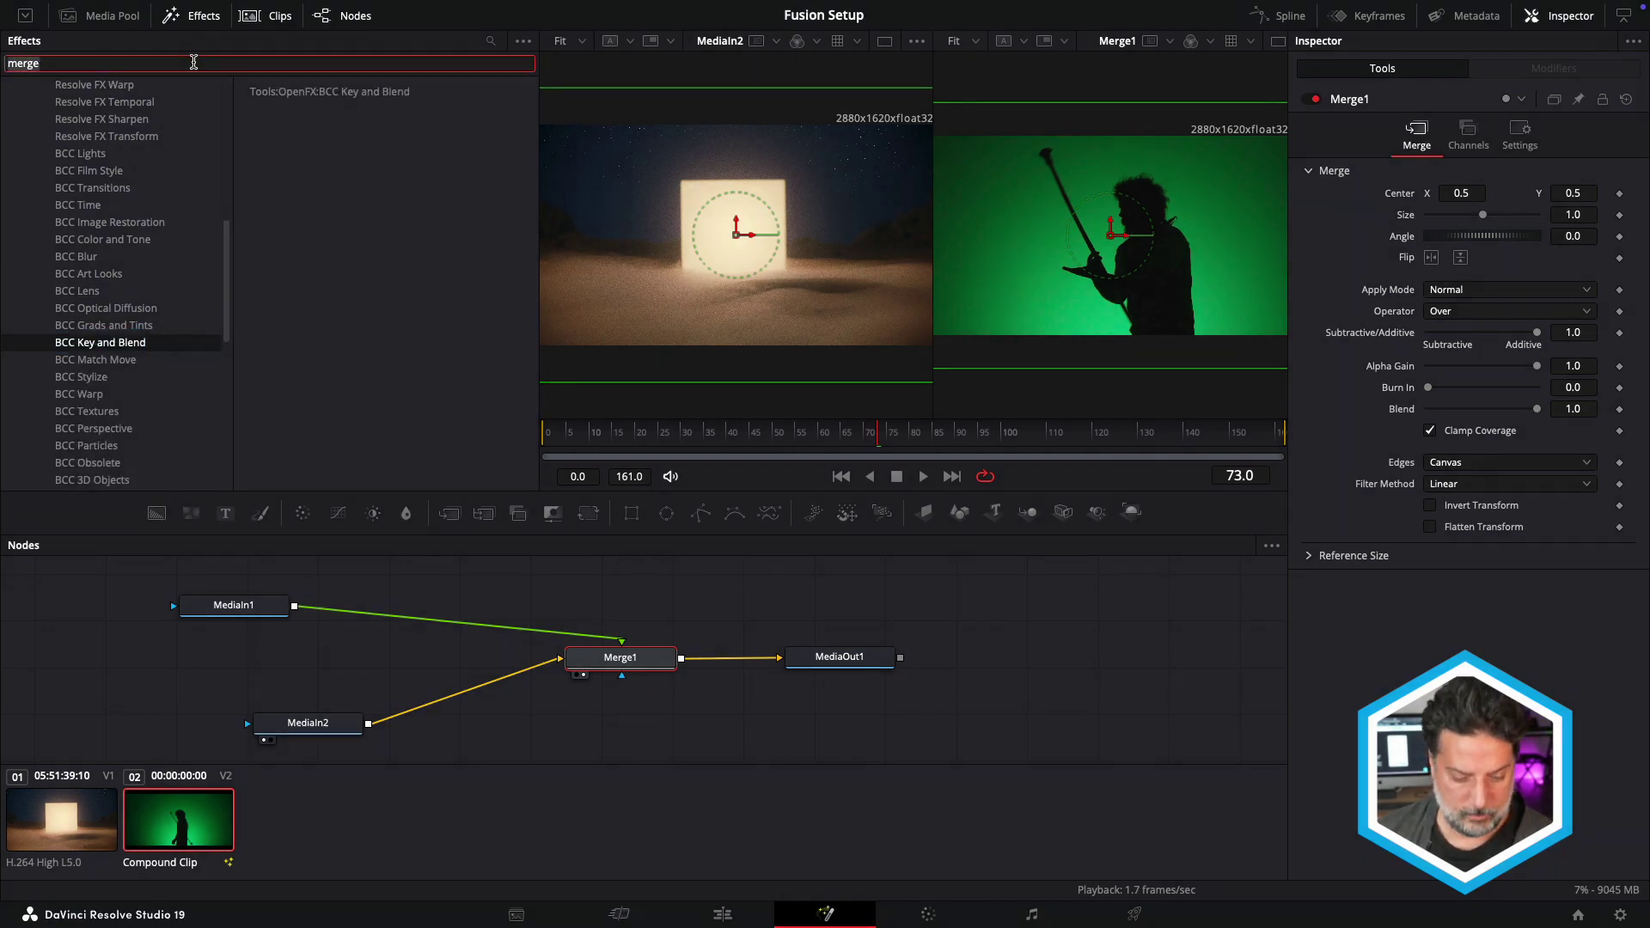
pyautogui.press('BackSpace')
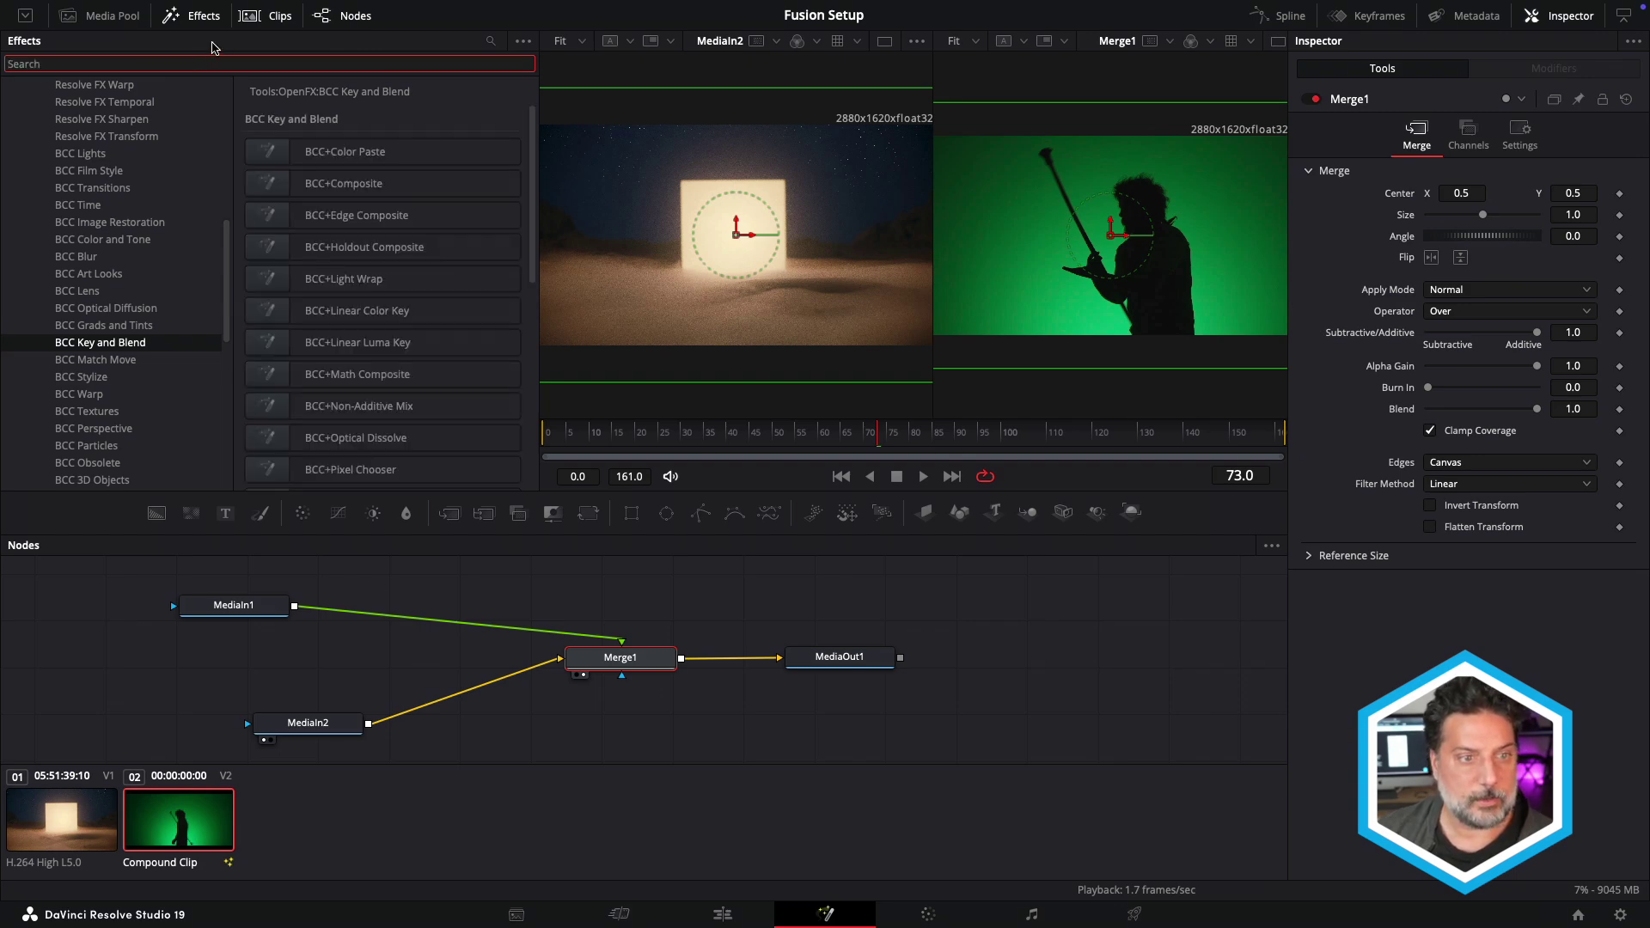
pyautogui.scroll(-8, 325, 264)
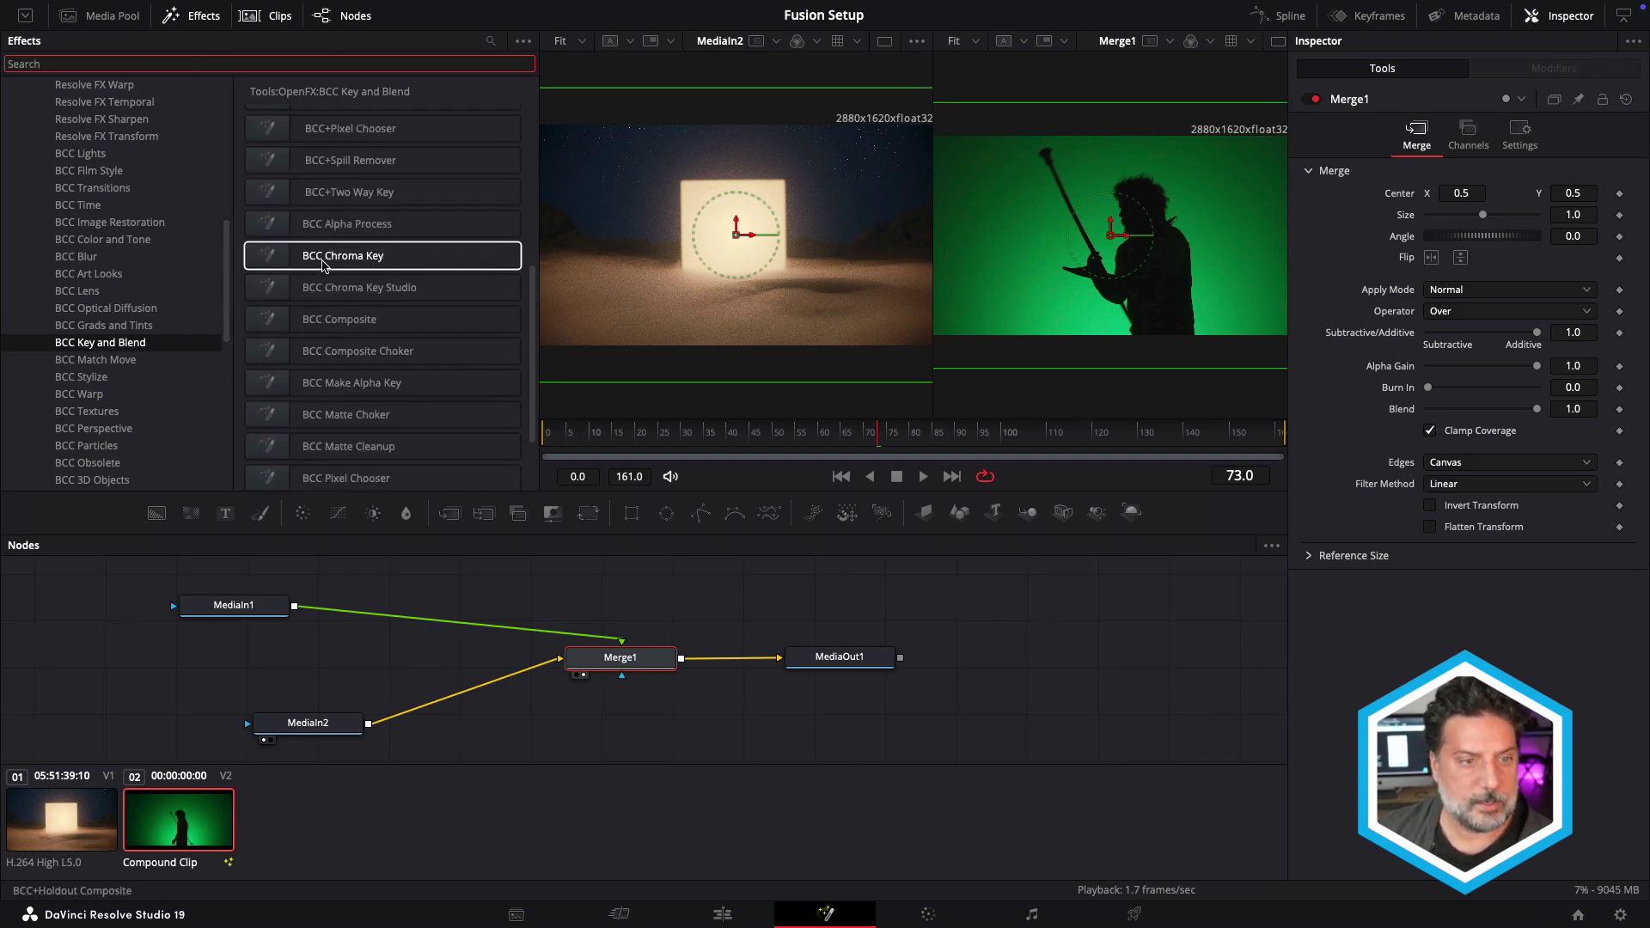
pyautogui.scroll(-3, 324, 264)
pyautogui.click(345, 444)
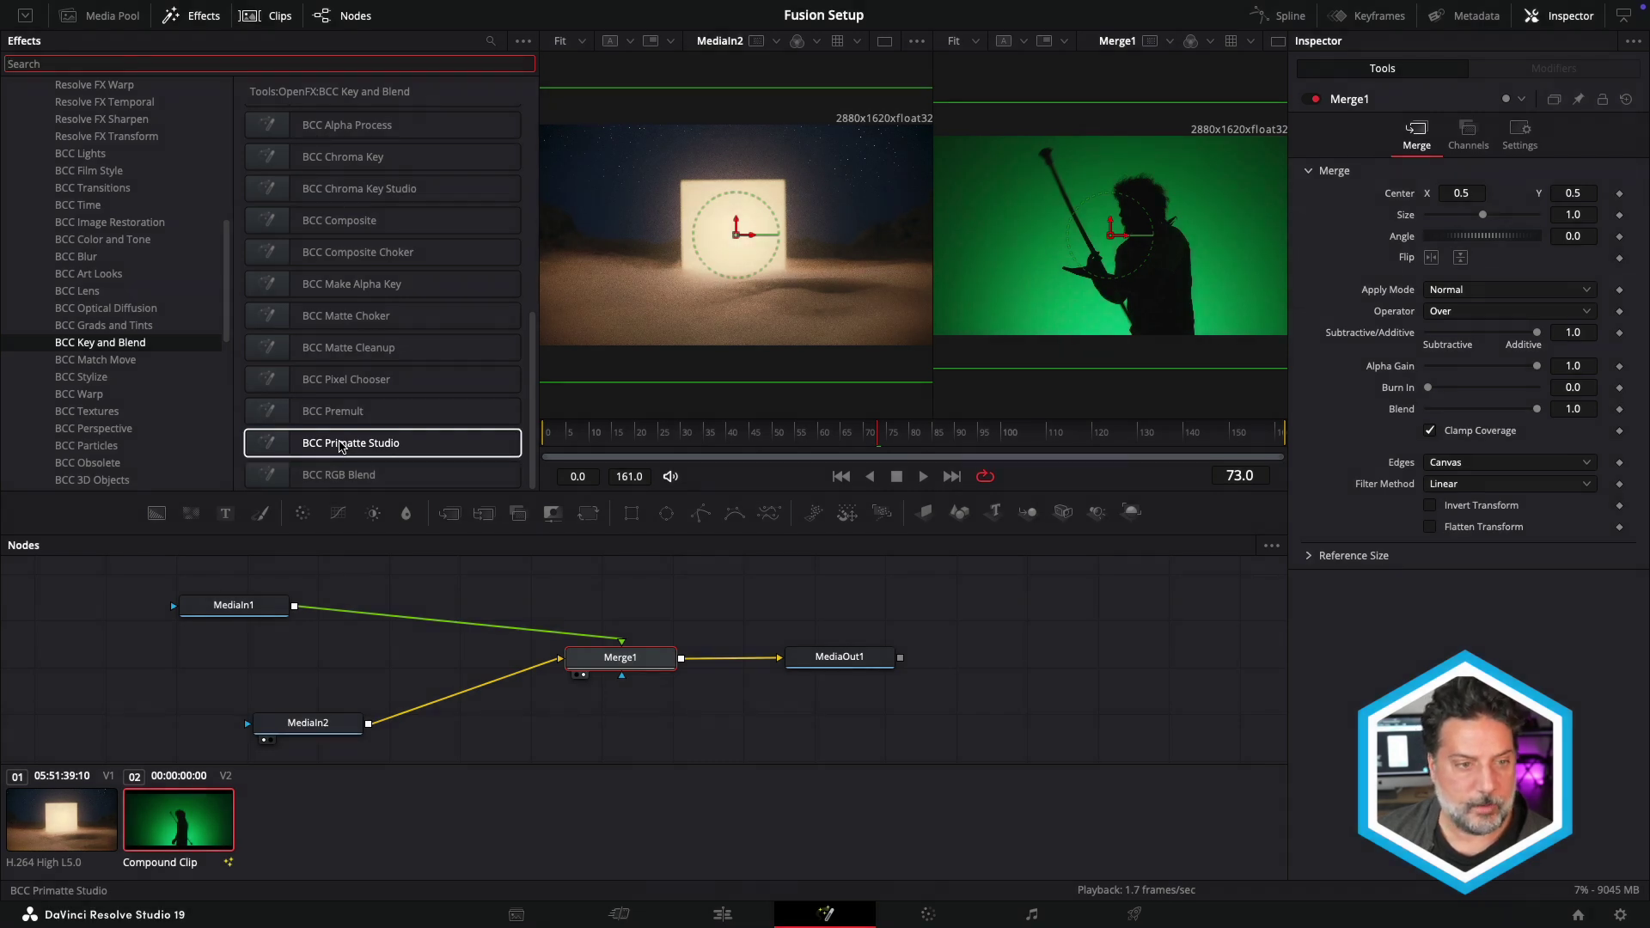
# Step: Drop BCC Primatte Studio onto the link between MediaIn1 and Merge1
pyautogui.moveTo(341, 446); pyautogui.dragTo(452, 625)
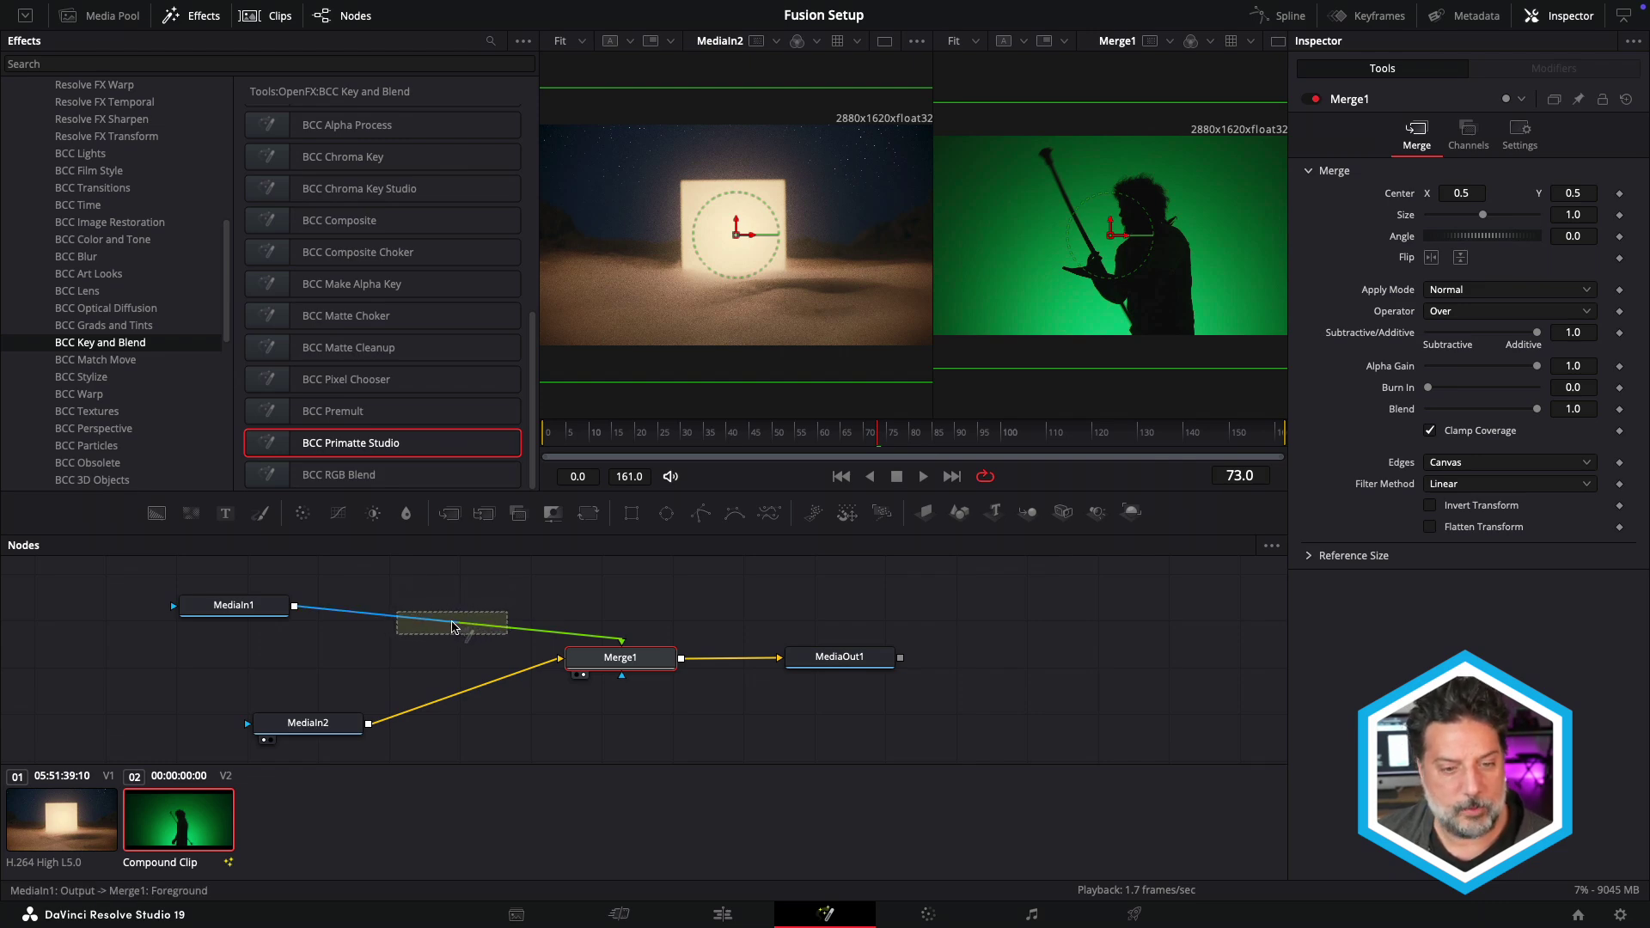
pyautogui.moveTo(452, 626); pyautogui.dragTo(465, 628)
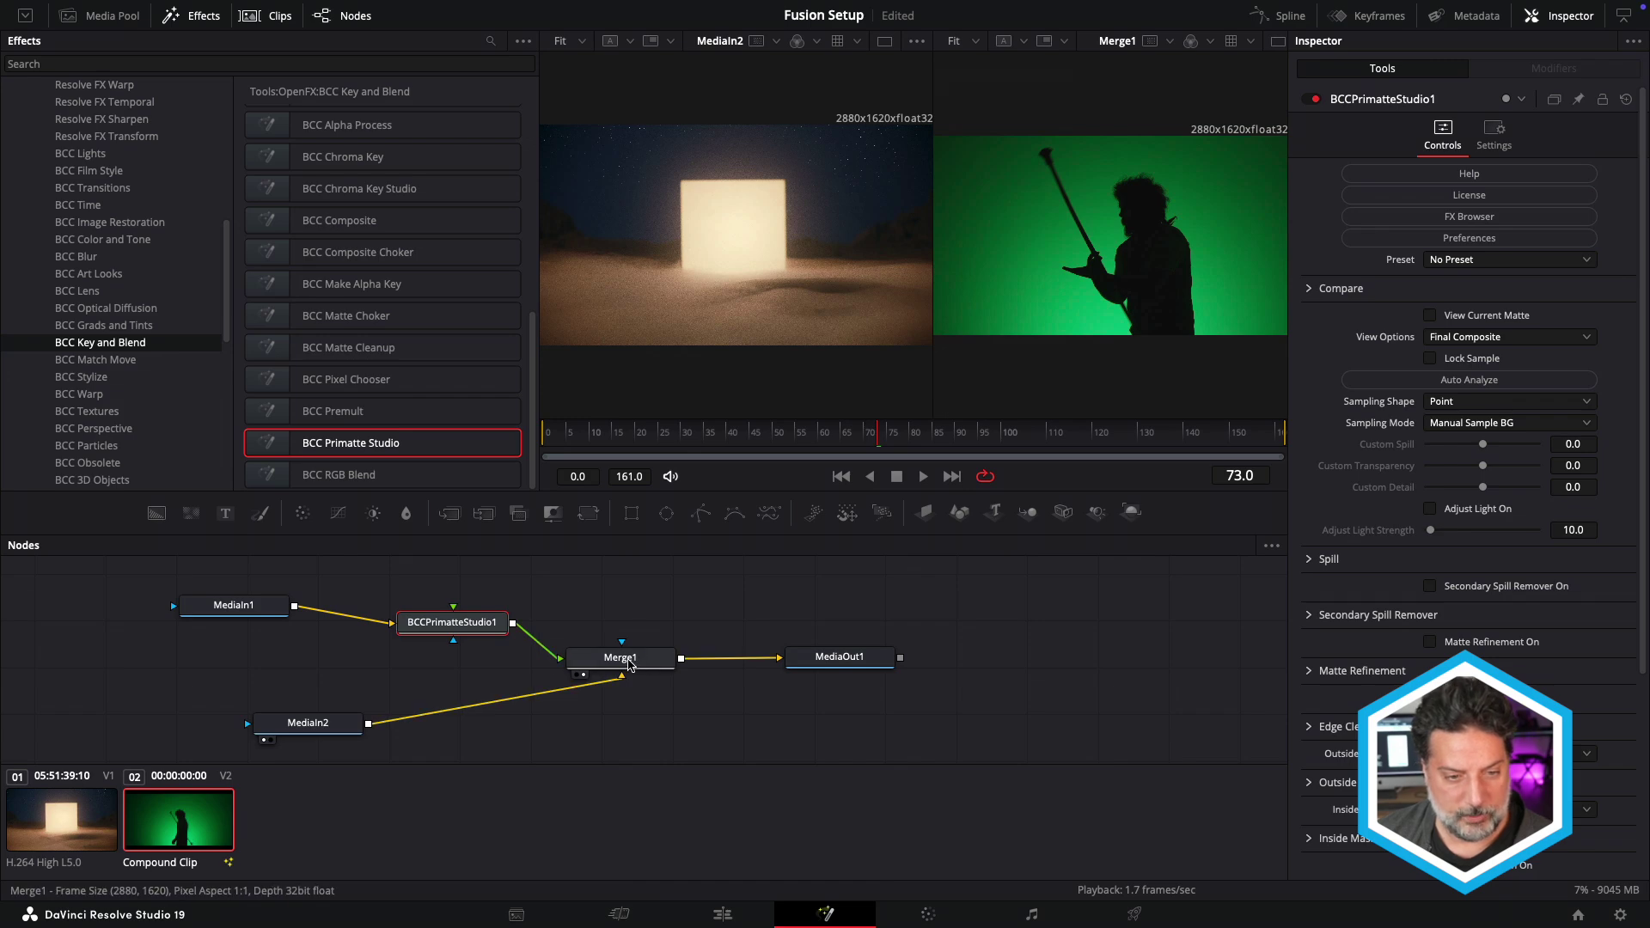
pyautogui.moveTo(456, 626)
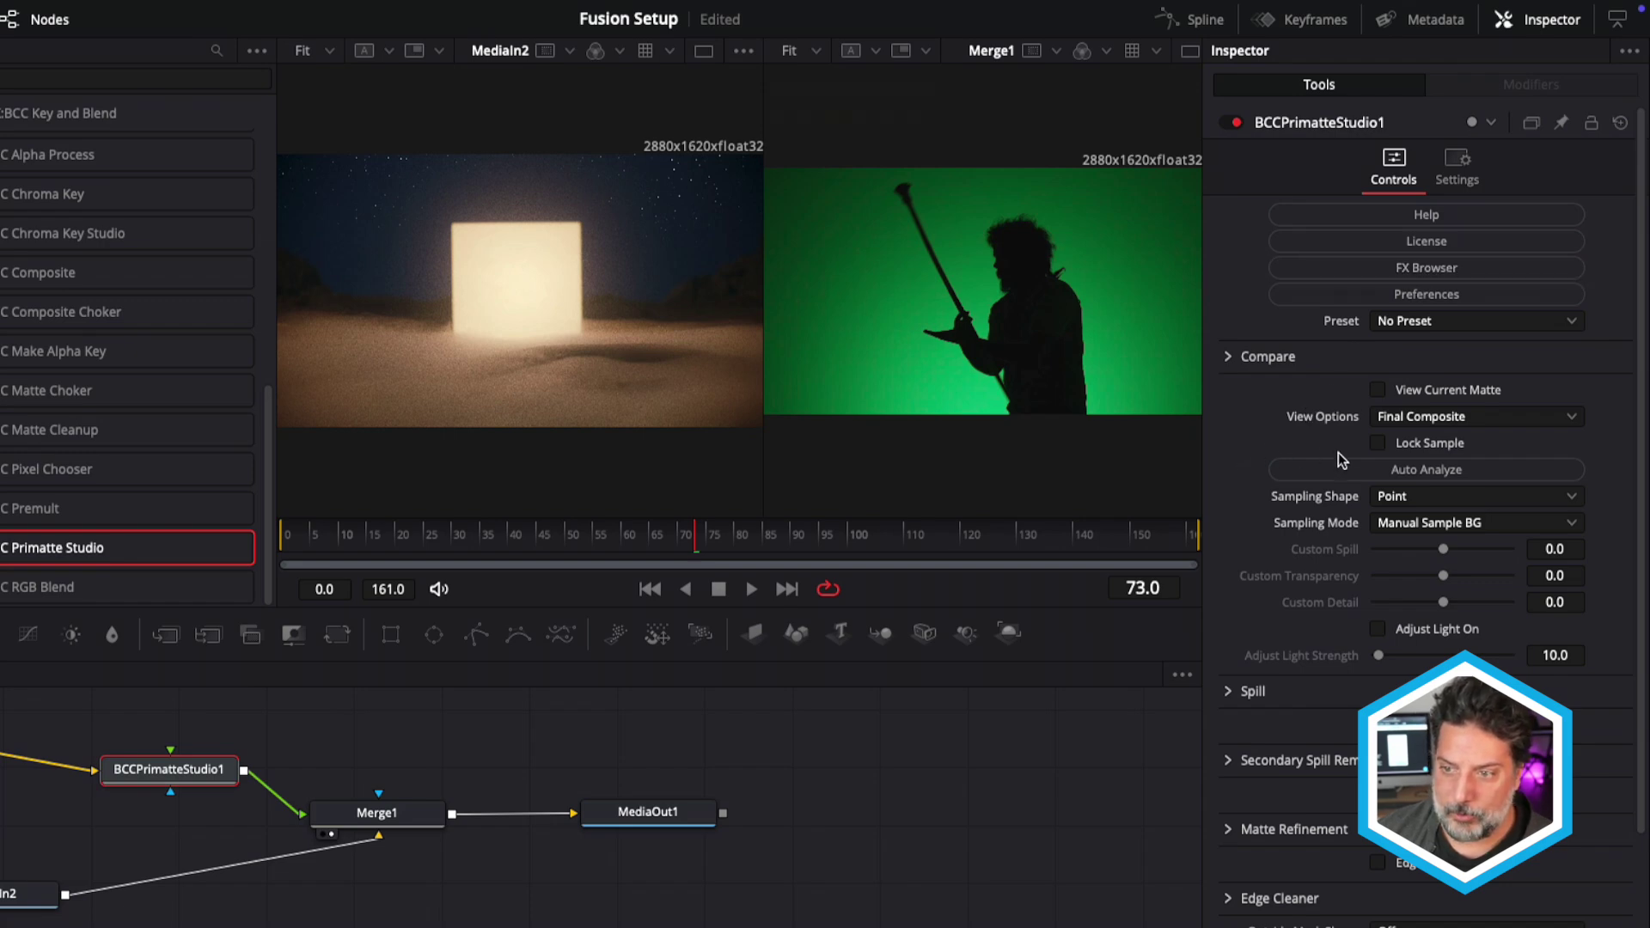
# Step: Run Primatte's Auto Analyze and turn on View Current Matte
pyautogui.click(1356, 468)
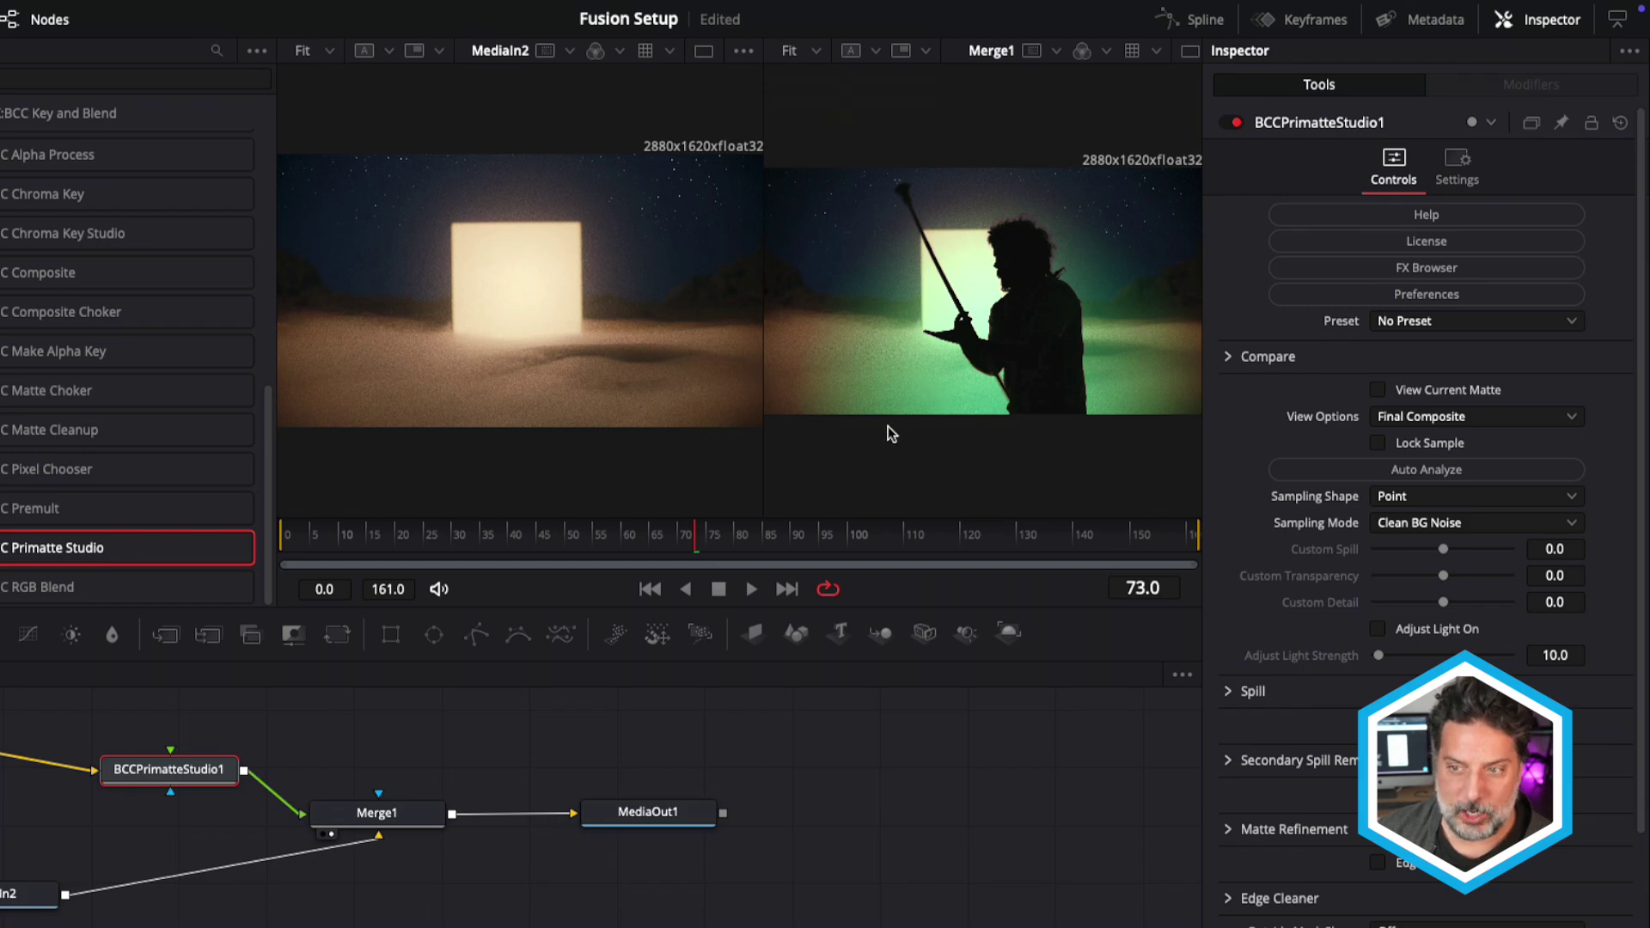
pyautogui.click(1380, 391)
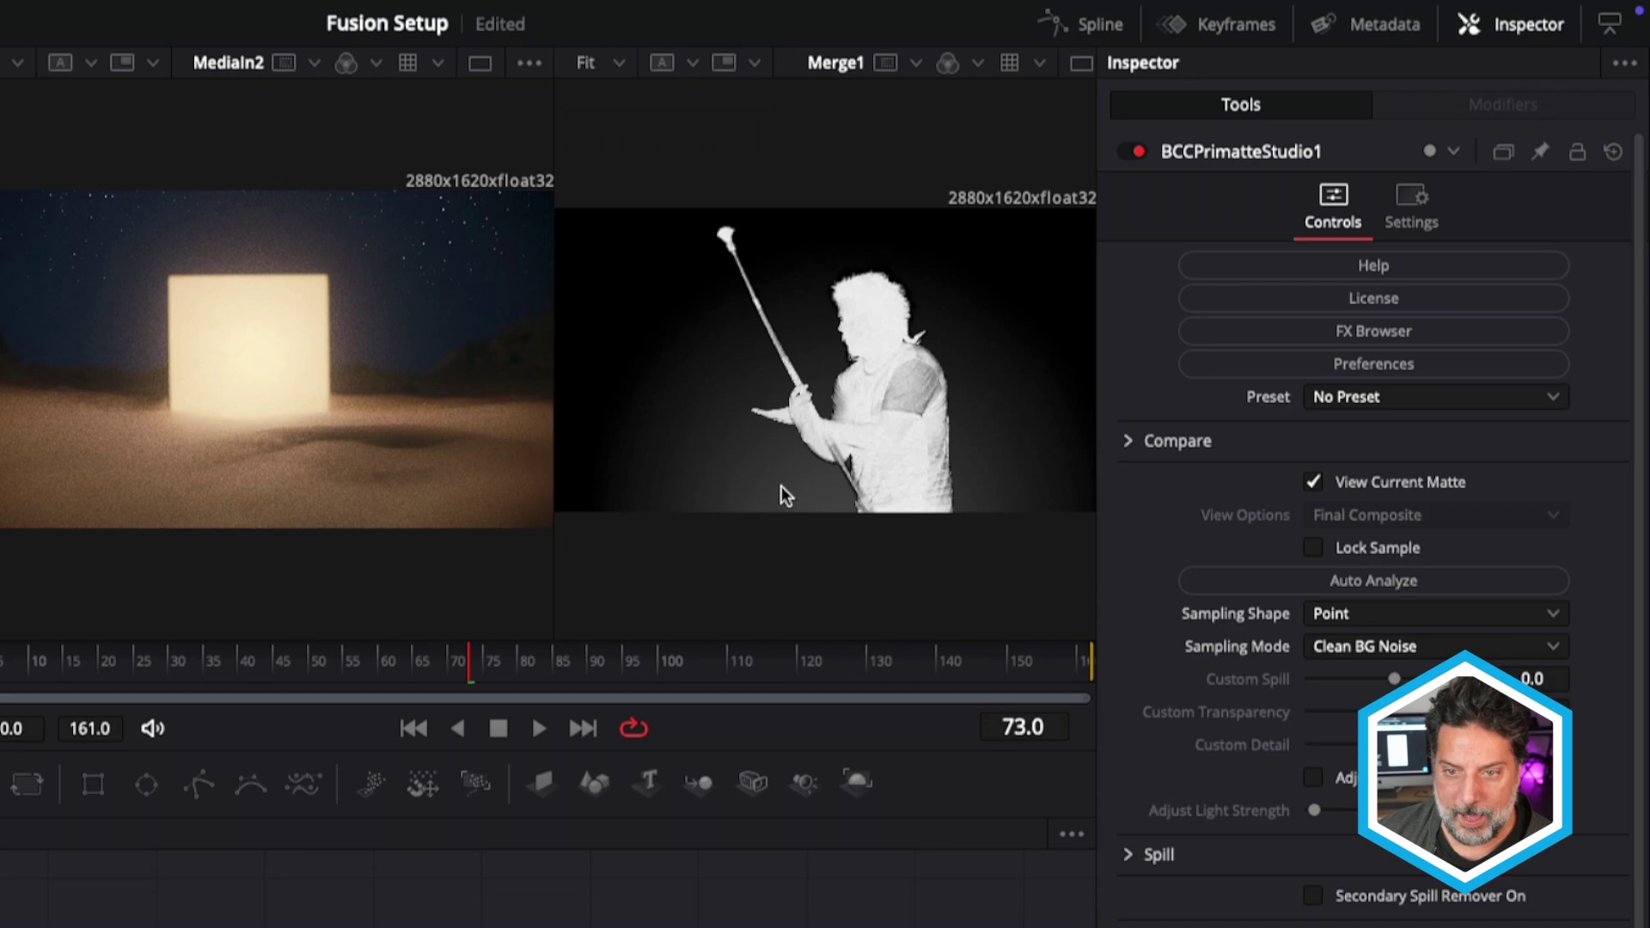
# Step: Sample the background noise, switch the sampling shape to Rectangle, and drag a background sample
pyautogui.click(748, 480)
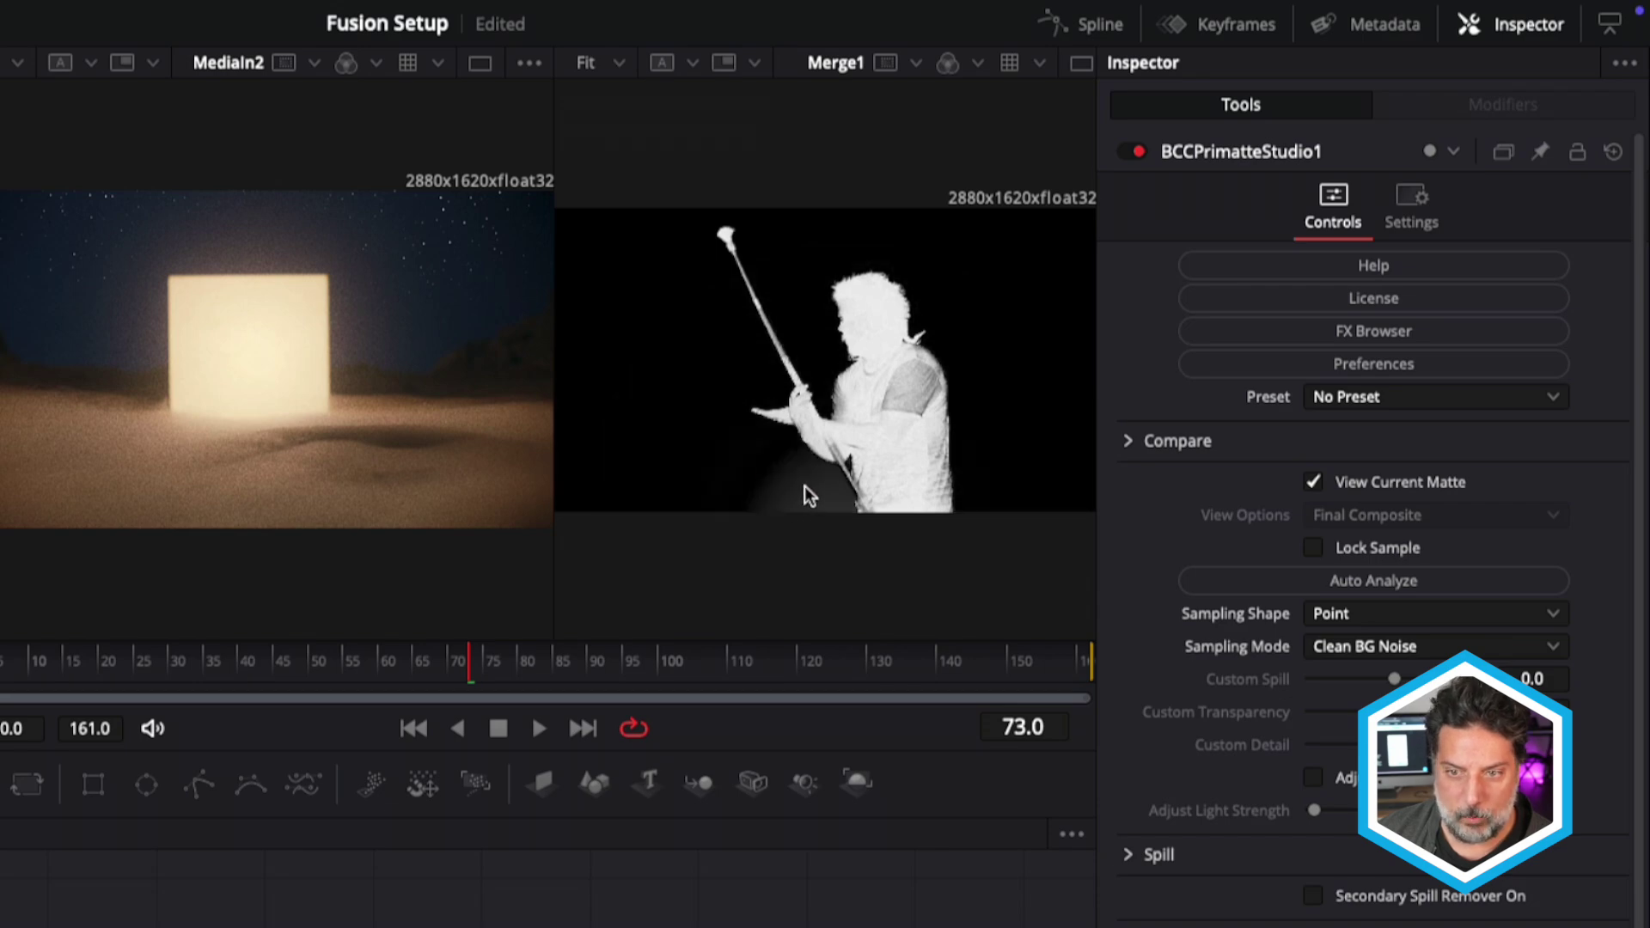
pyautogui.click(1448, 612)
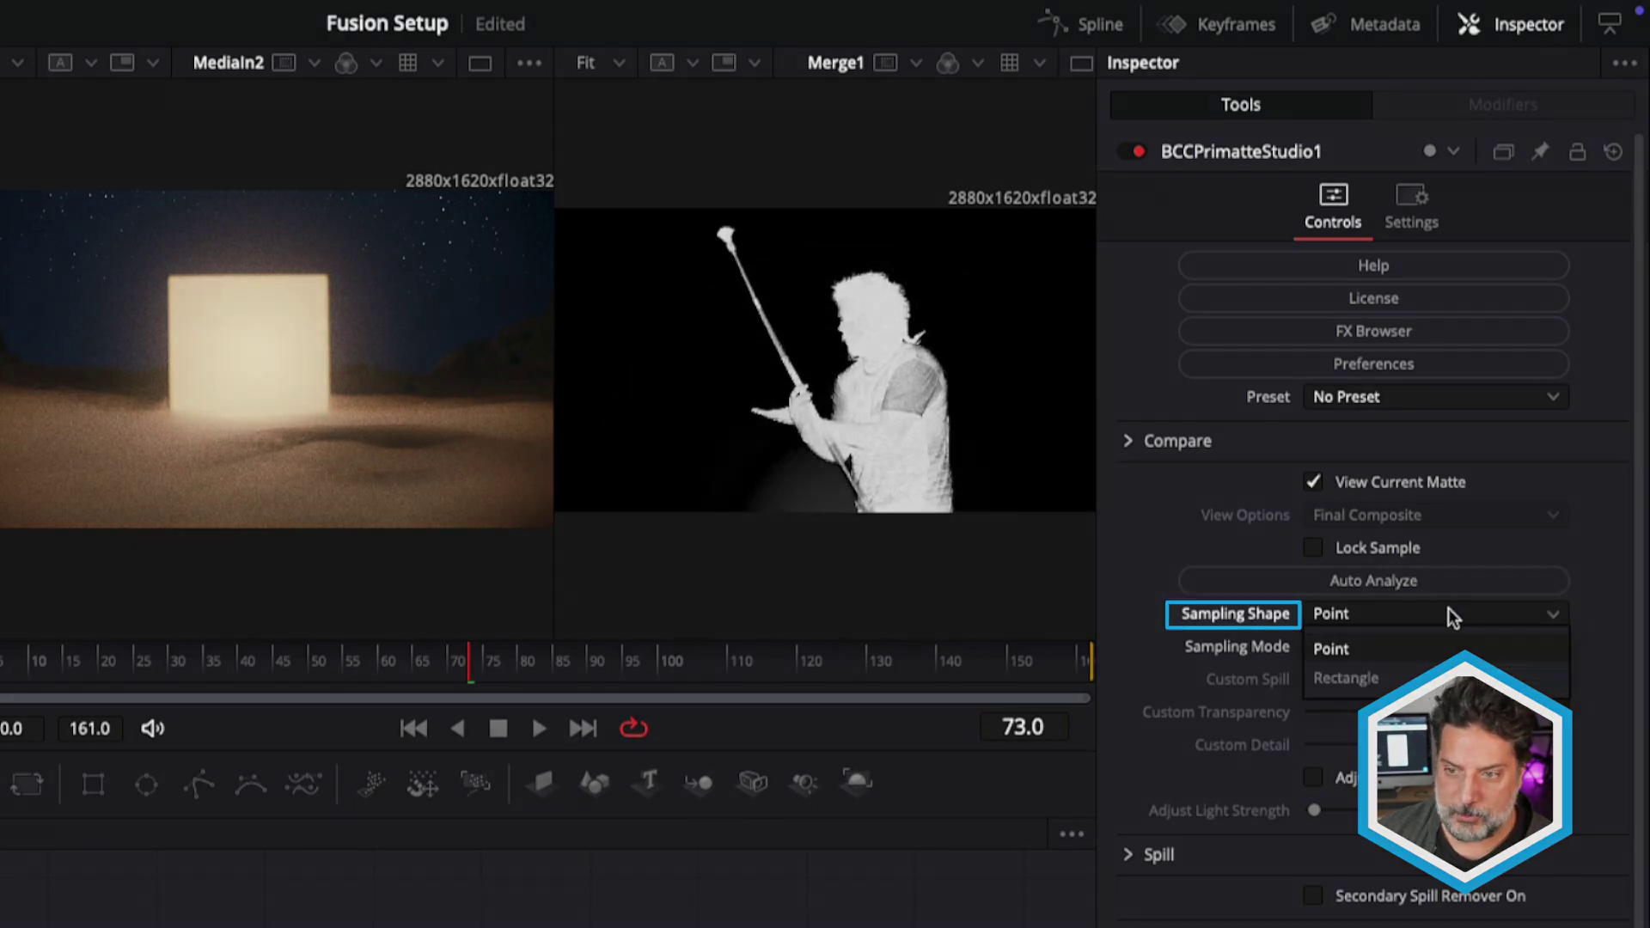
pyautogui.click(1401, 677)
pyautogui.moveTo(784, 488); pyautogui.dragTo(844, 508)
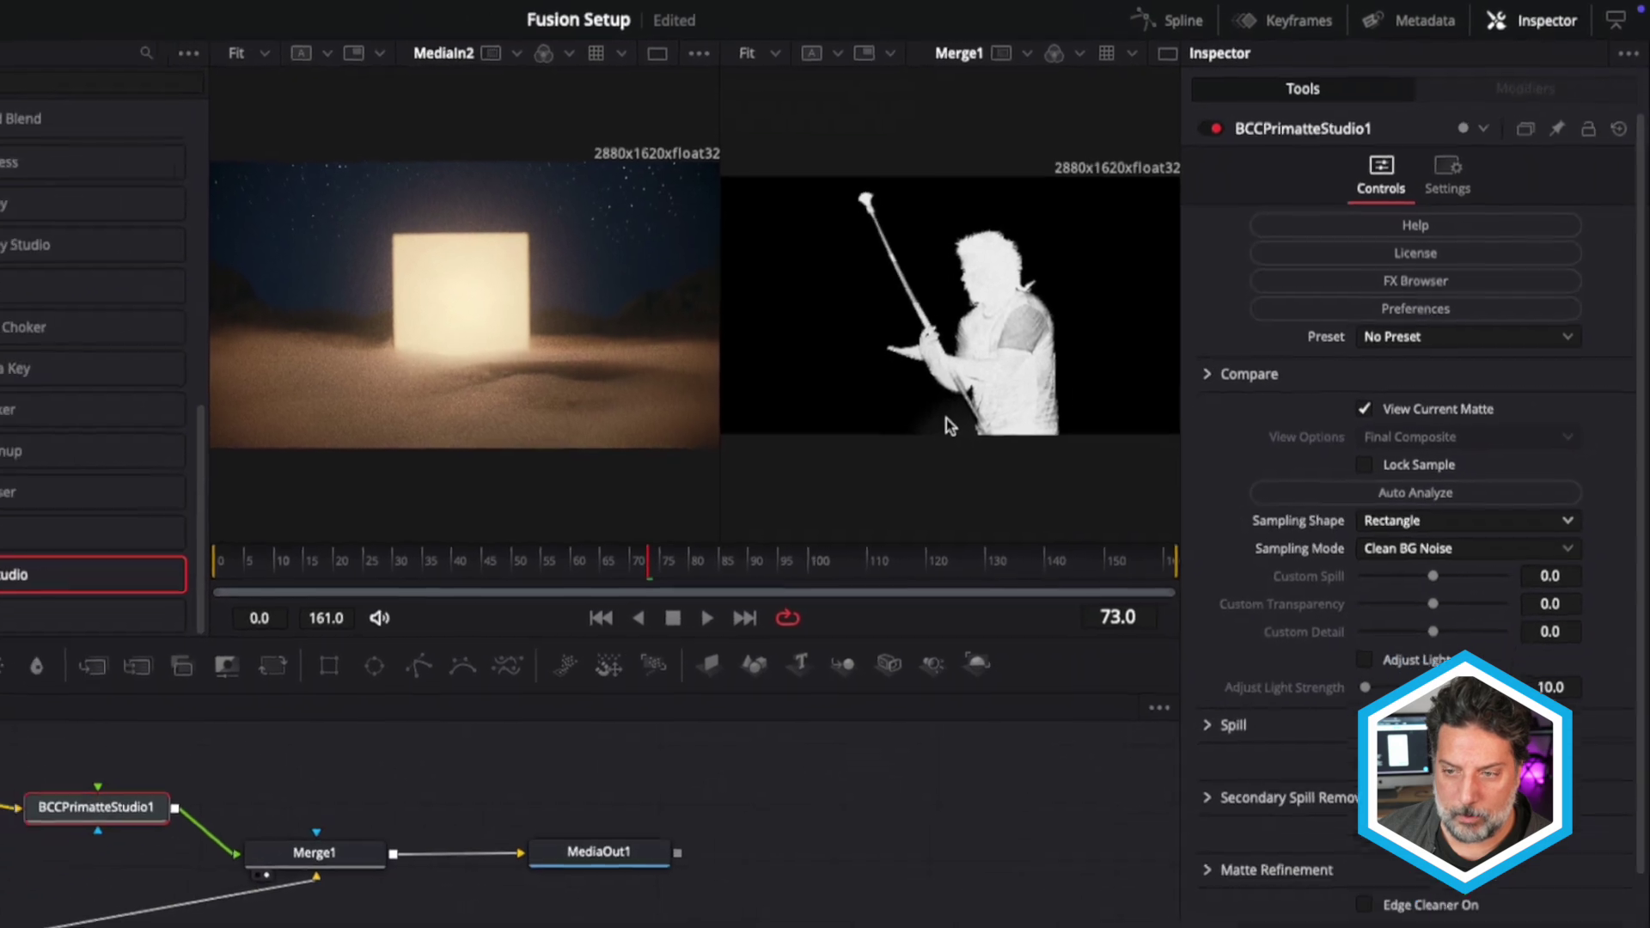
# Step: Set Sampling Mode to Clean FG Noise and turn off View Current Matte
pyautogui.click(1425, 521)
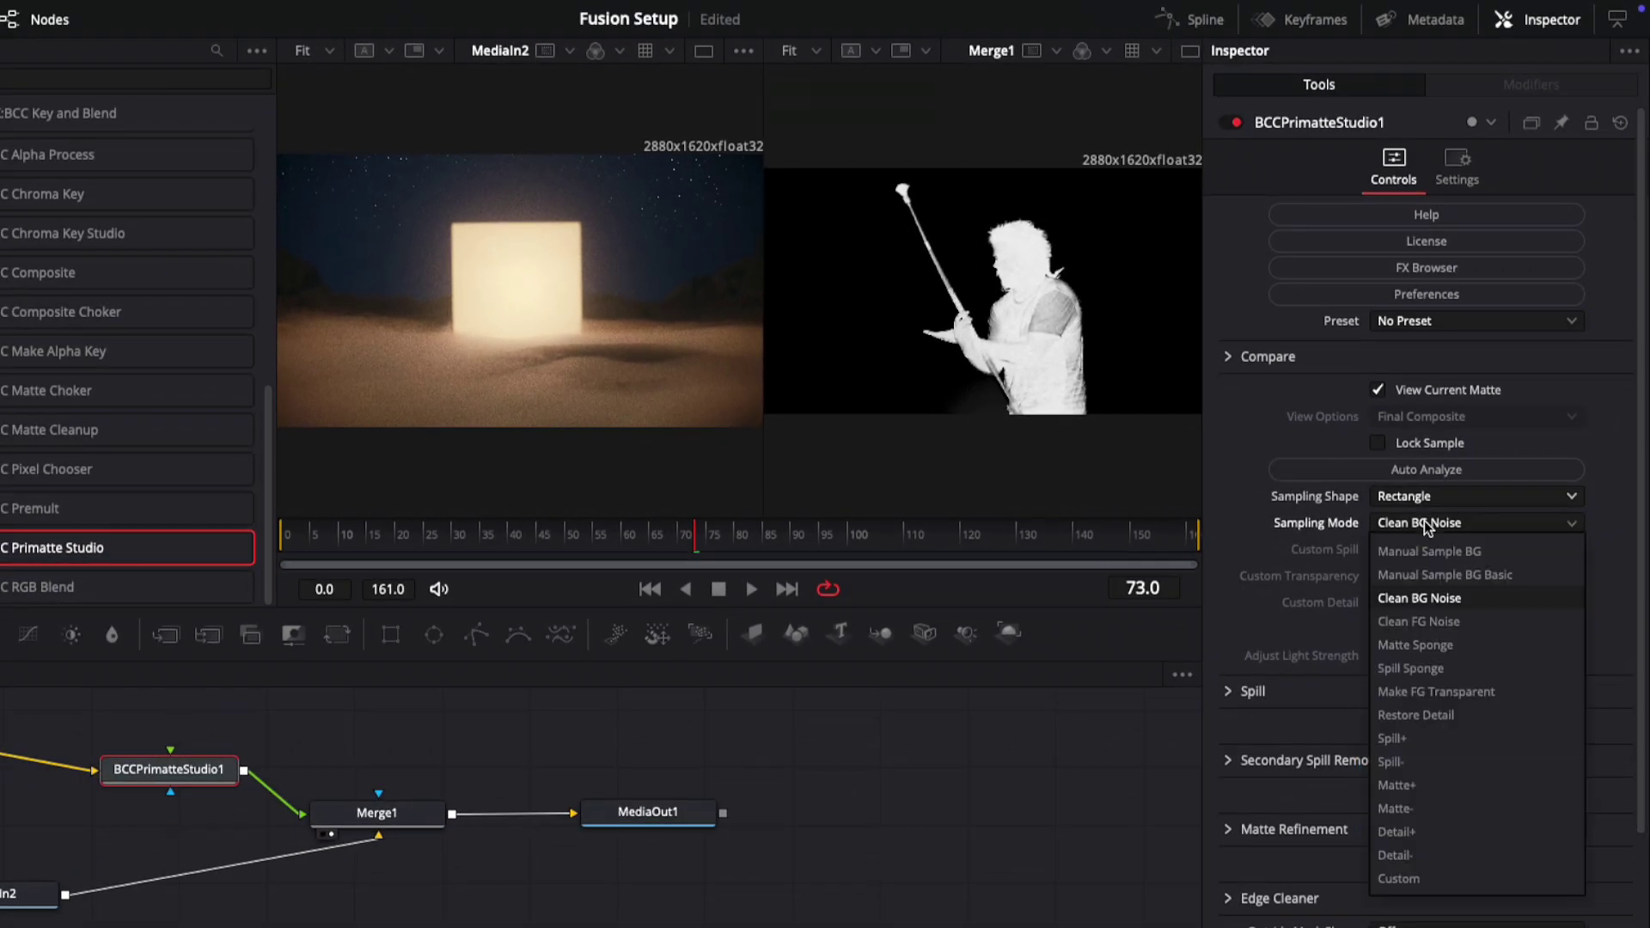
pyautogui.click(1435, 619)
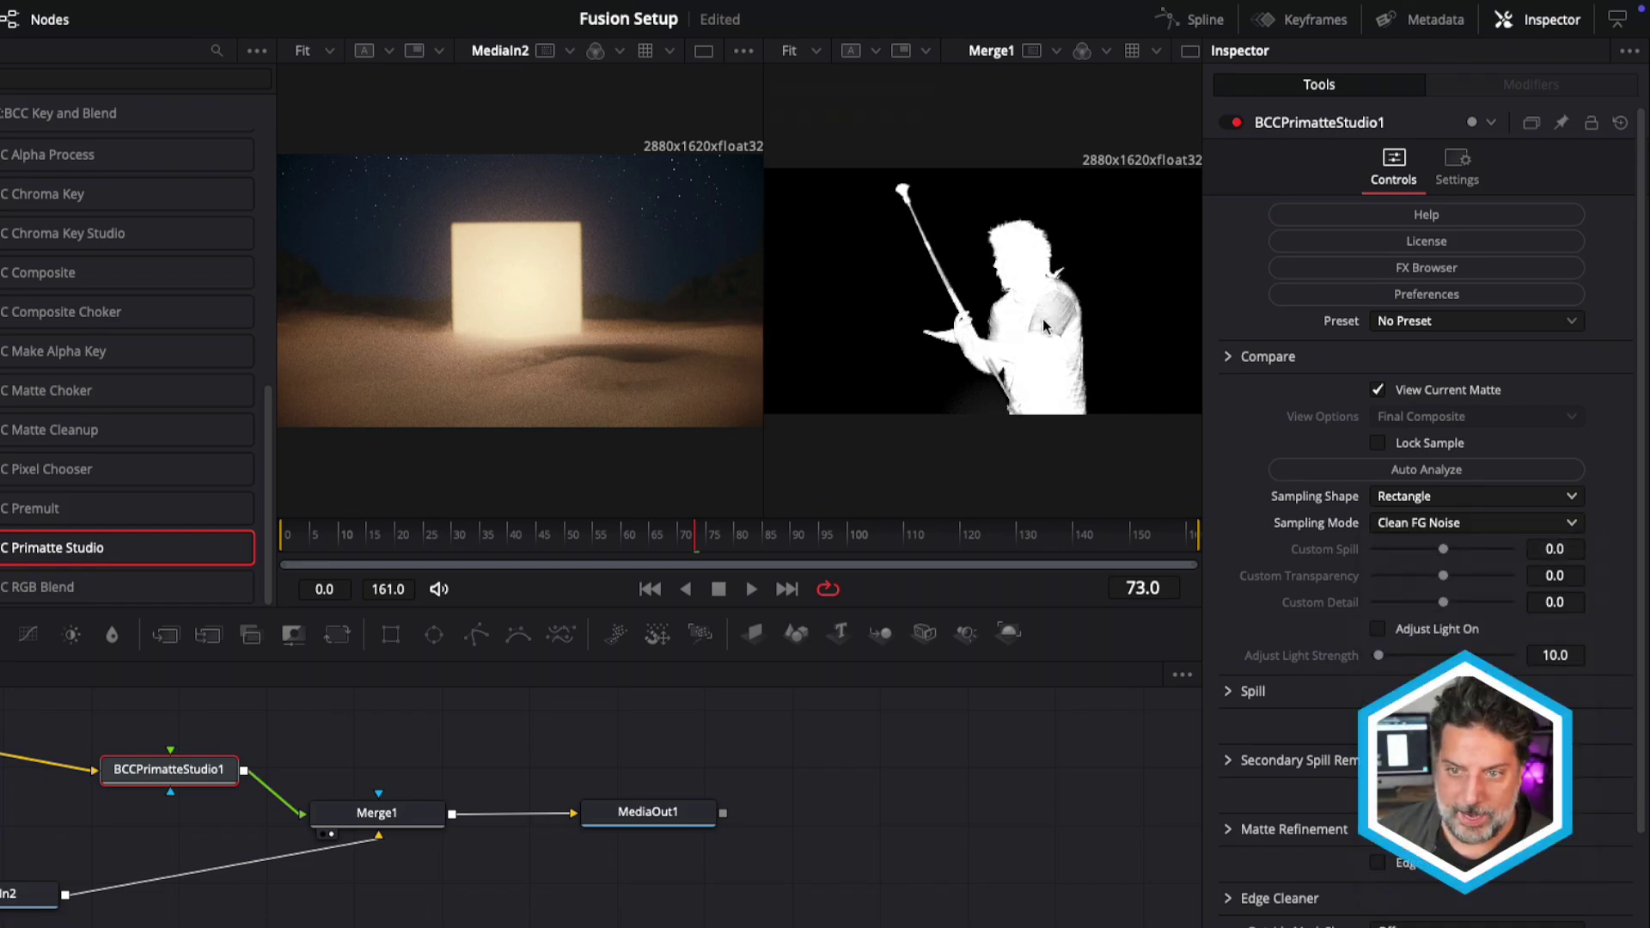
pyautogui.click(1378, 390)
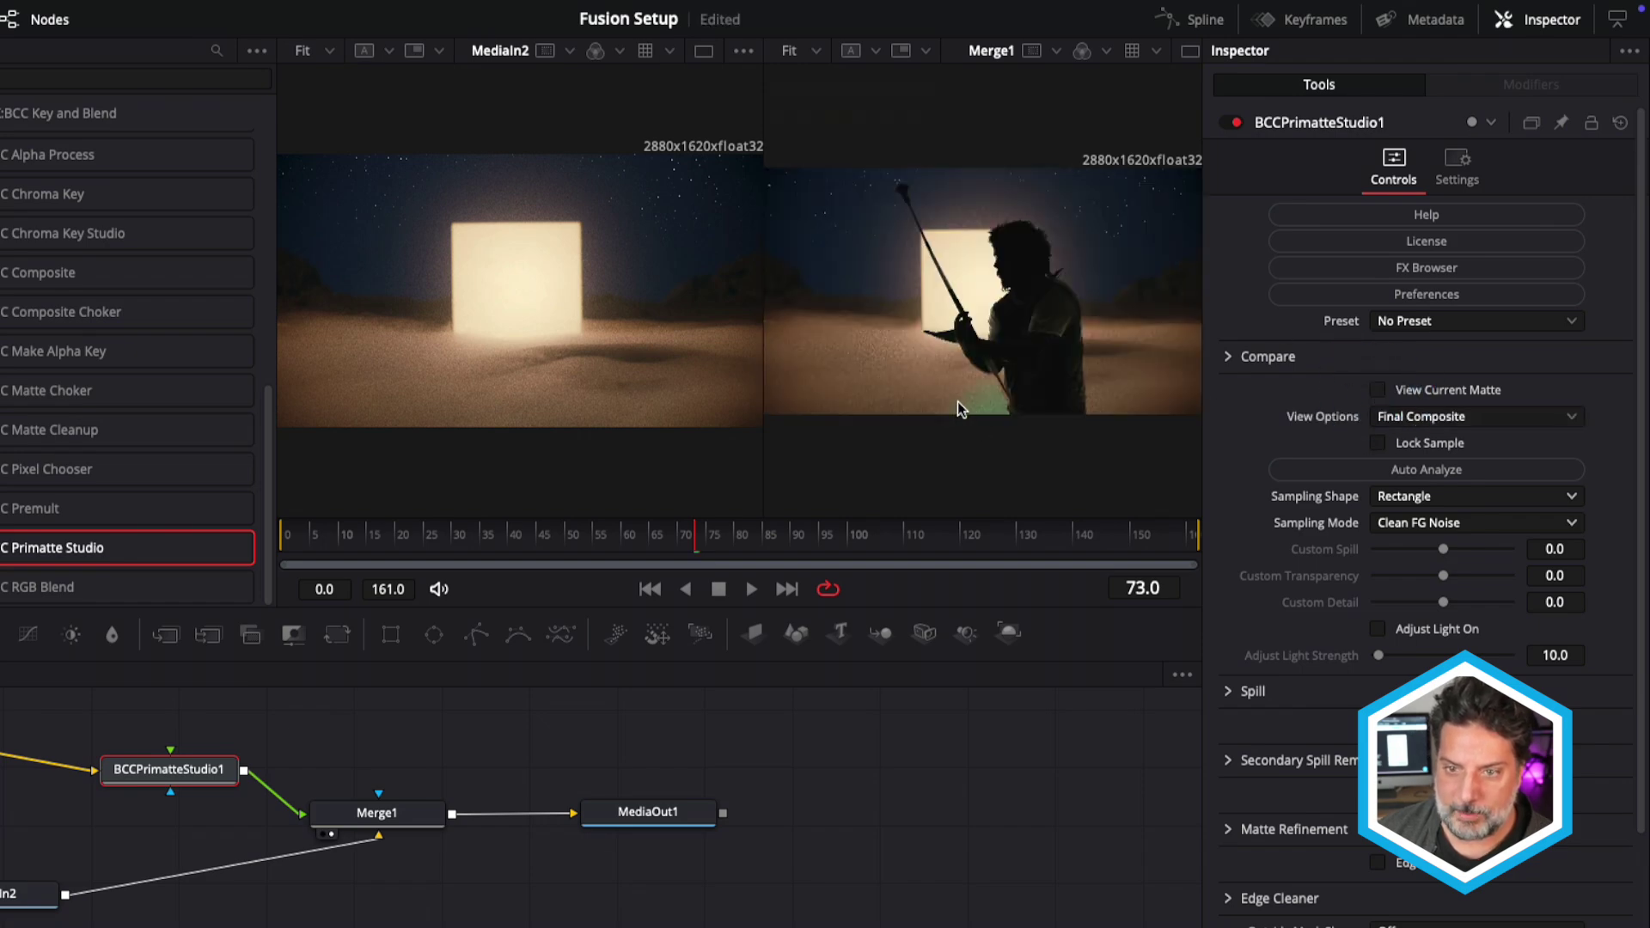
# Step: Sample a leftover background patch in Clean BG Noise mode and enable secondary spill removal
pyautogui.click(1473, 521)
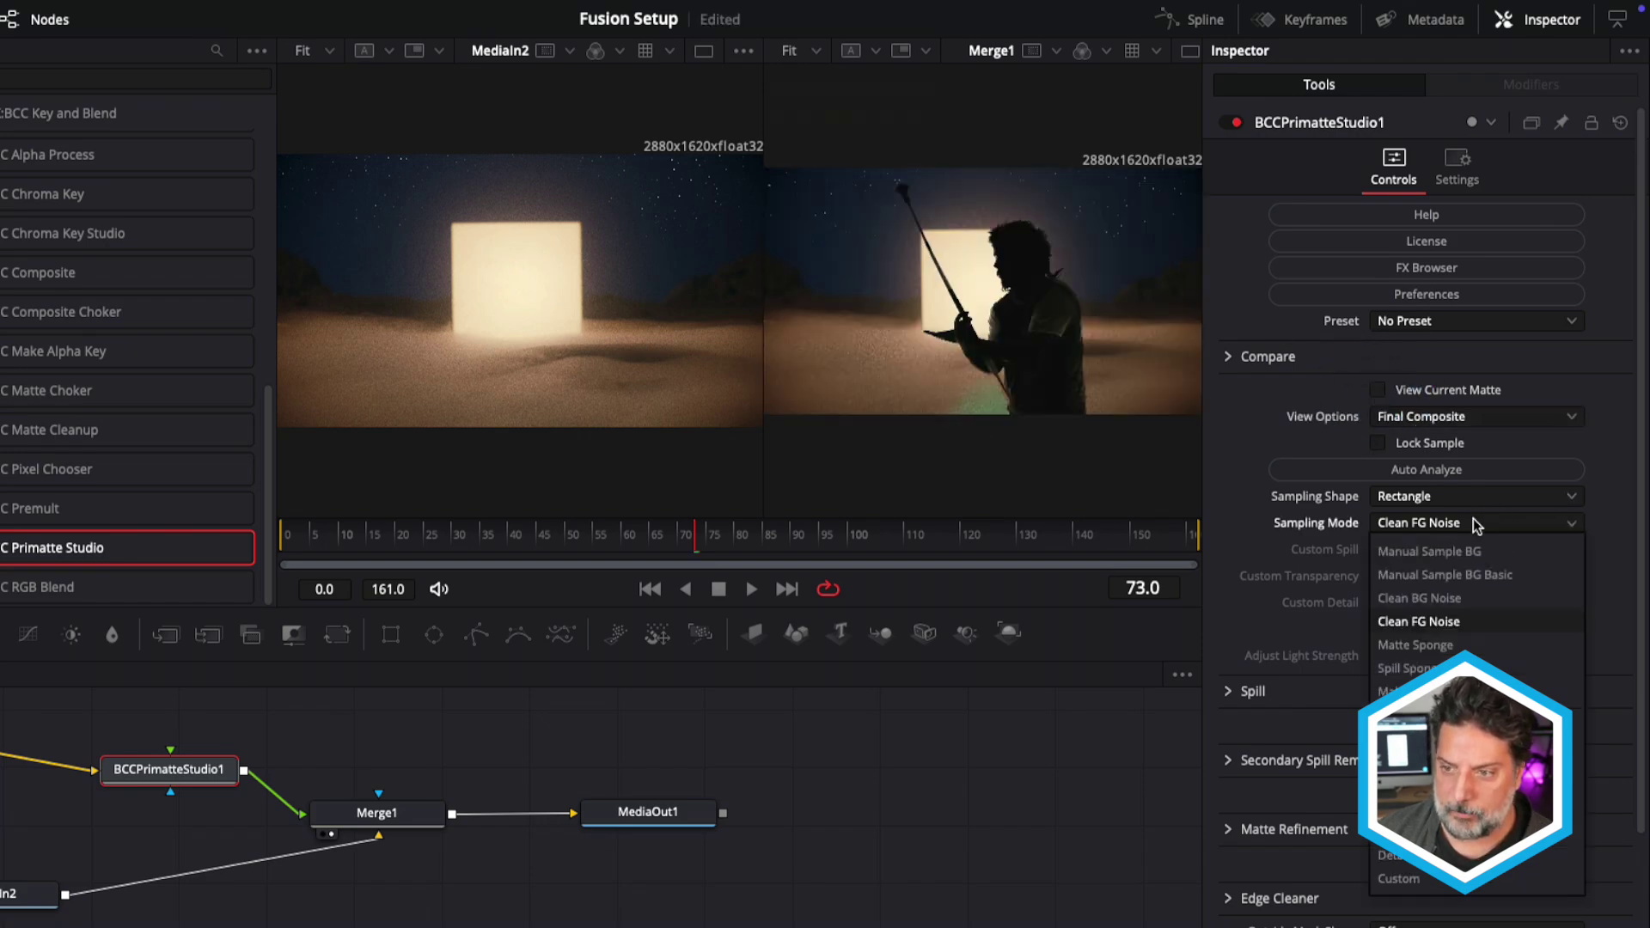
pyautogui.click(1437, 599)
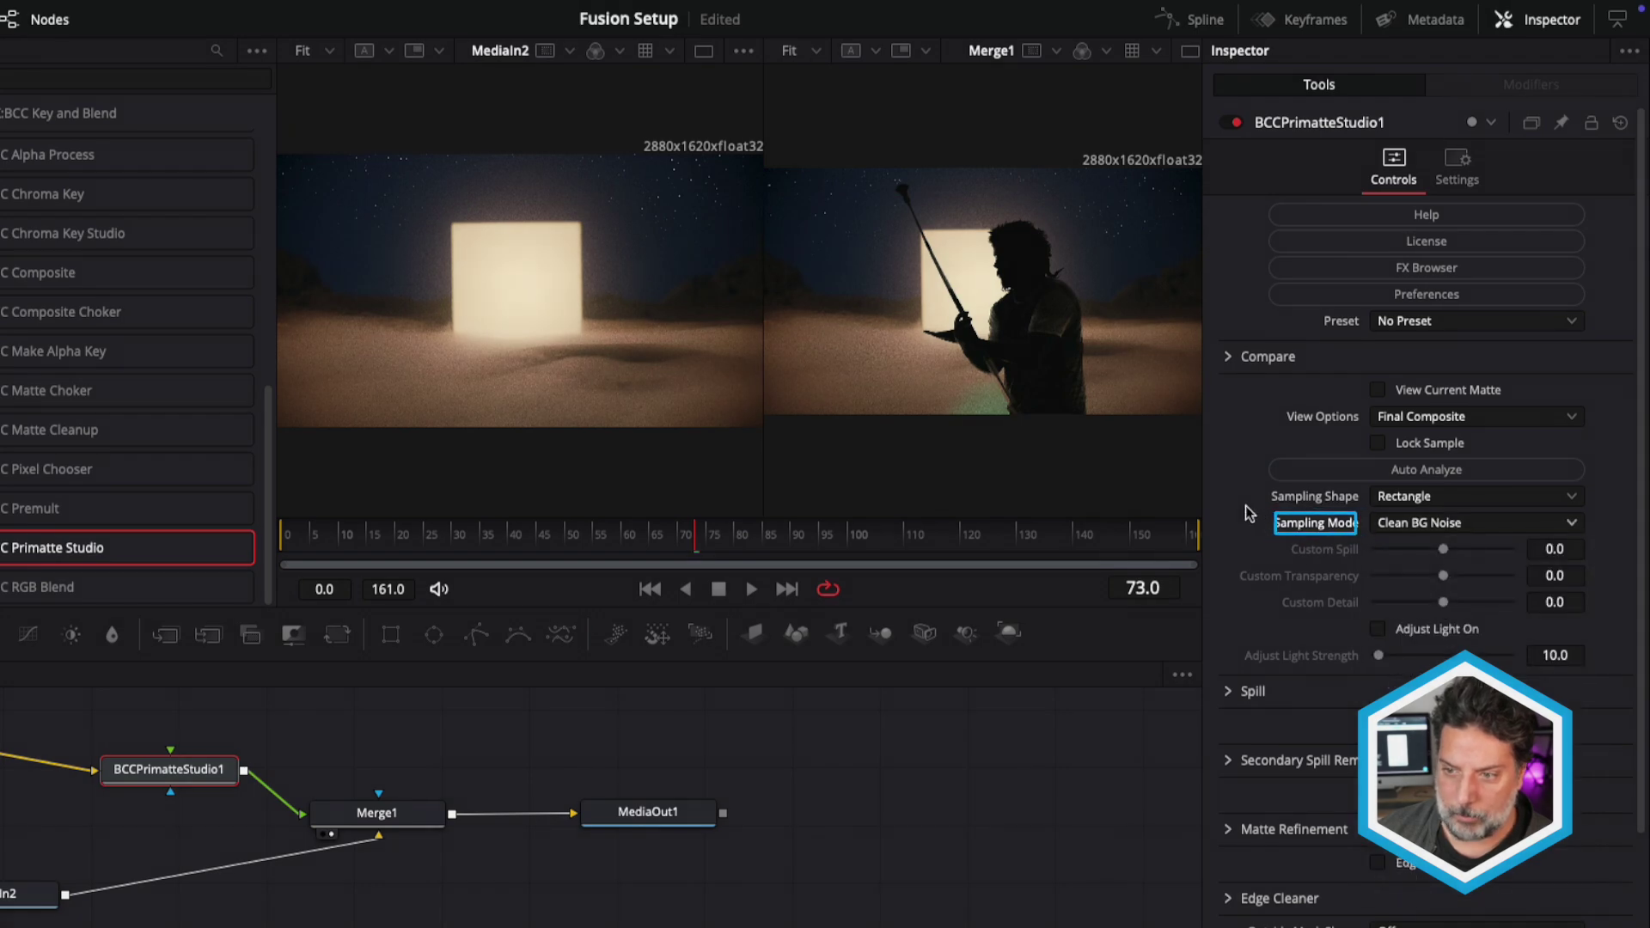
pyautogui.moveTo(965, 396); pyautogui.dragTo(1000, 419)
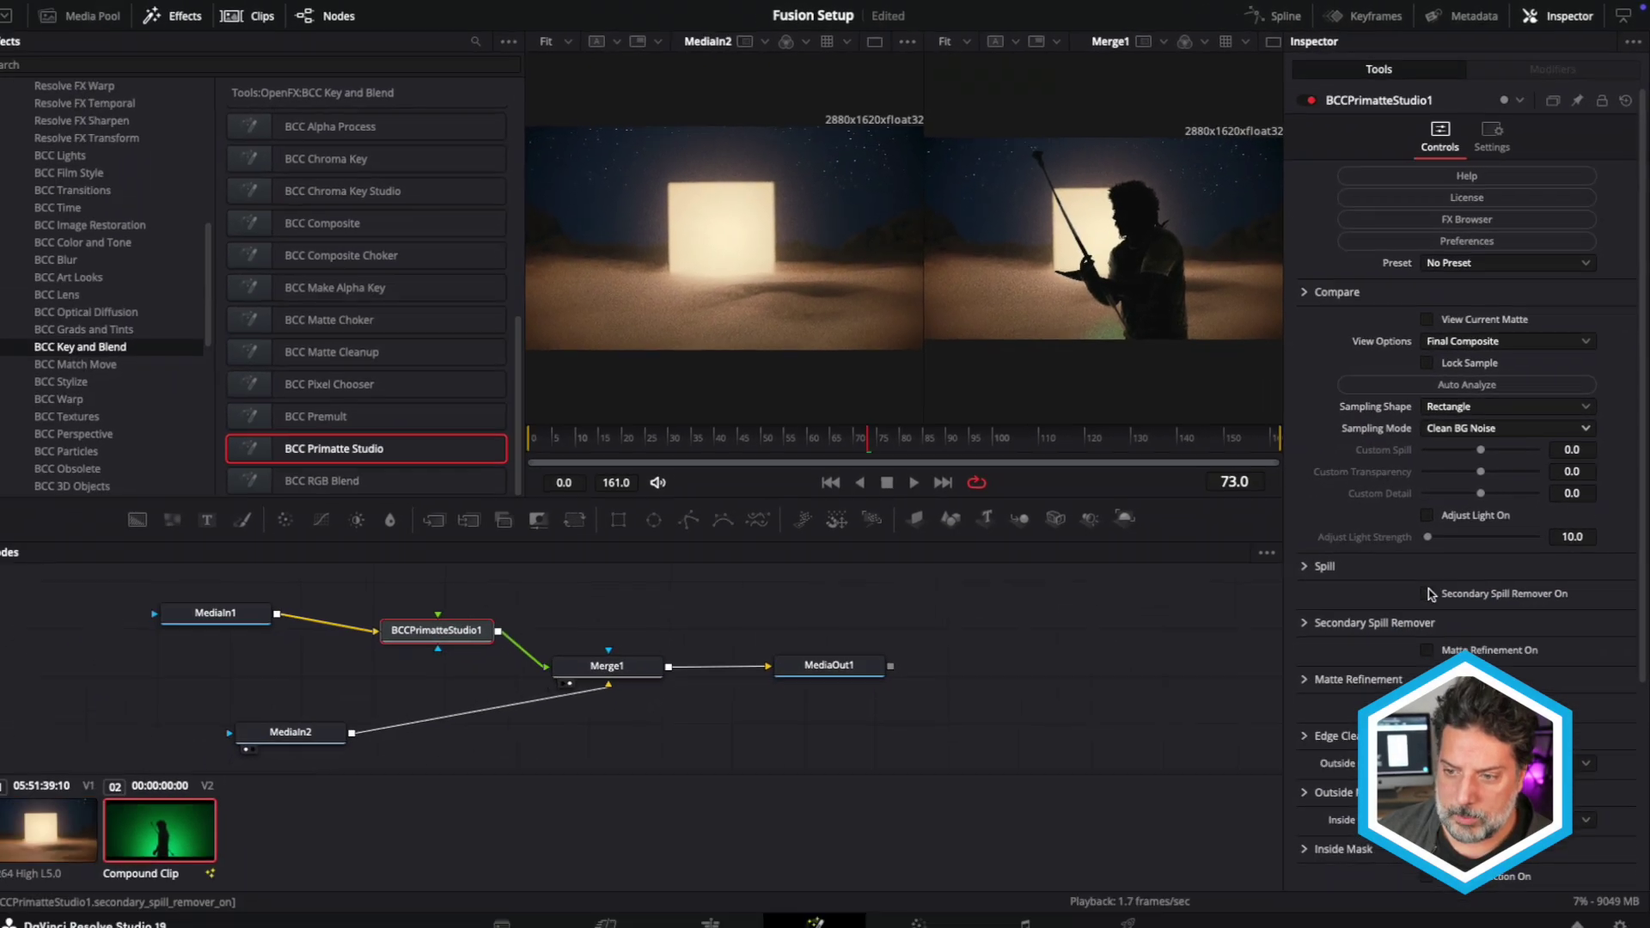
pyautogui.click(1430, 587)
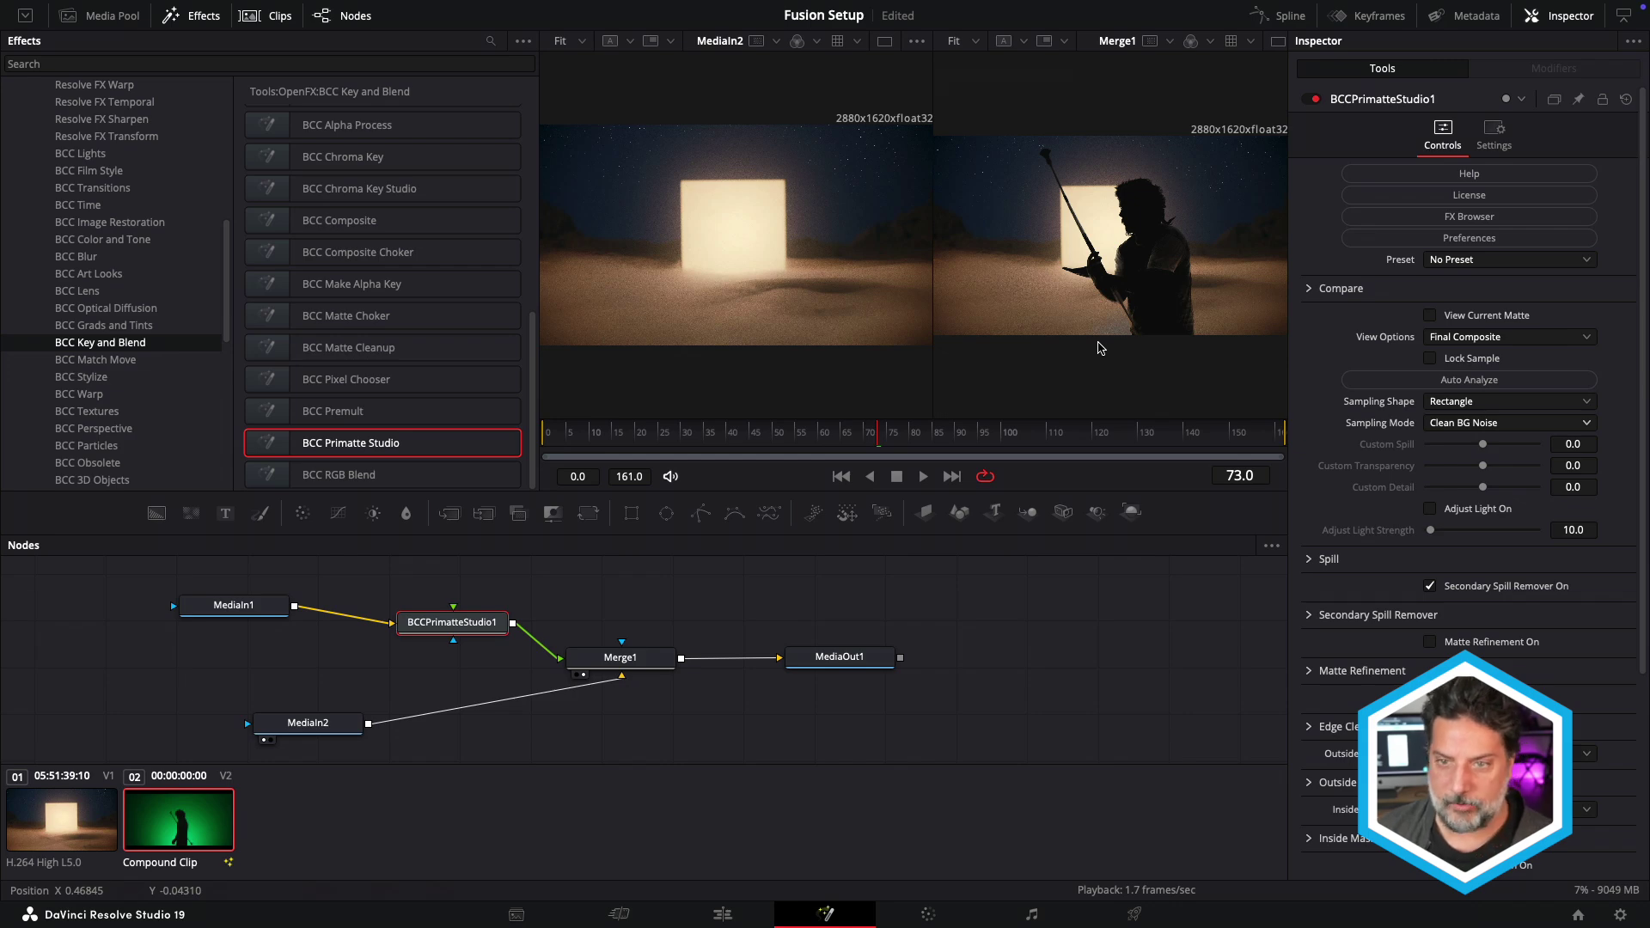
# Step: Shift Merge1 right and BCCPrimatteStudio1 up-left, then search effects for 'color link' under OpenFX
pyautogui.moveTo(589, 664); pyautogui.dragTo(625, 664)
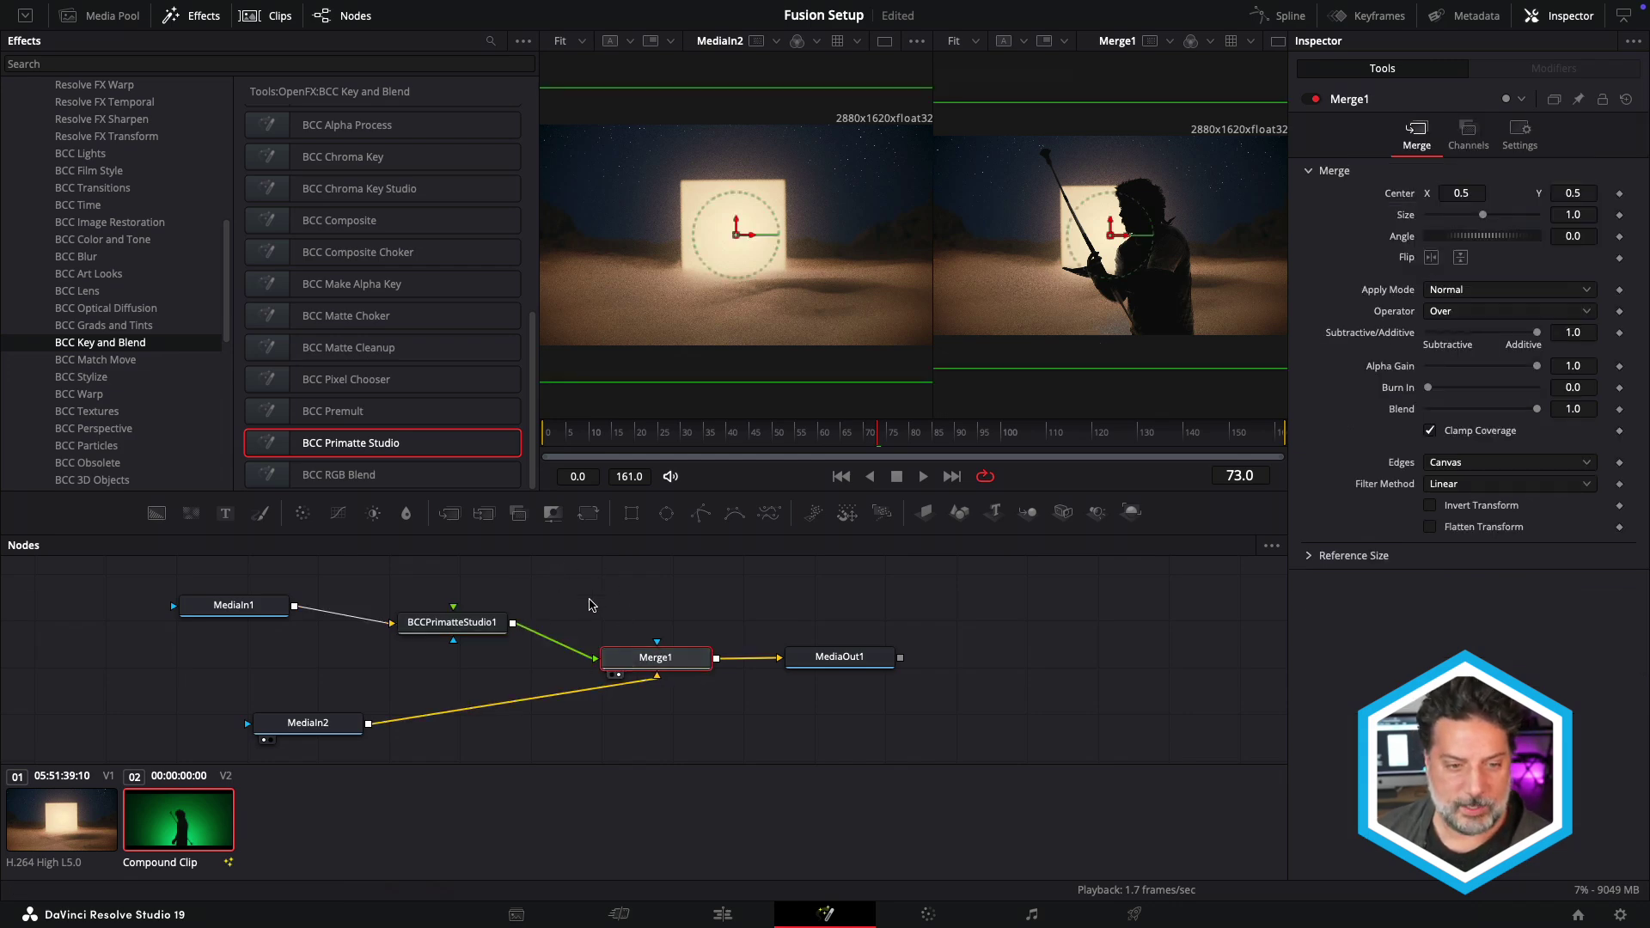
pyautogui.moveTo(478, 630); pyautogui.dragTo(457, 619)
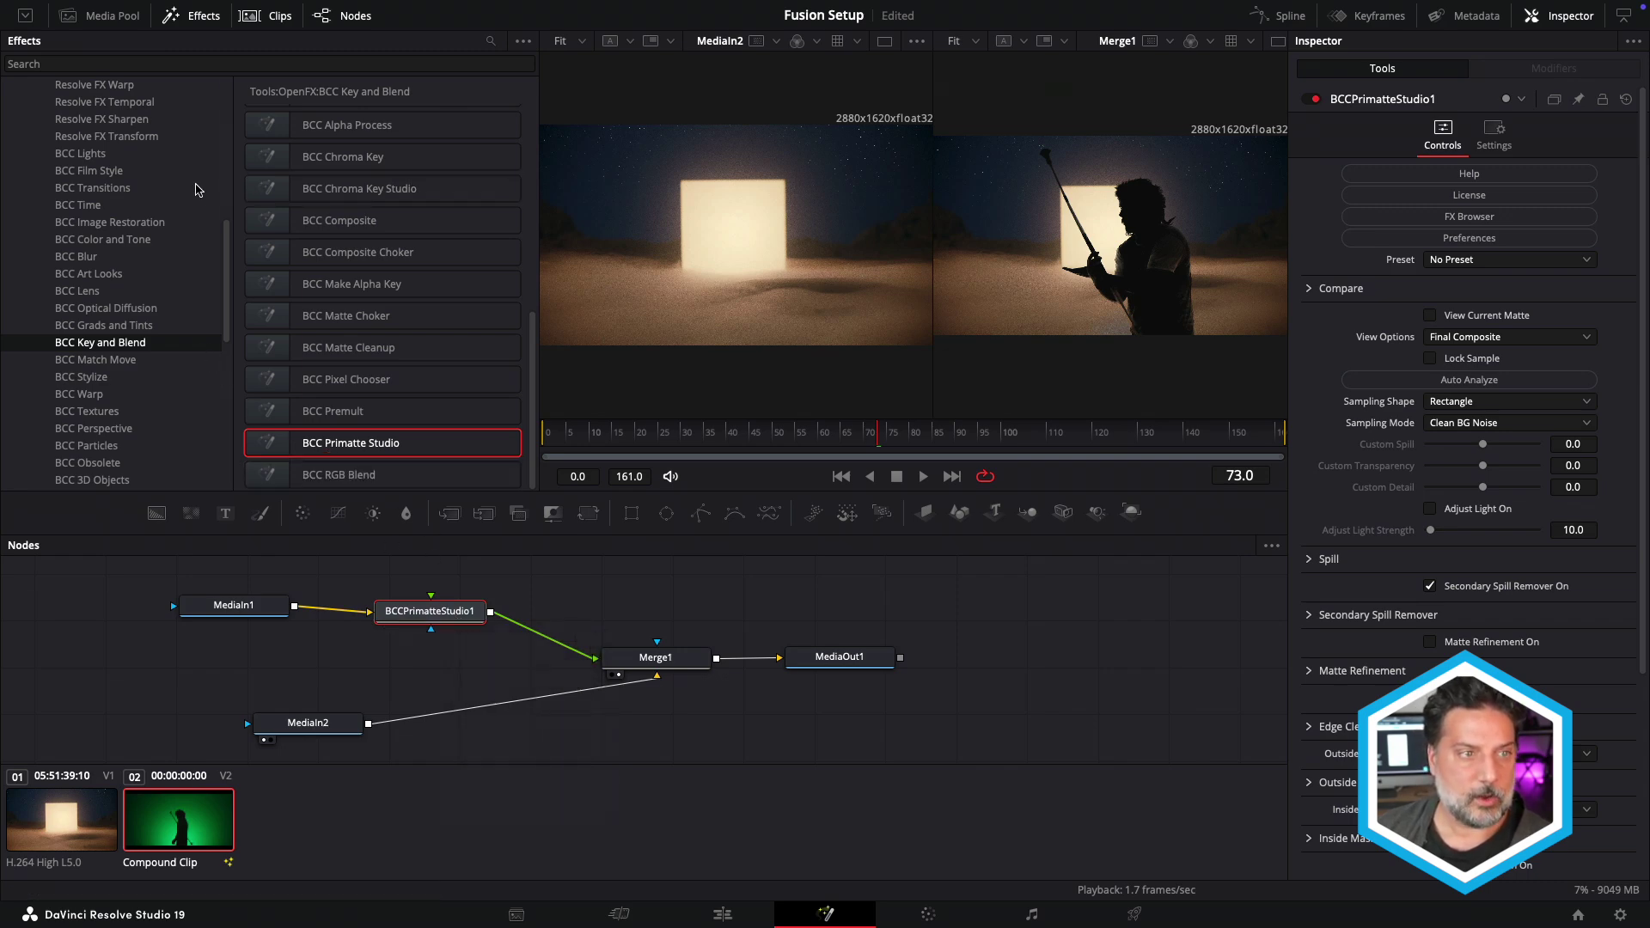
pyautogui.scroll(3, 195, 189)
pyautogui.click(131, 63)
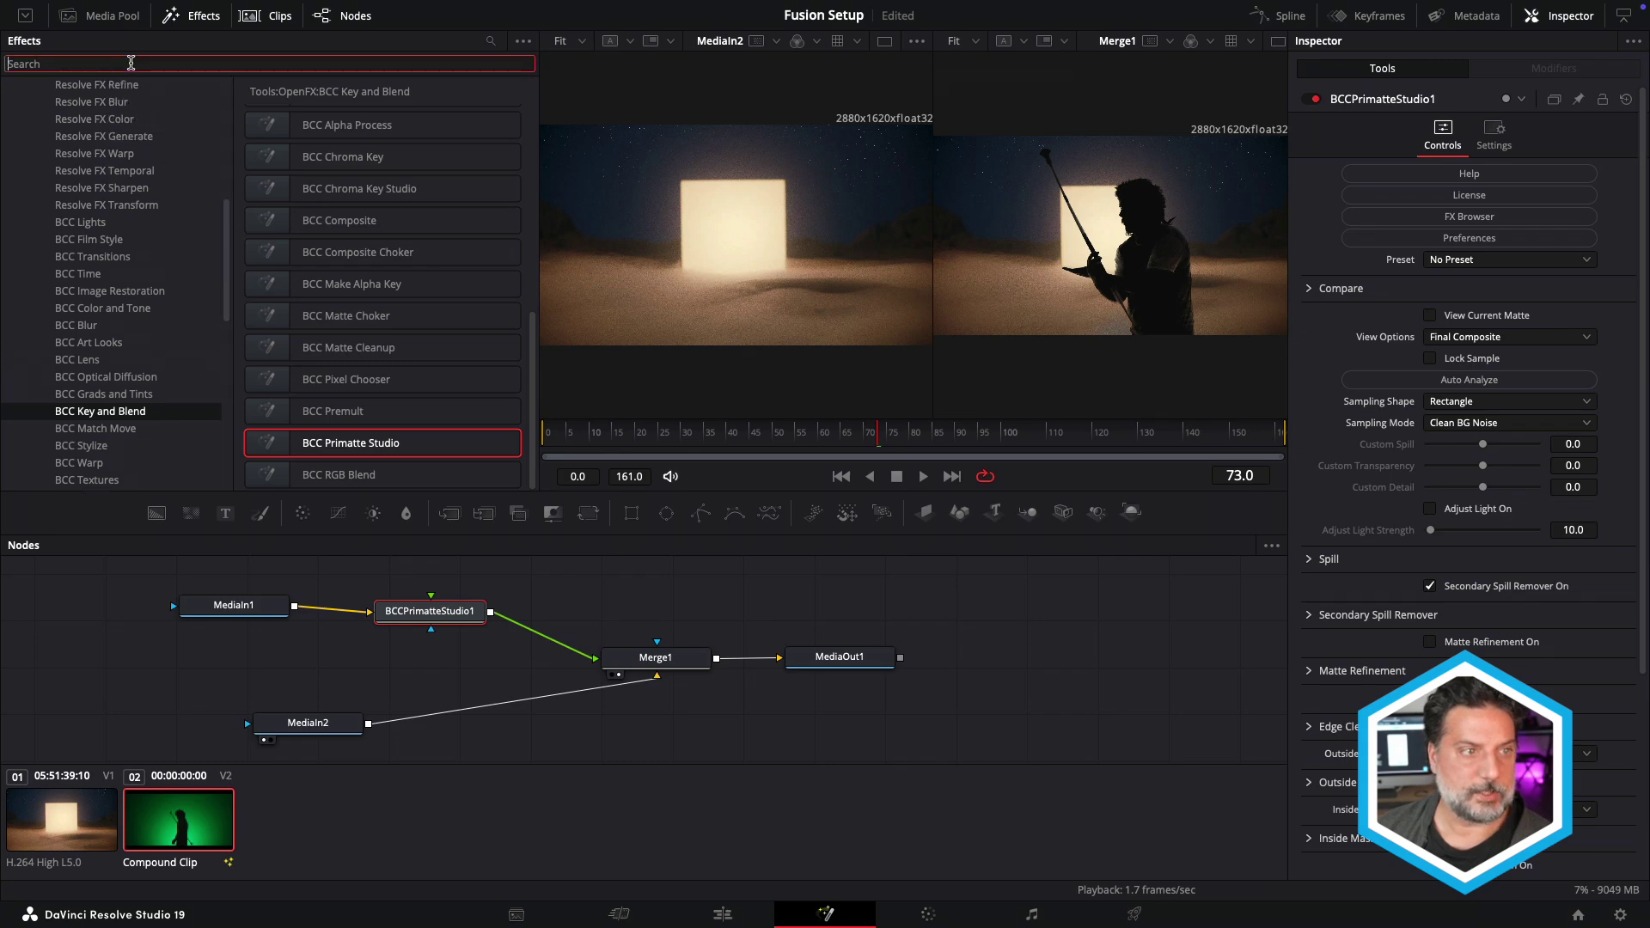
pyautogui.write('colo')
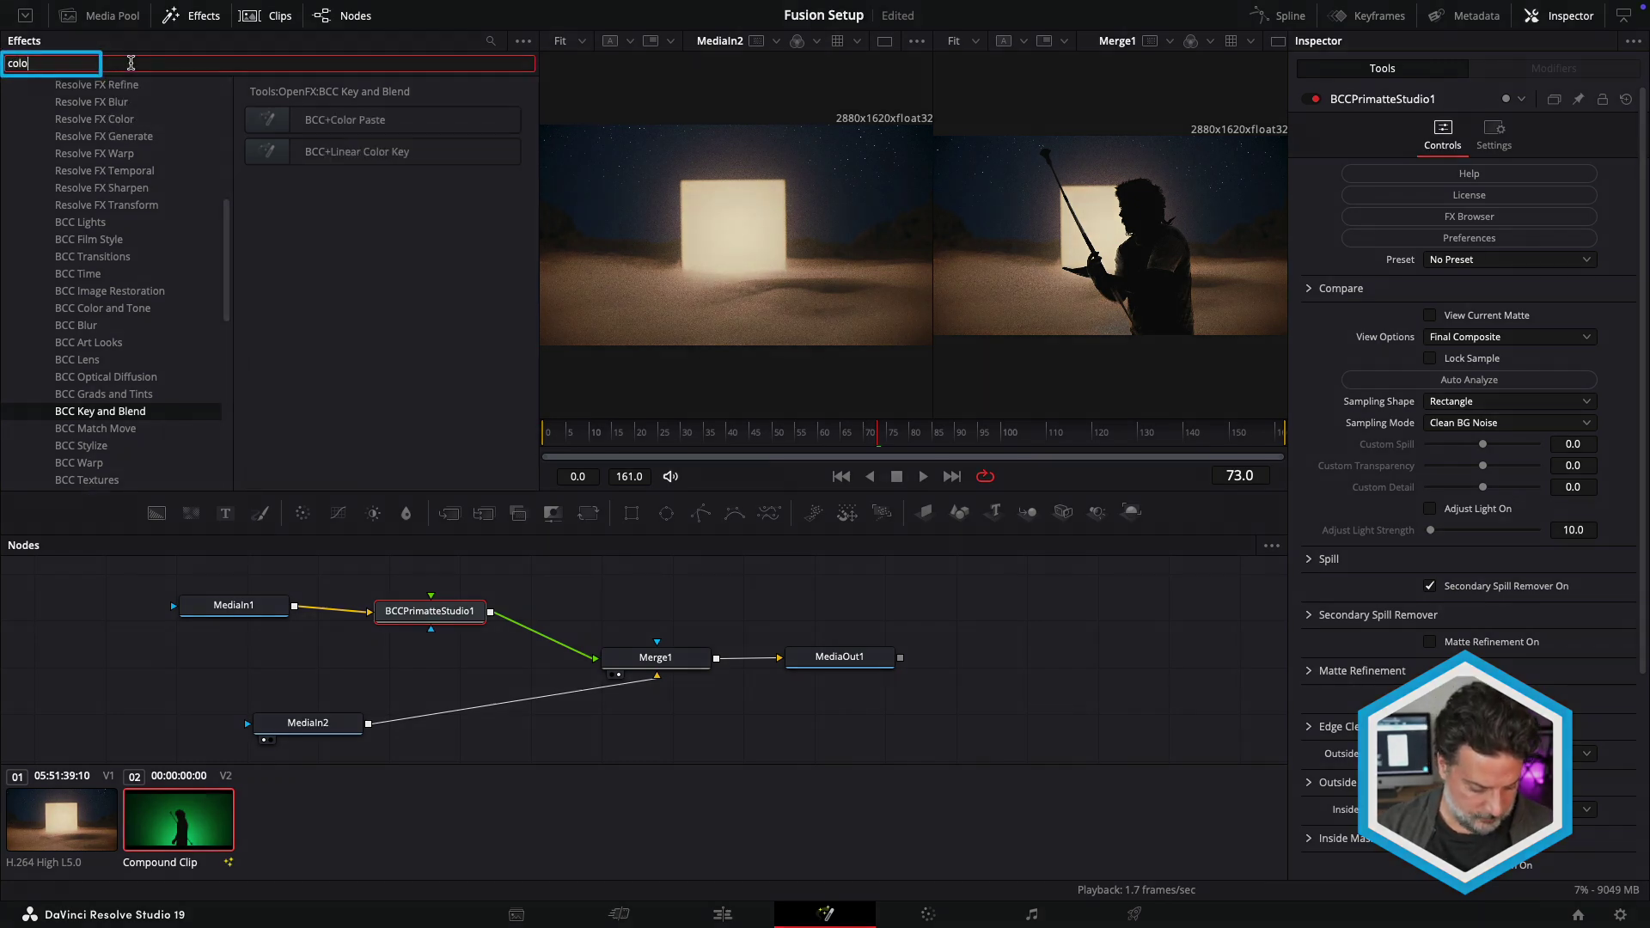
pyautogui.write('r l')
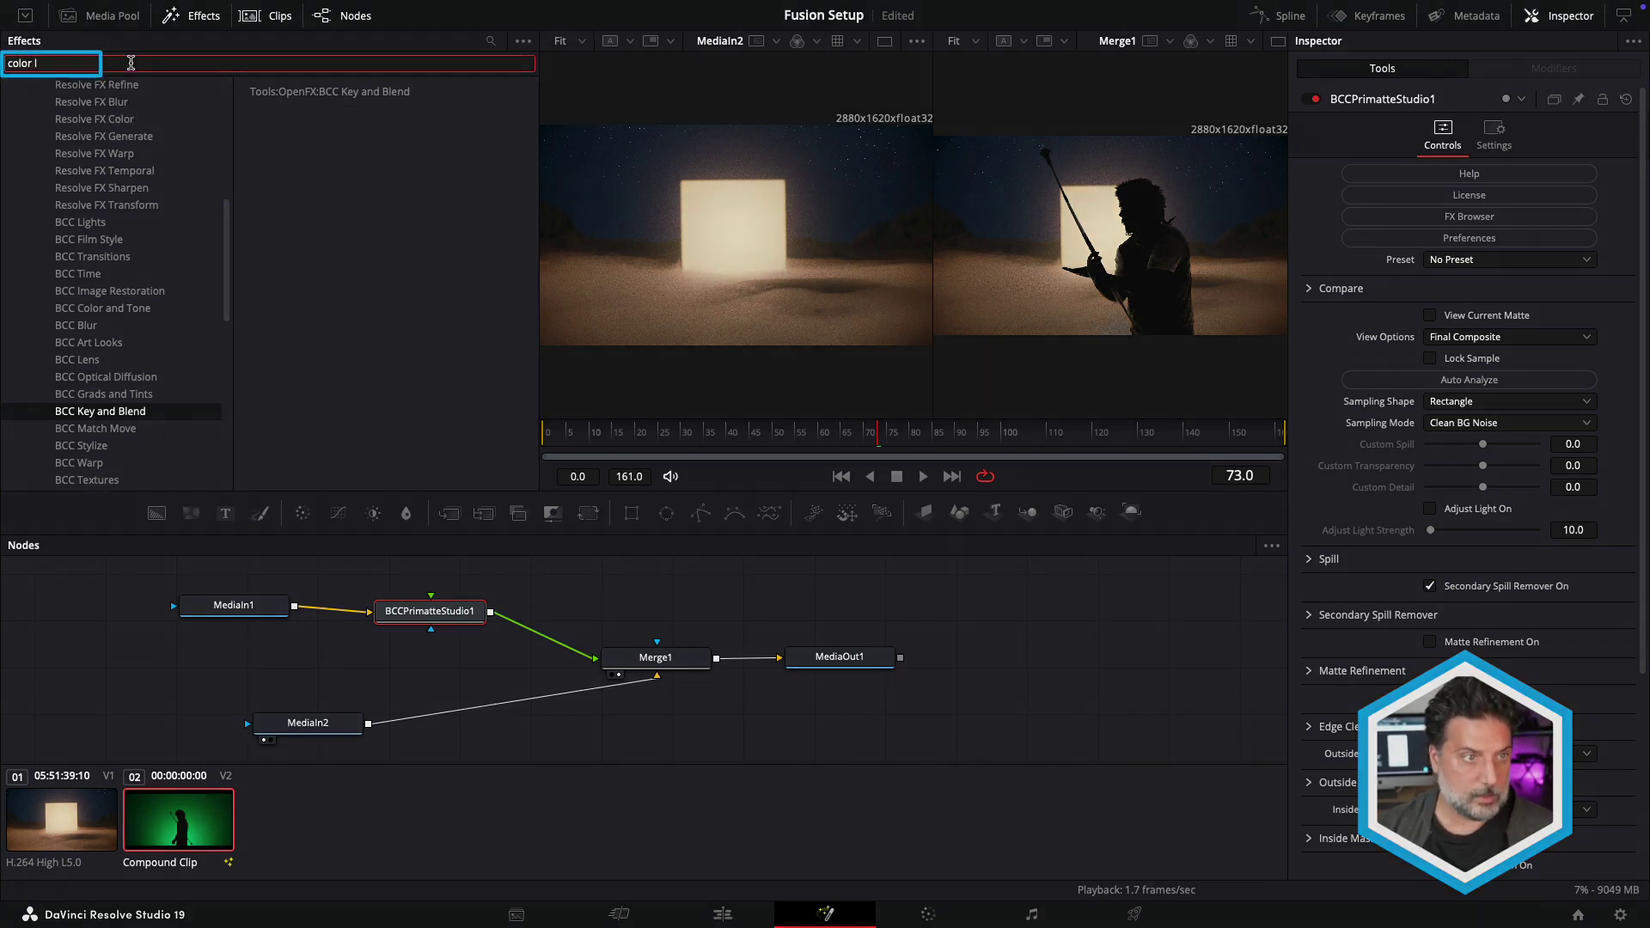
pyautogui.write('ink')
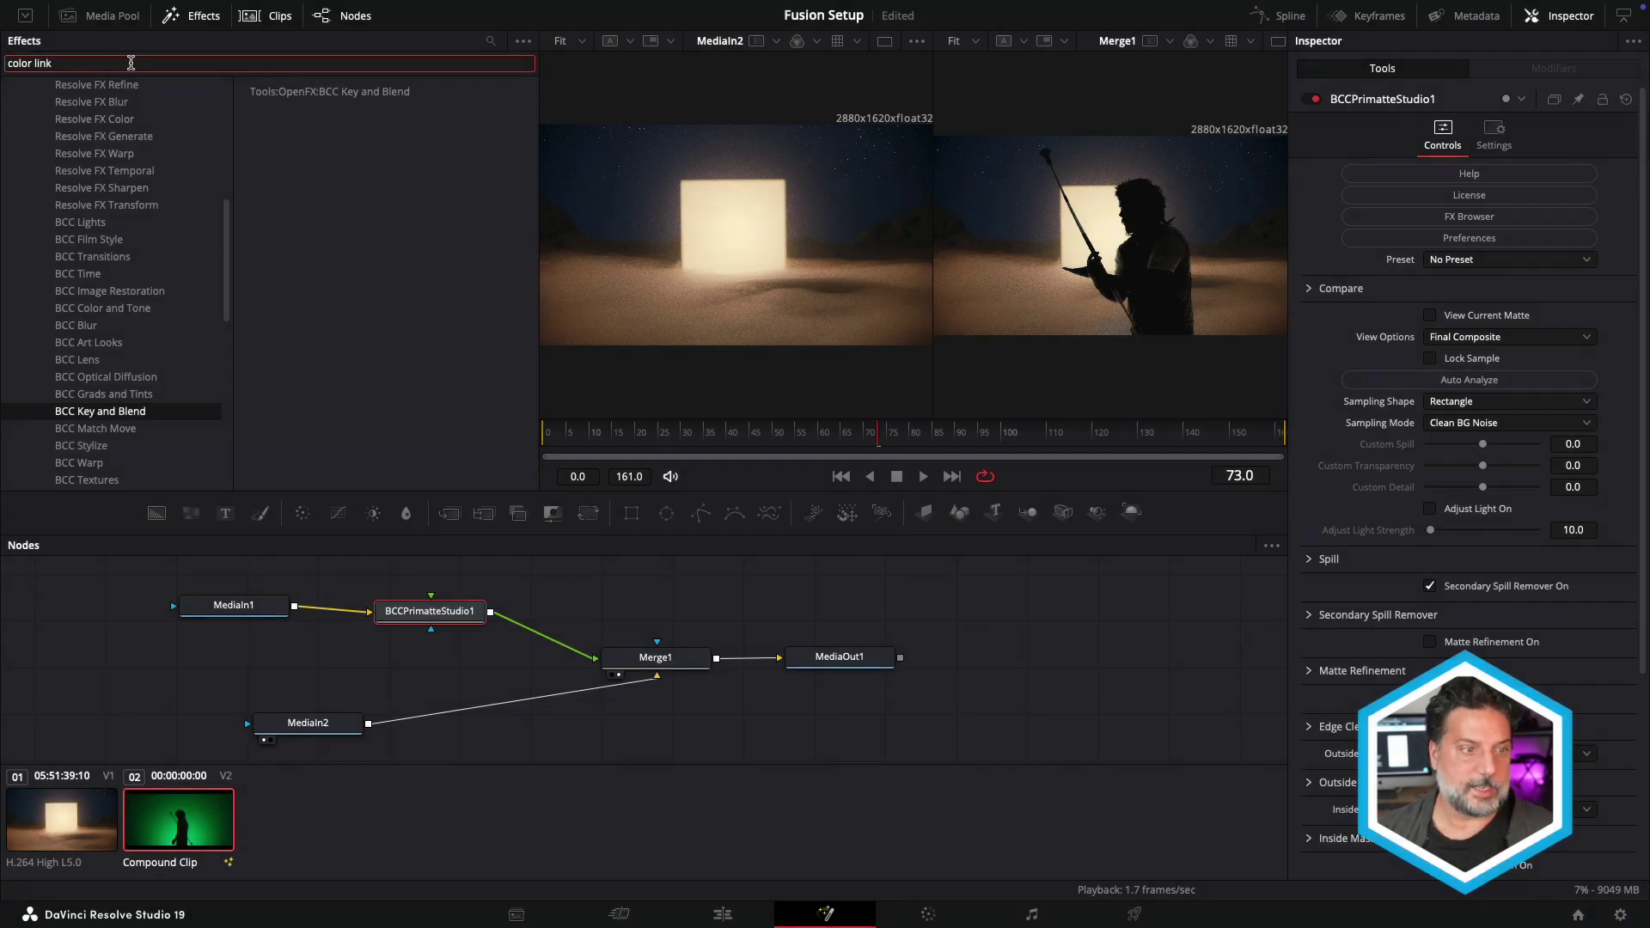
pyautogui.scroll(10, 99, 372)
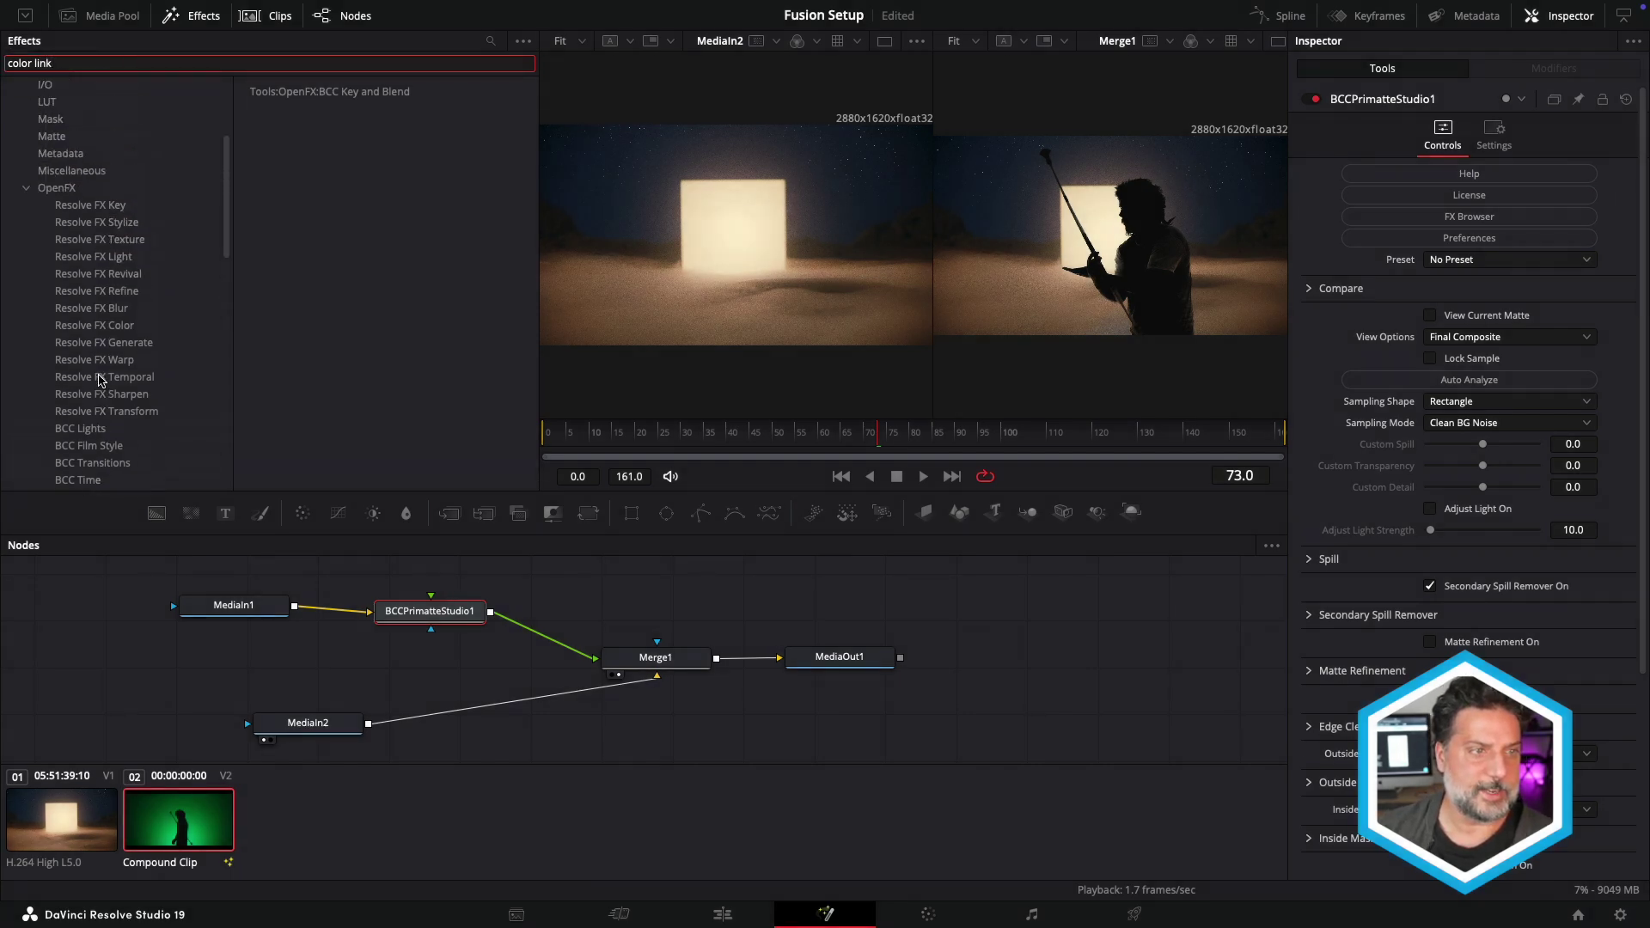
pyautogui.click(73, 311)
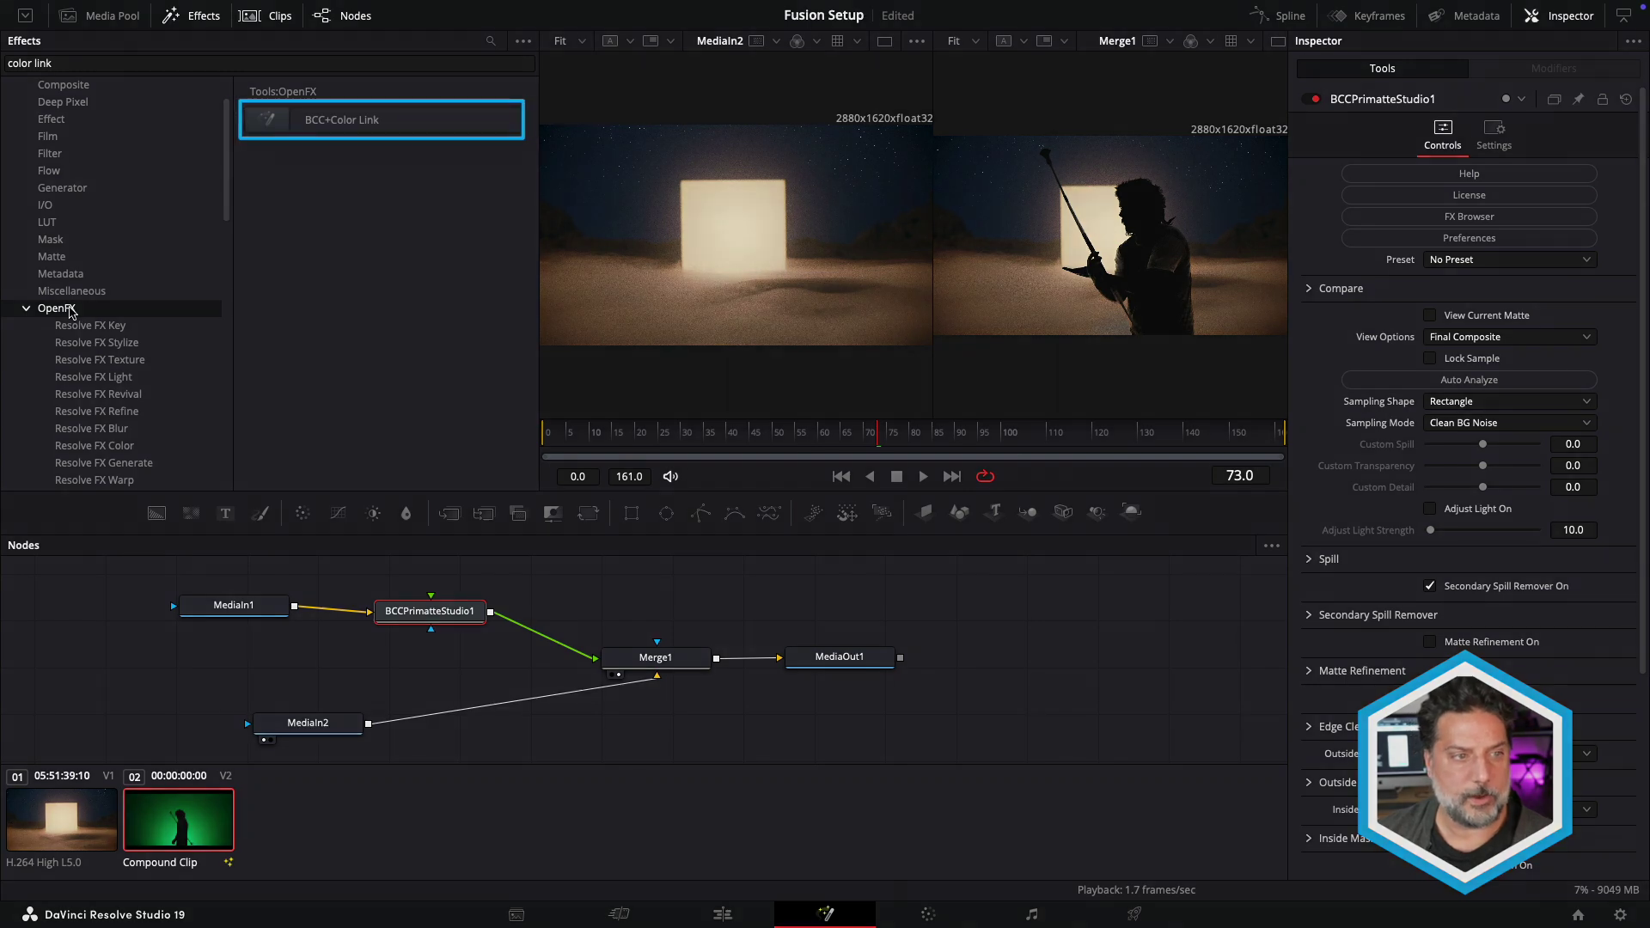
# Step: Drop BCC+Color Link onto the Primatte-to-Merge1 link and wire MediaIn2 into its sample input
pyautogui.click(350, 125)
pyautogui.moveTo(552, 379); pyautogui.dragTo(442, 603)
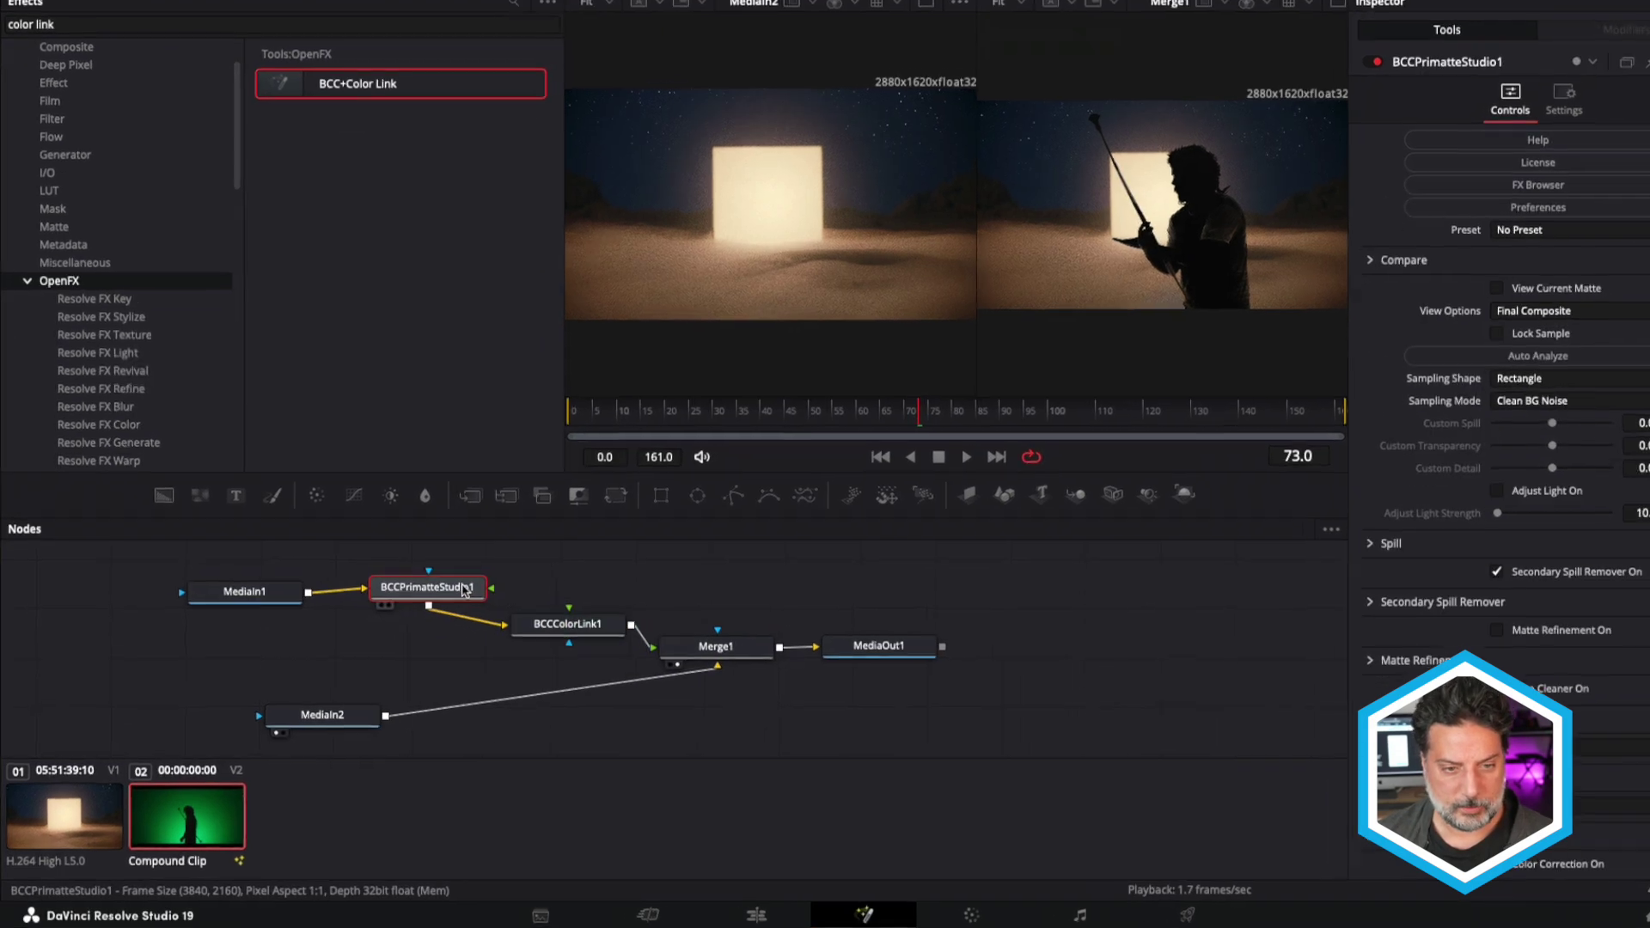
pyautogui.moveTo(577, 630); pyautogui.dragTo(581, 620)
pyautogui.click(620, 596)
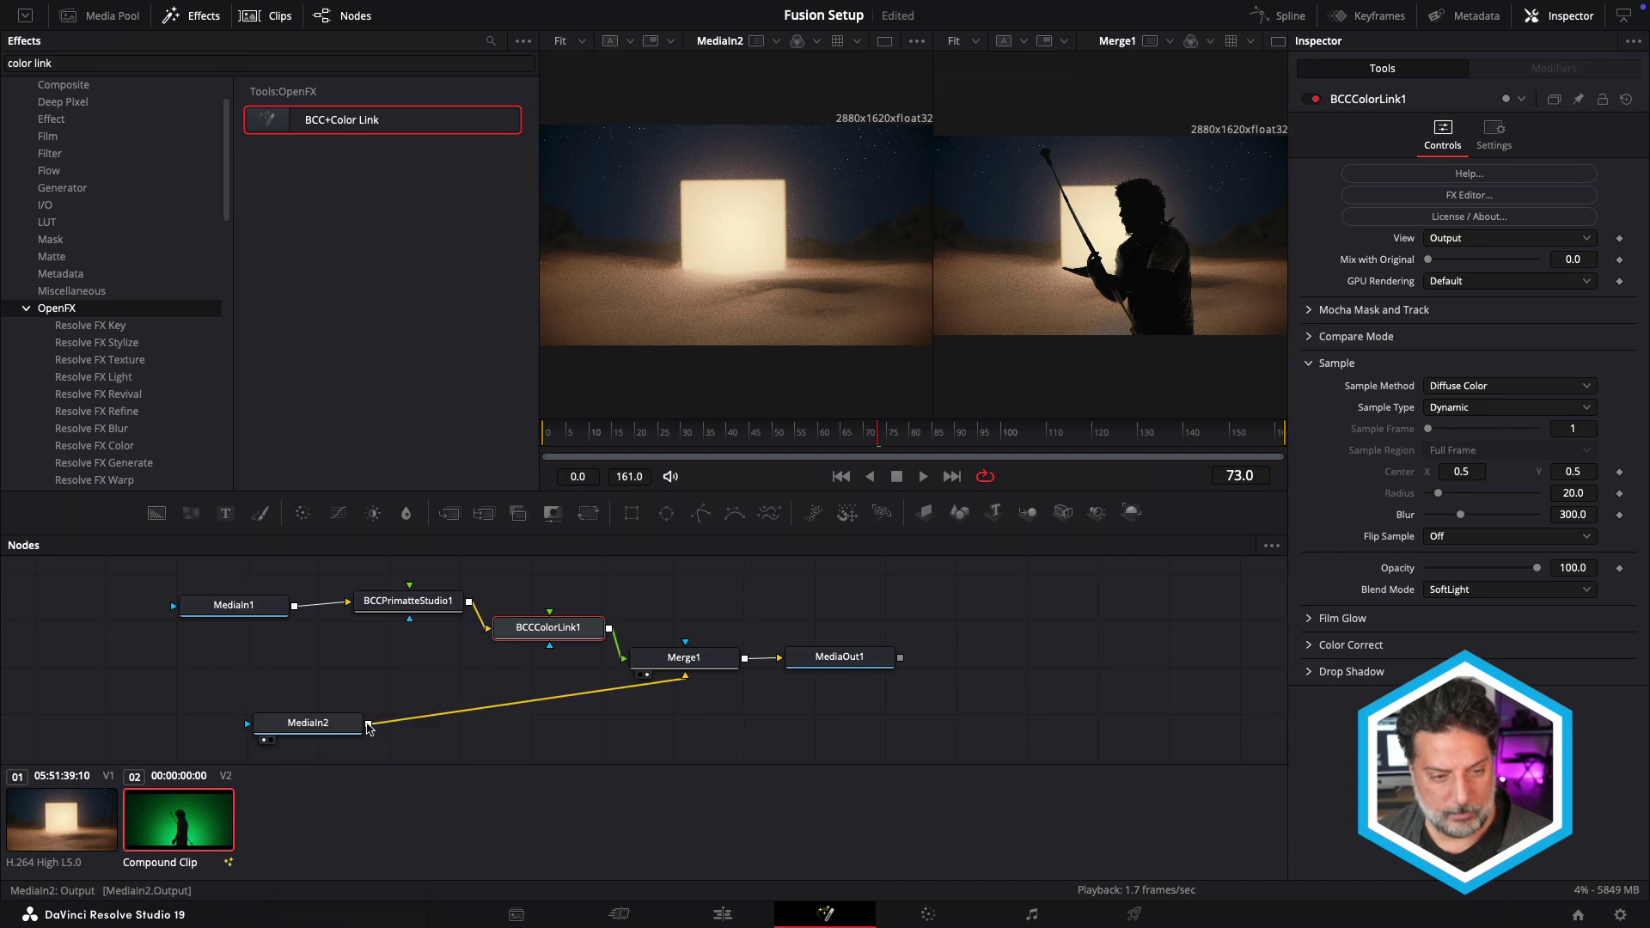
pyautogui.moveTo(368, 727); pyautogui.dragTo(394, 725)
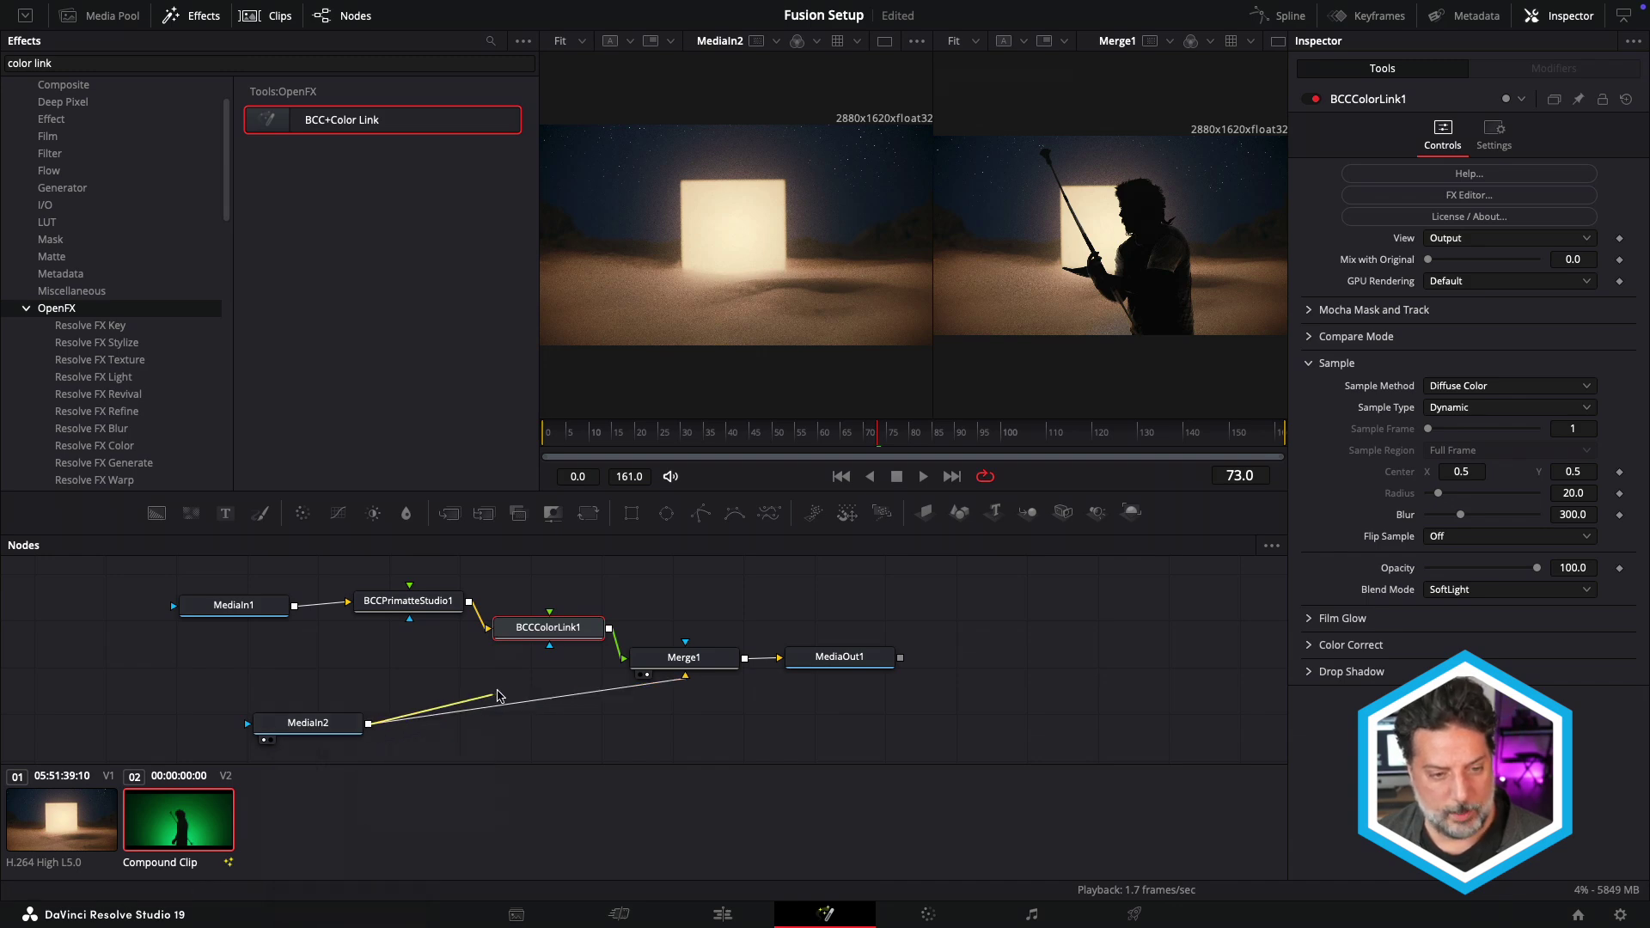
pyautogui.moveTo(497, 695); pyautogui.dragTo(550, 650)
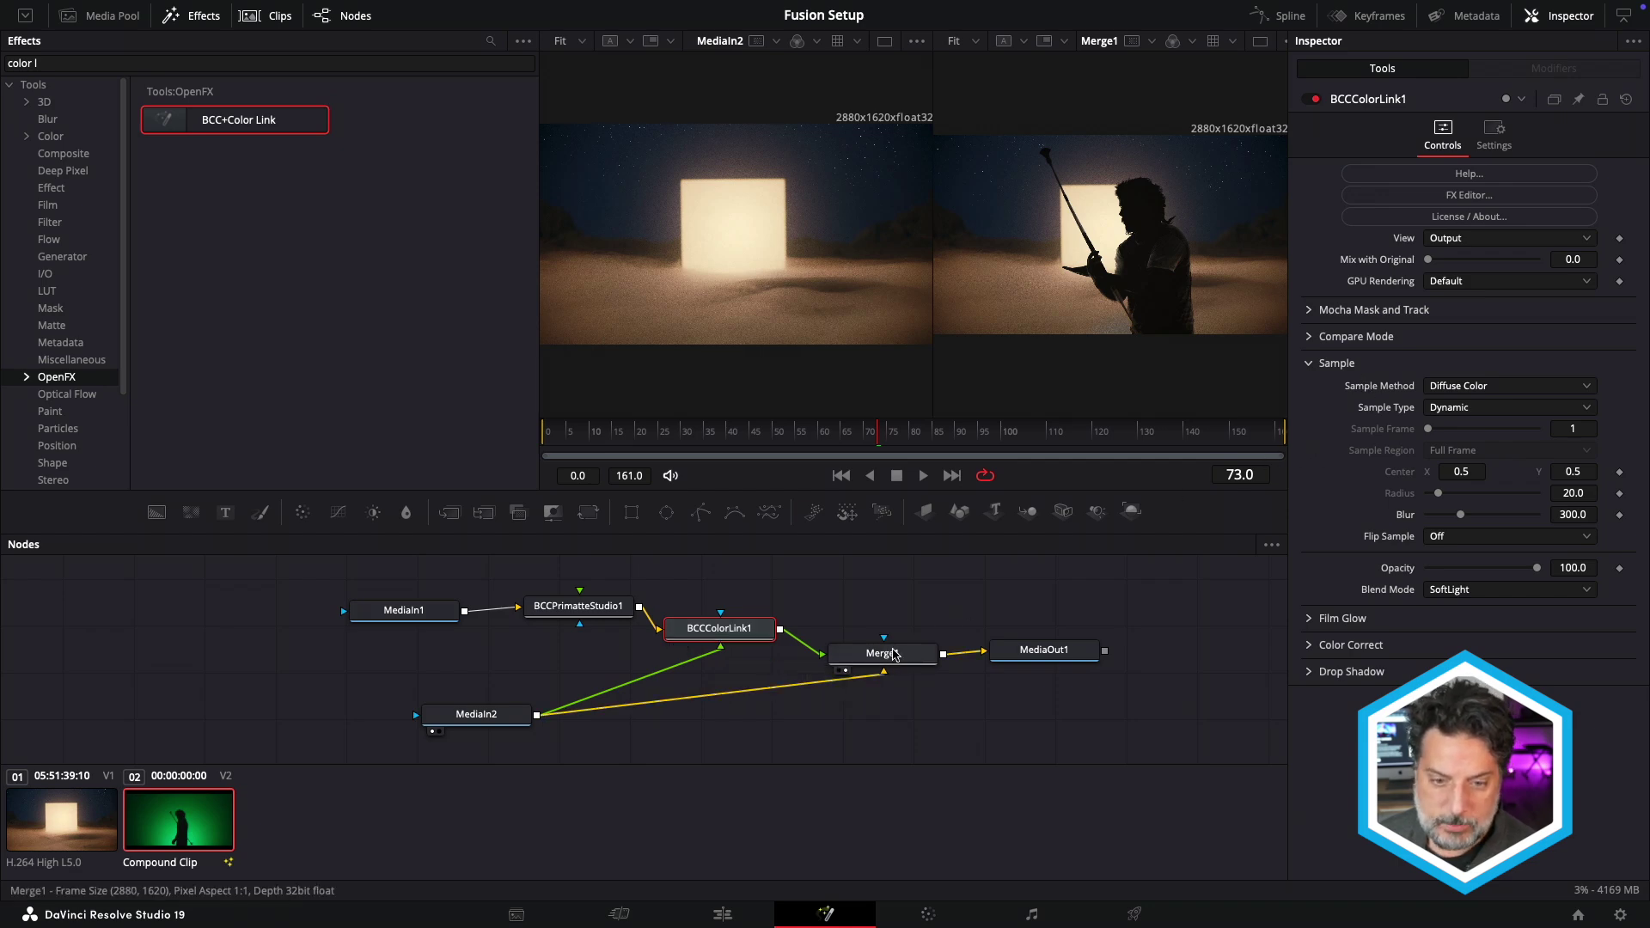
# Step: Set Color Link's Sample Method to Brightest, Blend Mode to Screen, and lower its opacity
pyautogui.click(904, 659)
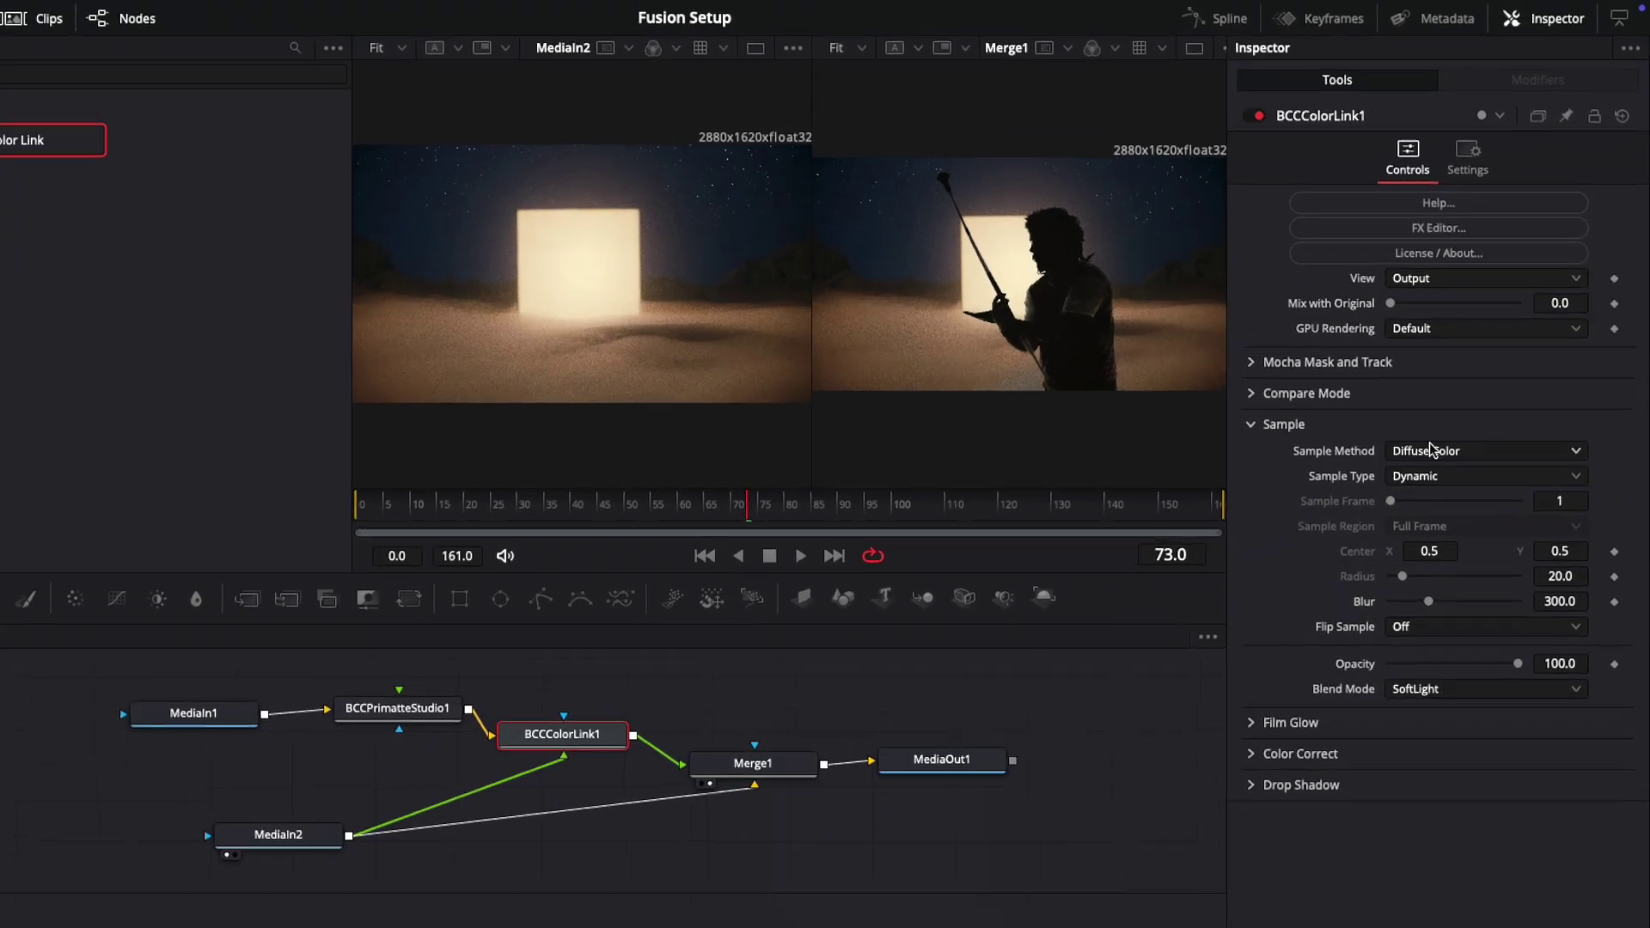
pyautogui.click(1418, 478)
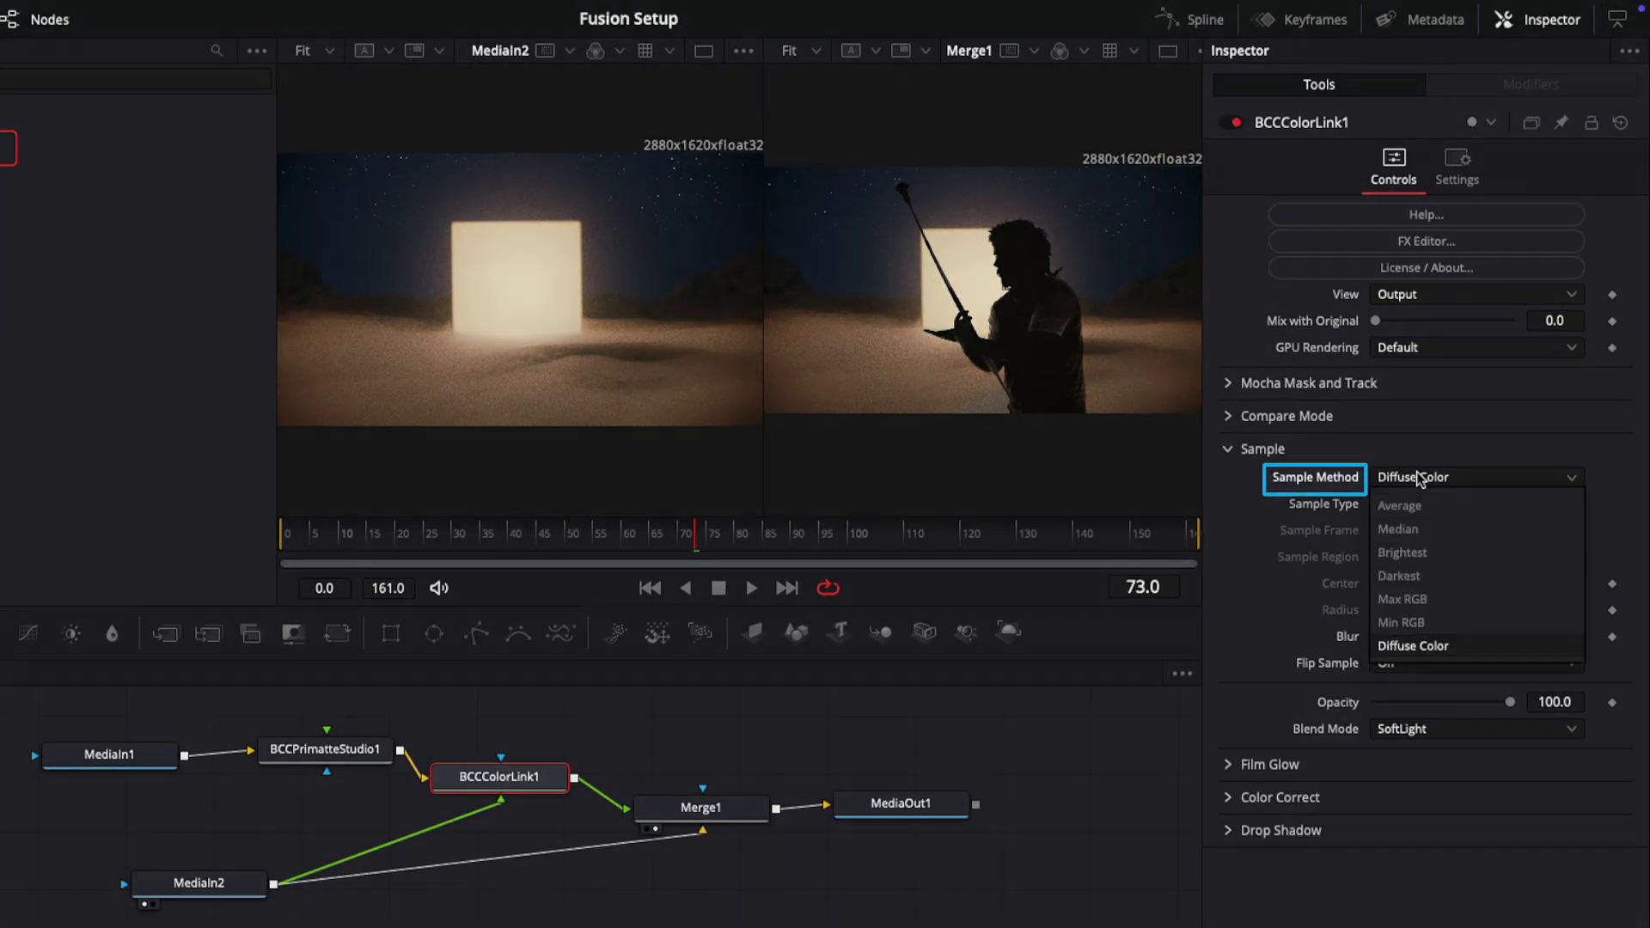
pyautogui.click(1402, 553)
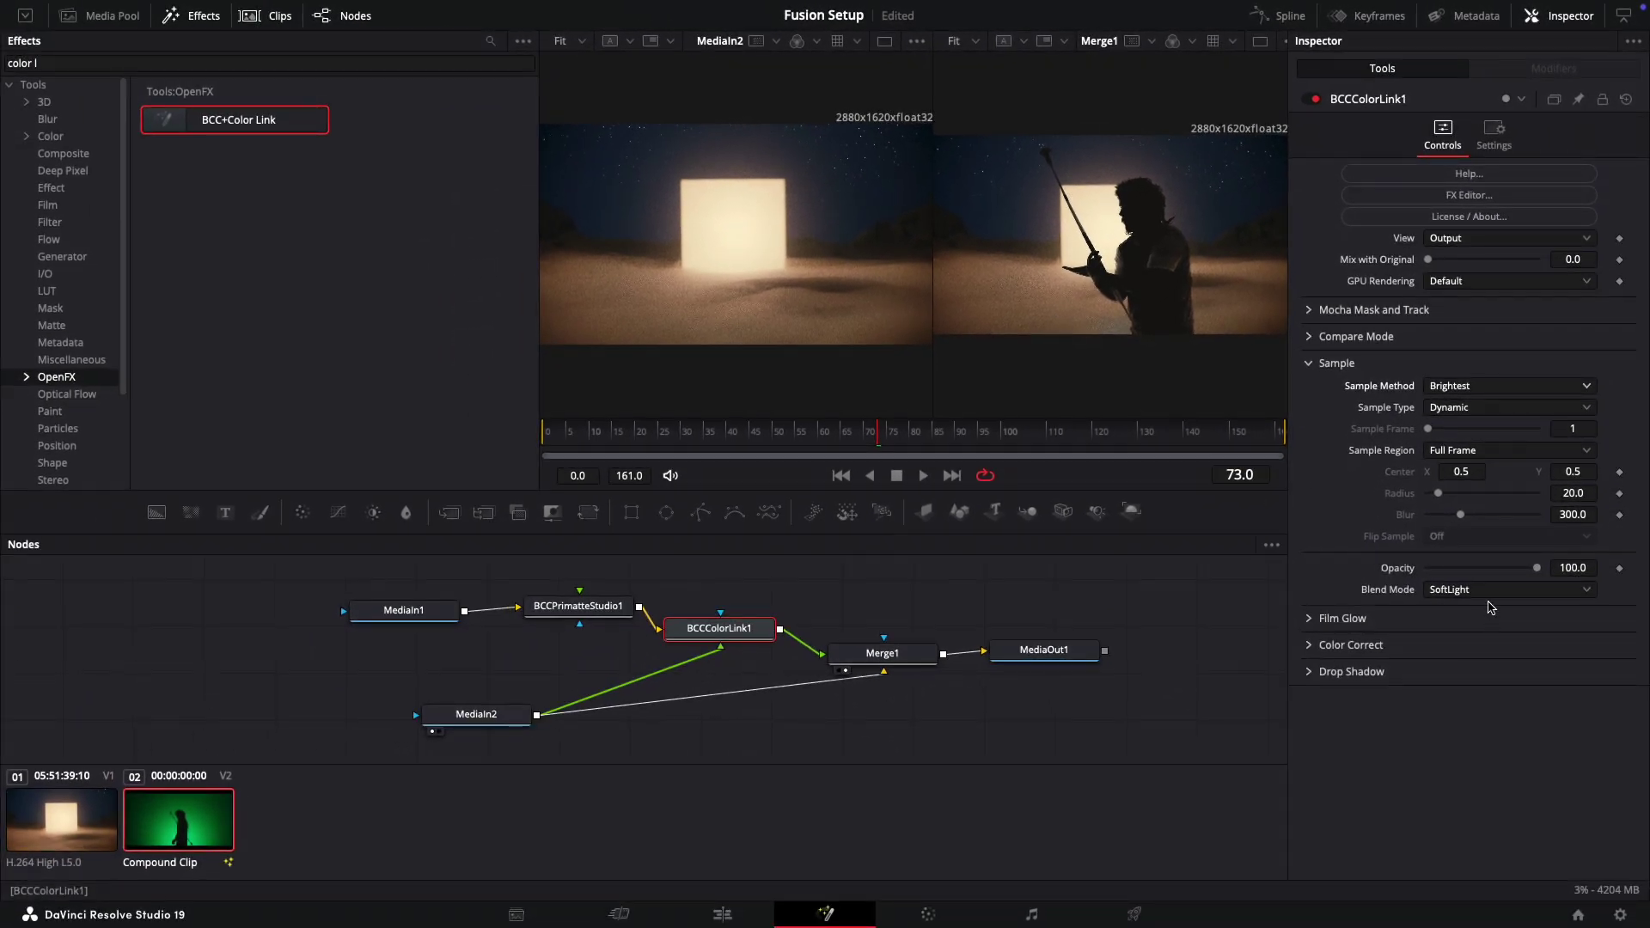
pyautogui.click(1489, 592)
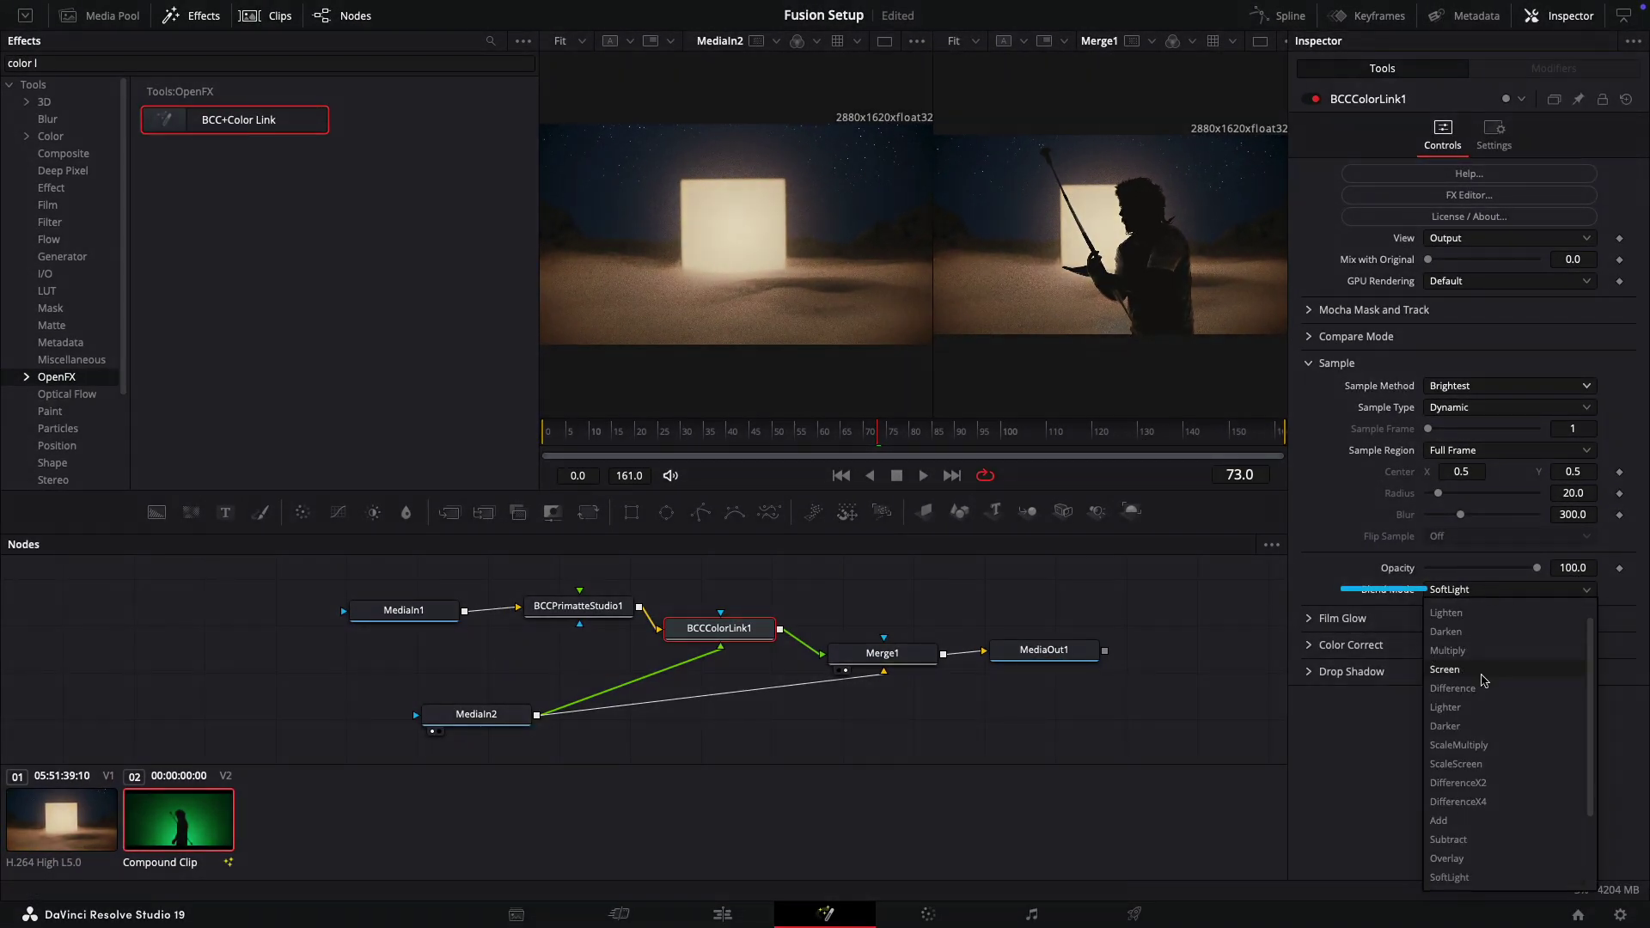
pyautogui.click(1483, 671)
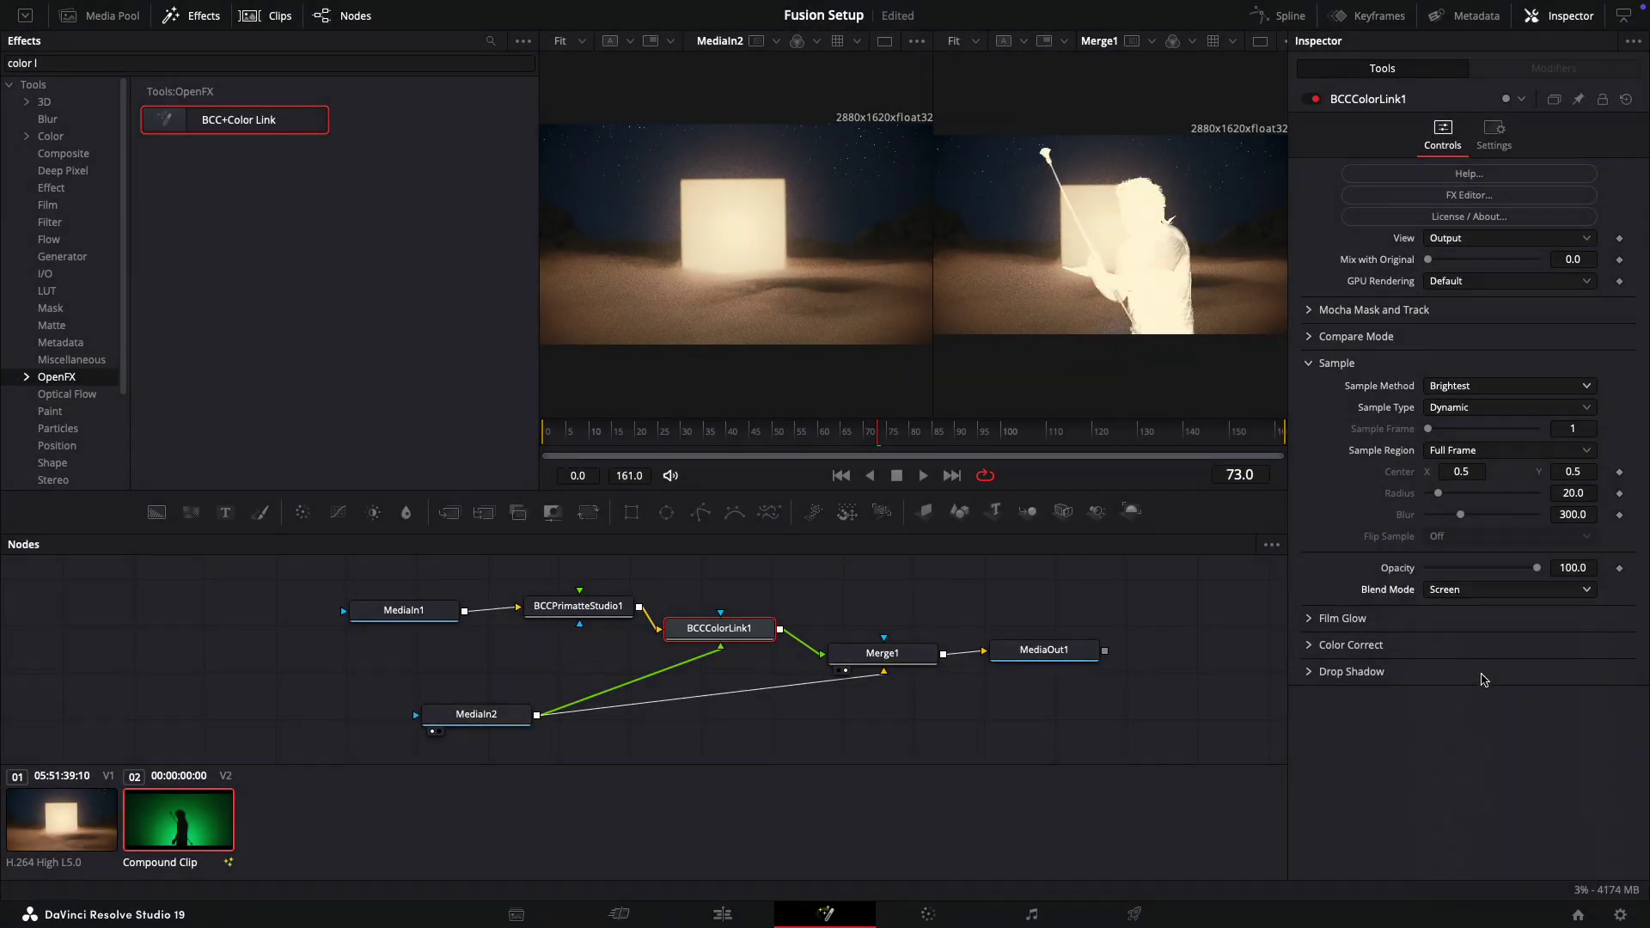
pyautogui.moveTo(1538, 574); pyautogui.dragTo(1435, 569)
# Step: Toggle Film Glow Enable on and off to compare, leaving it off
pyautogui.scroll(-1, 1478, 589)
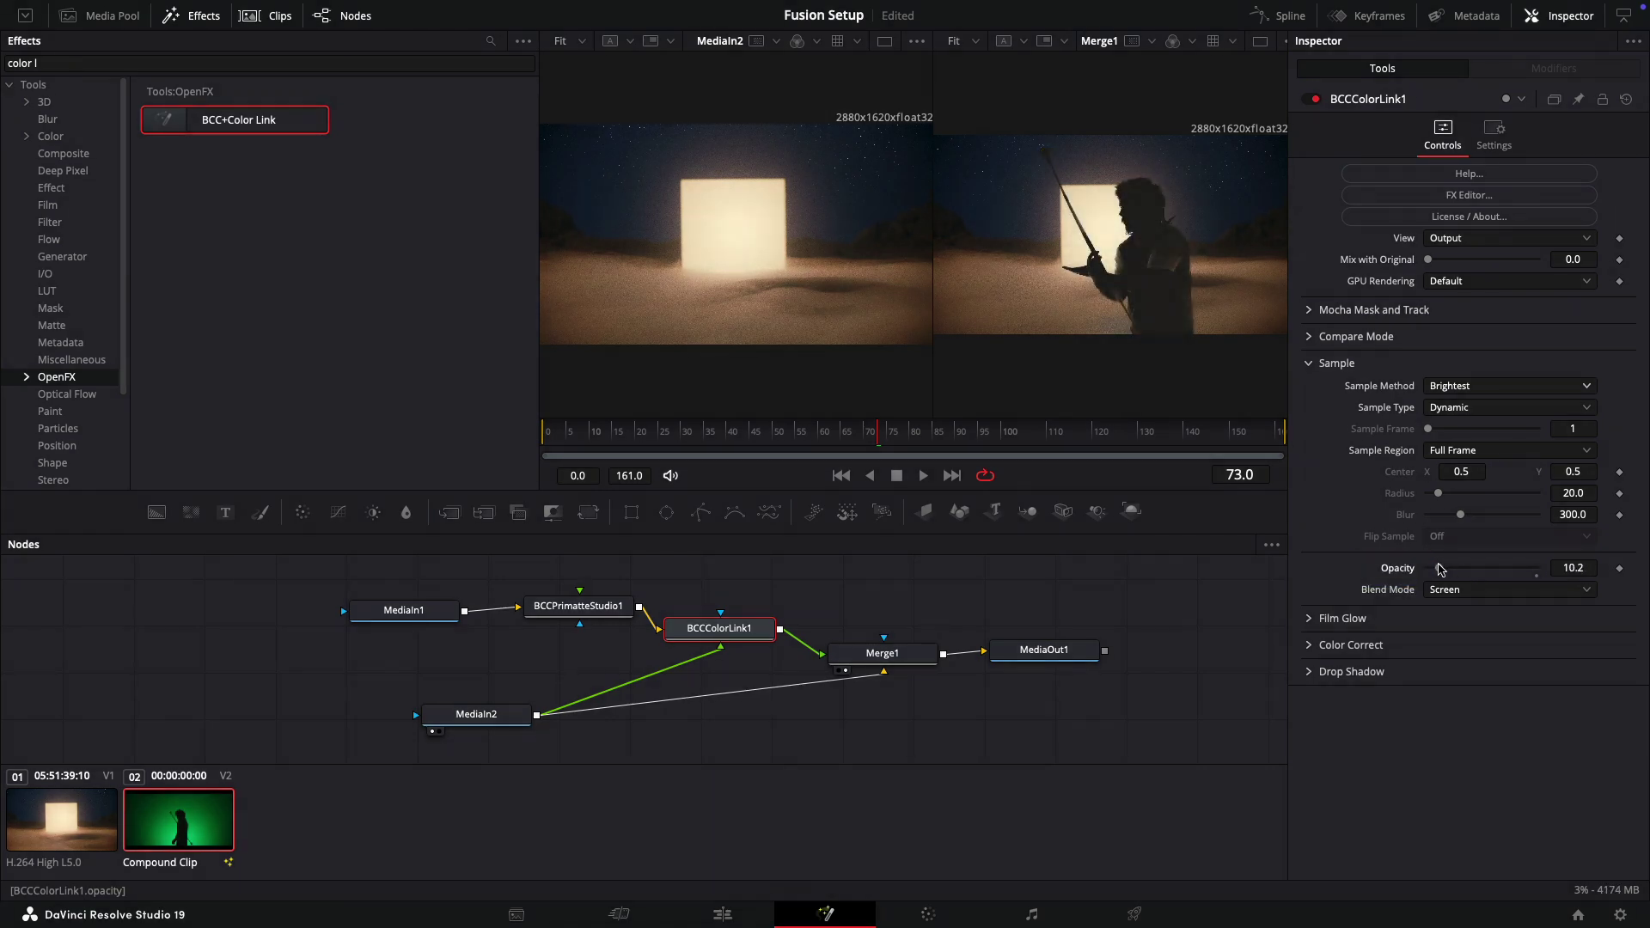
pyautogui.click(1309, 619)
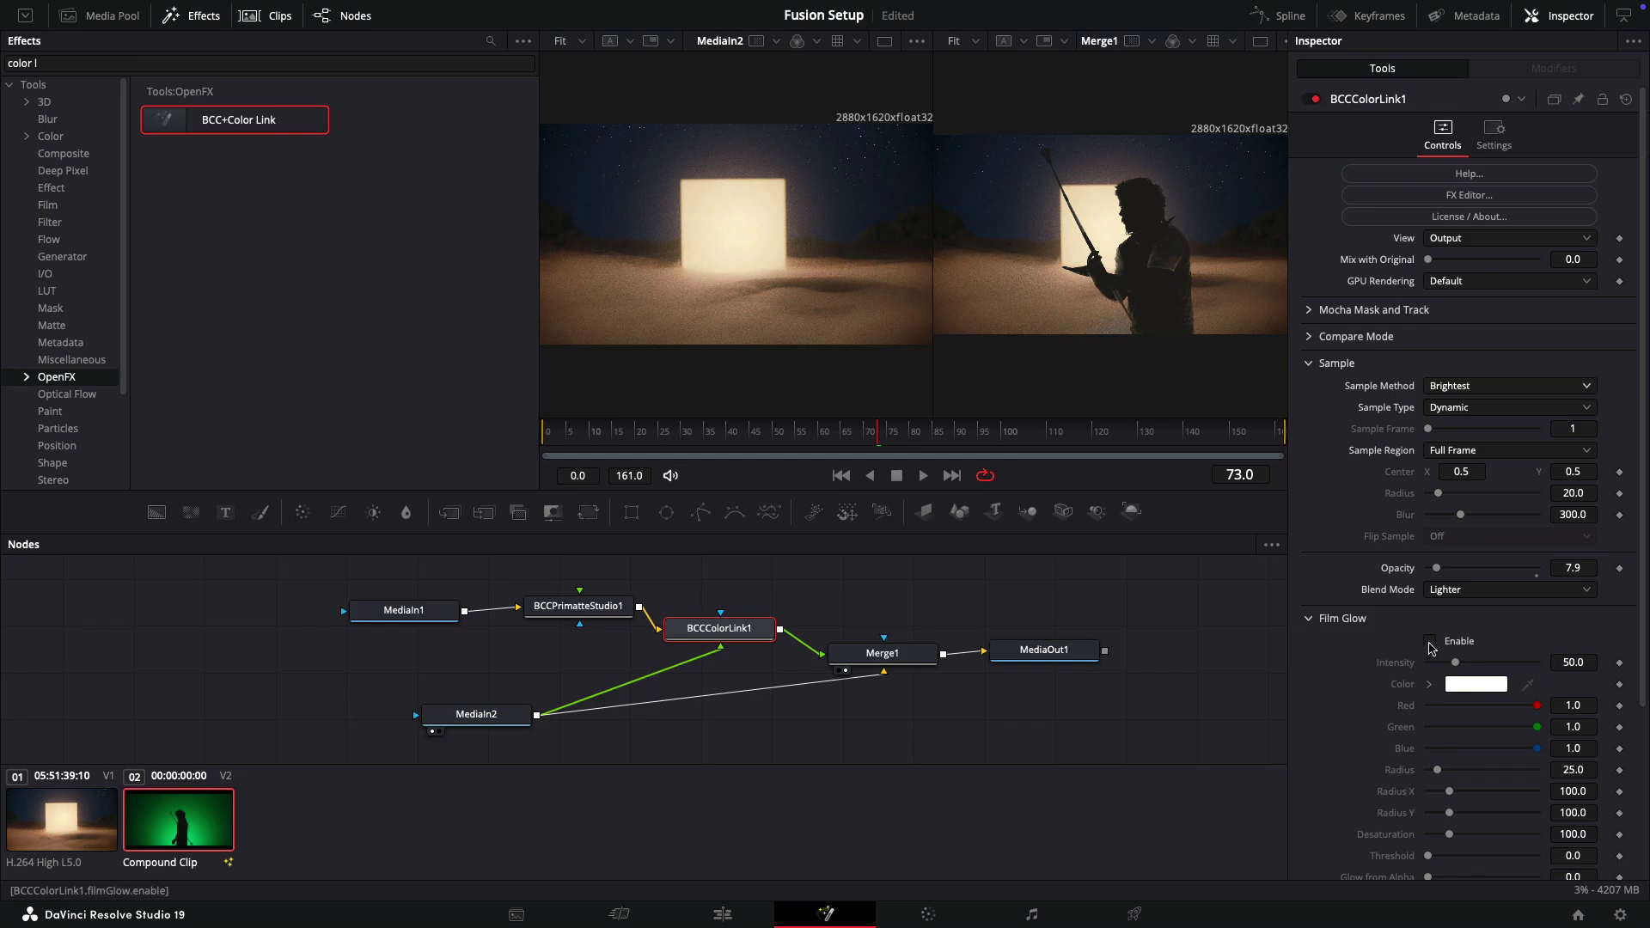
pyautogui.click(1430, 643)
pyautogui.click(1430, 643)
pyautogui.click(1430, 643)
pyautogui.click(1430, 643)
pyautogui.click(1310, 620)
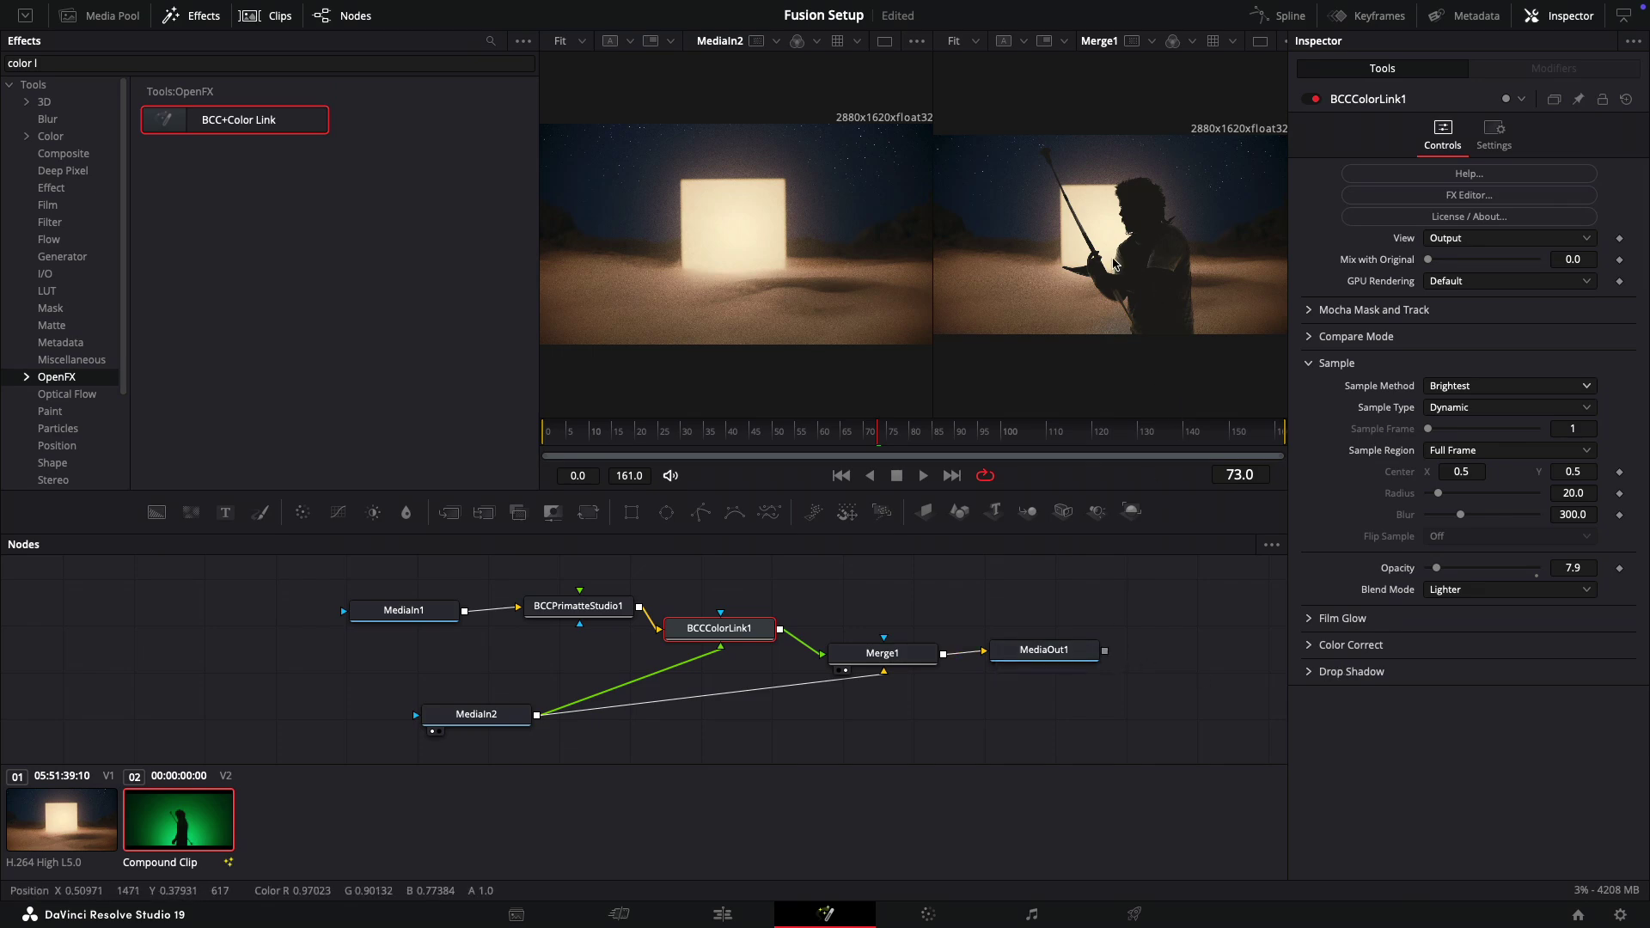
# Step: Switch to the Edit page to review the Fusion Set timeline composite
pyautogui.click(720, 917)
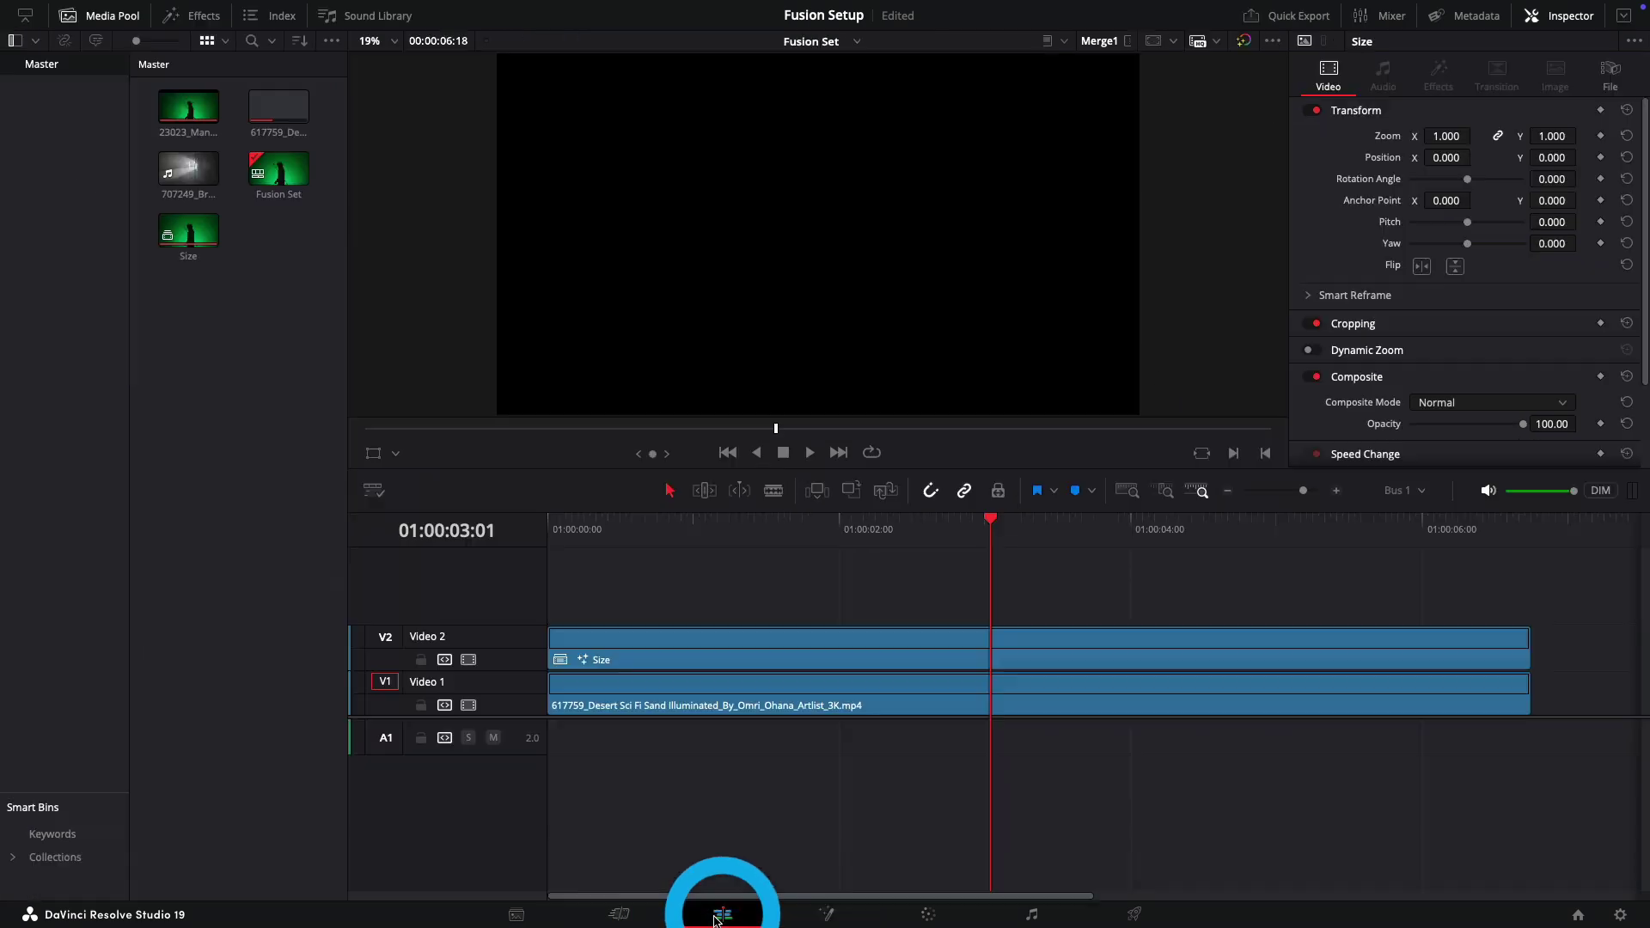